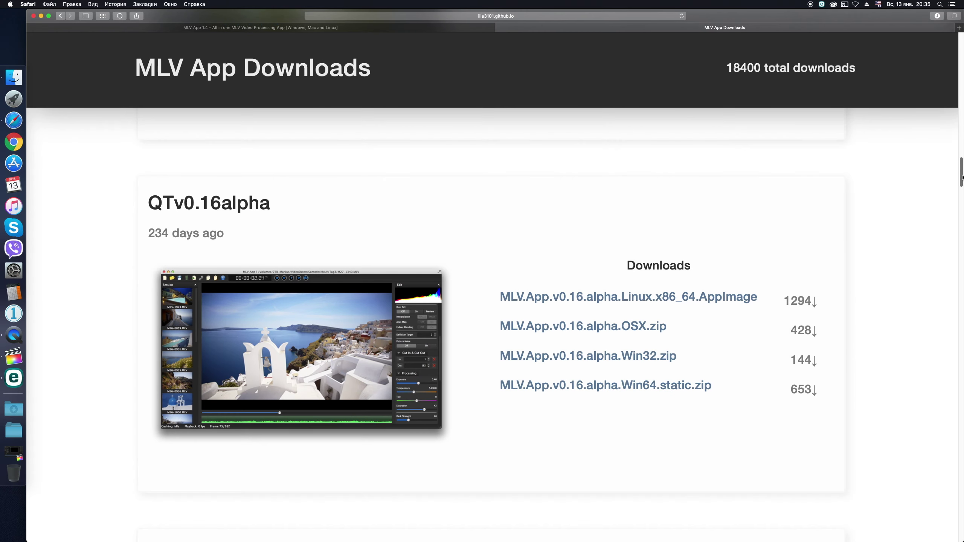
Step: Scroll up the Downloads page until the QTv1.4 release card and its download links show
scroll(963, 177, "up", 10)
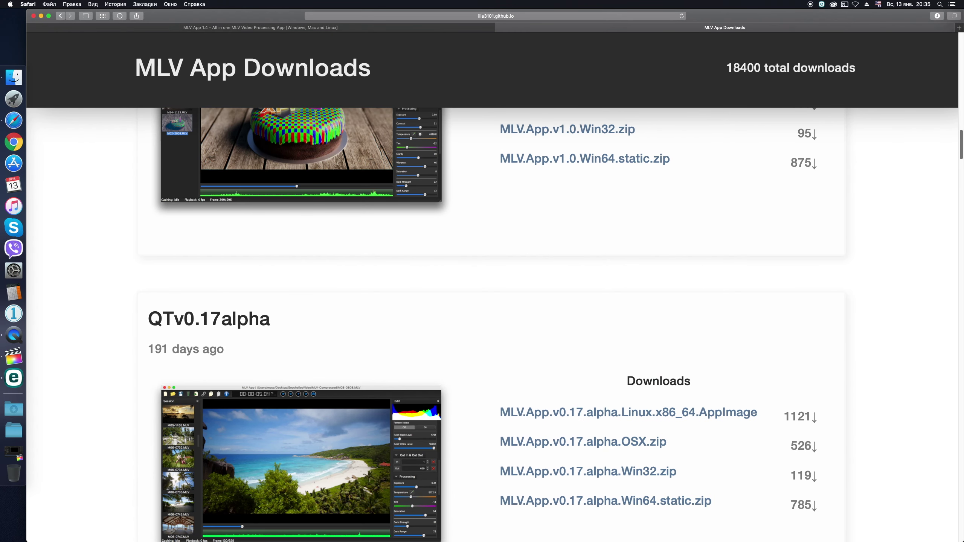
scroll(494, 304, "up", 6)
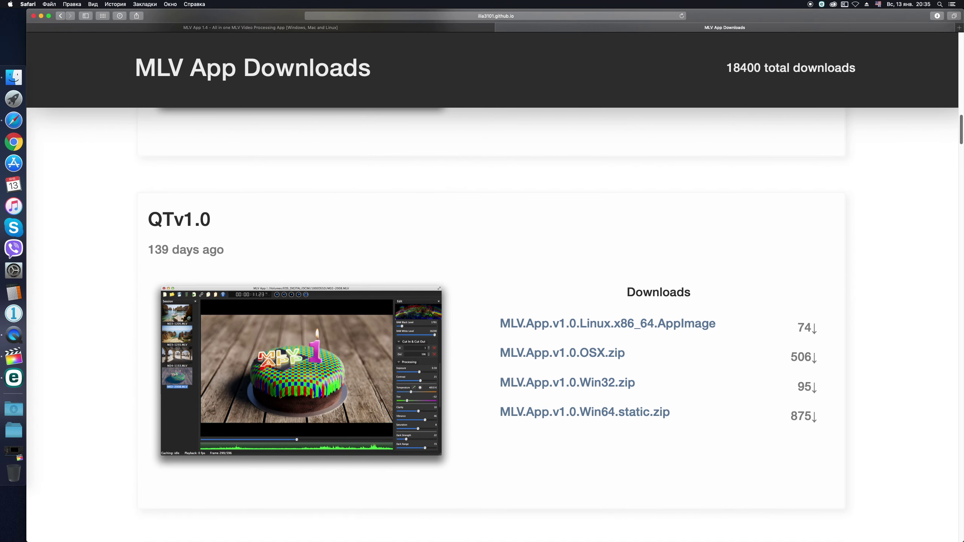
scroll(493, 304, "up", 8)
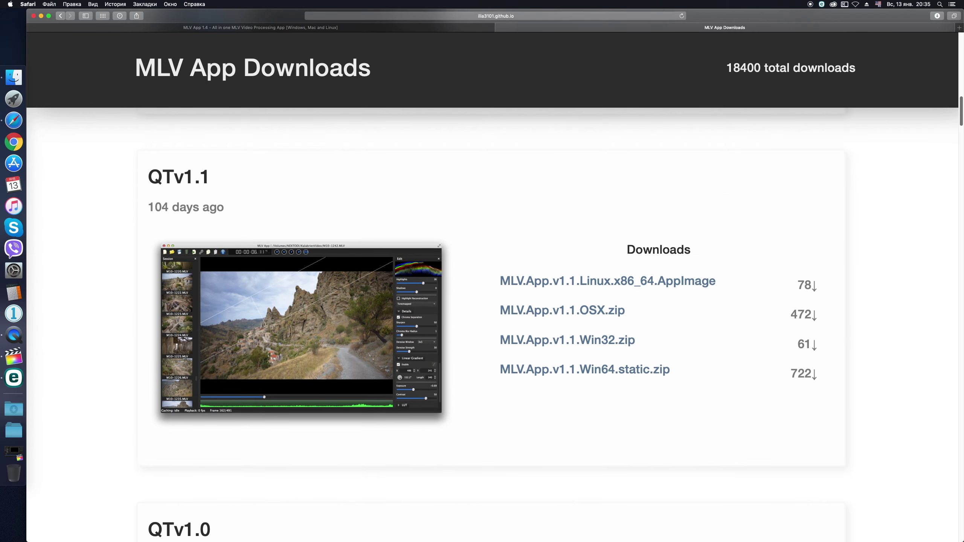
scroll(493, 304, "up", 10)
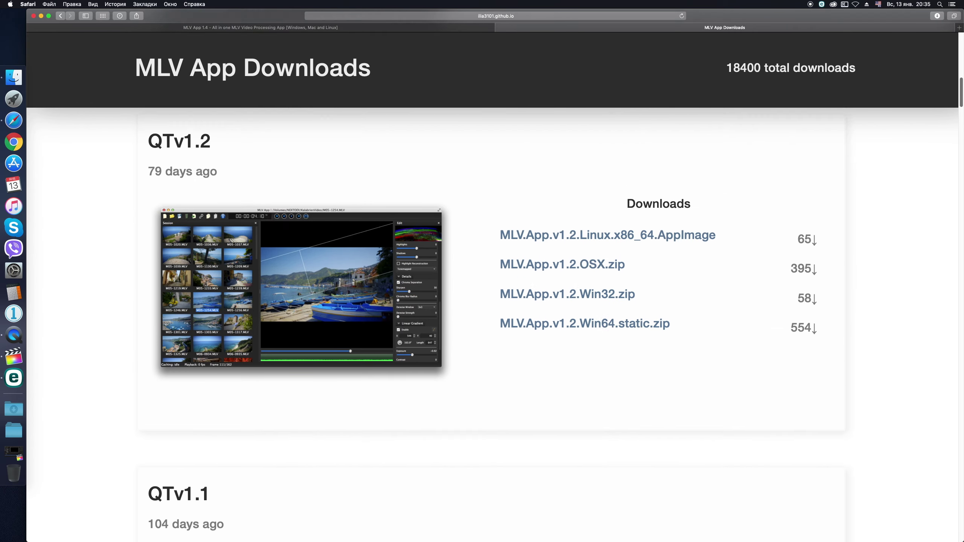
scroll(493, 304, "up", 10)
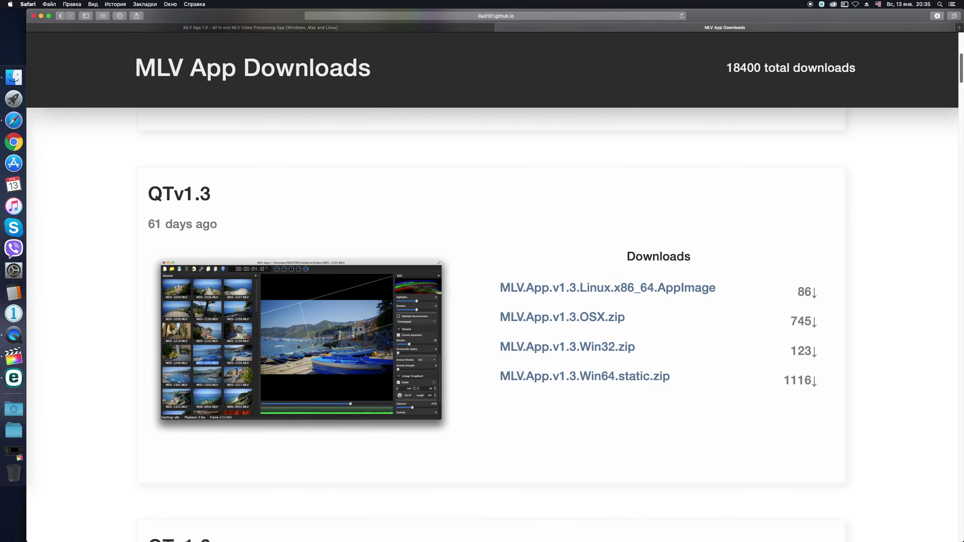
scroll(494, 304, "up", 10)
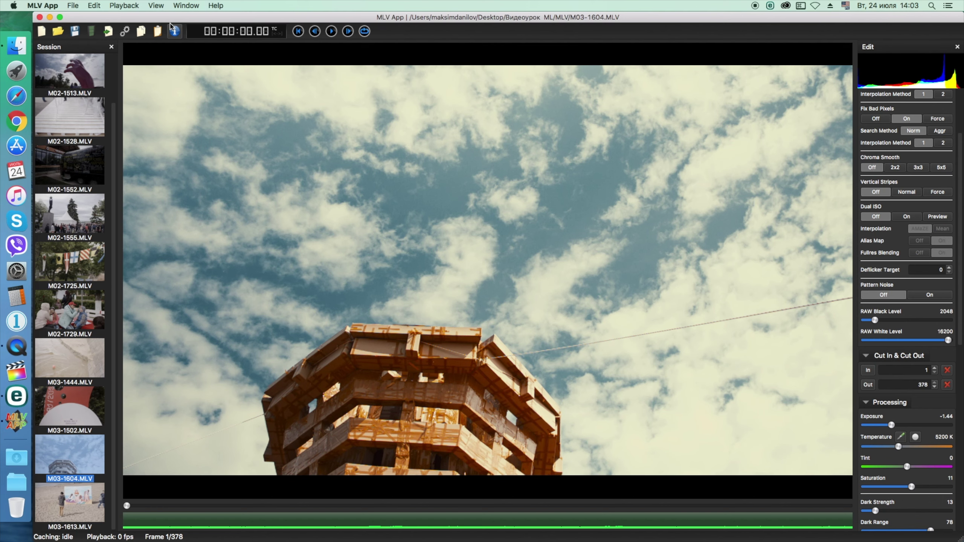
Step: Load clip M02-1513 into the viewer through the file-open dialog
left_click(94, 5)
left_click(70, 71)
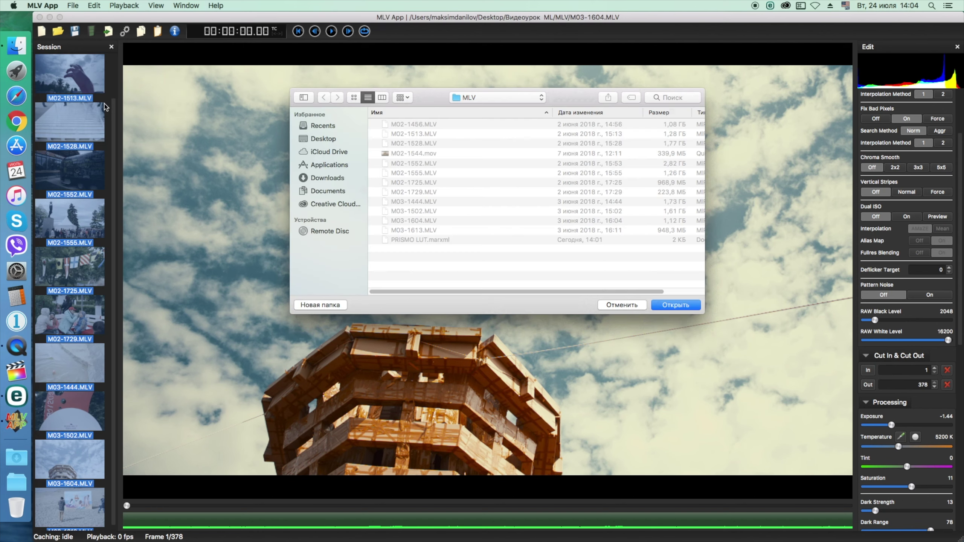
double_click(80, 78)
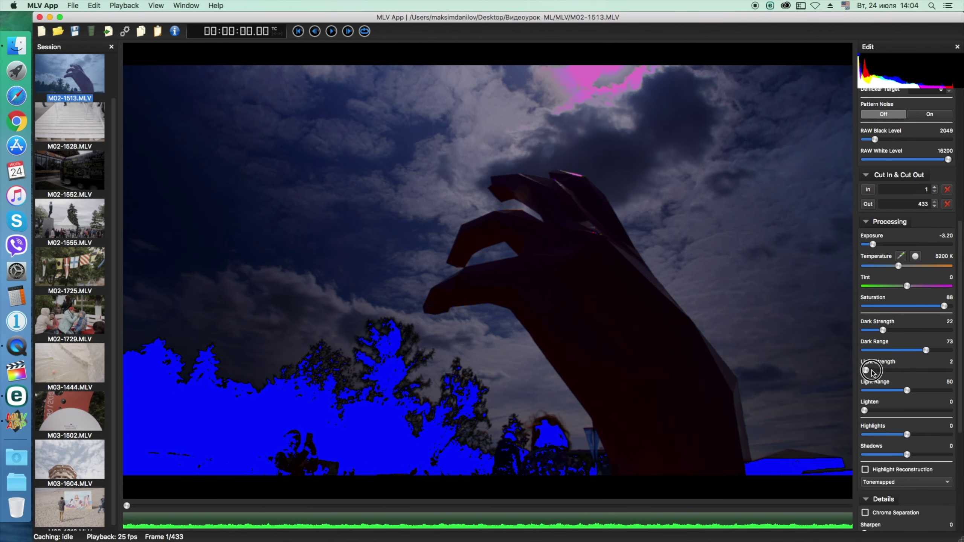
left_click_drag(885, 330, 913, 329)
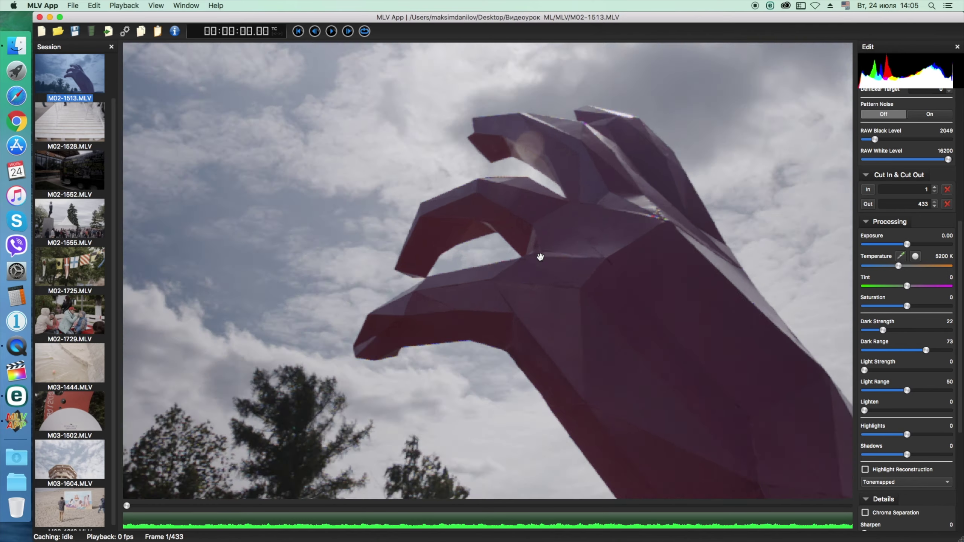
Step: Switch the preview to cached AMaZE debayering and change how the session list shows clips
right_click(499, 211)
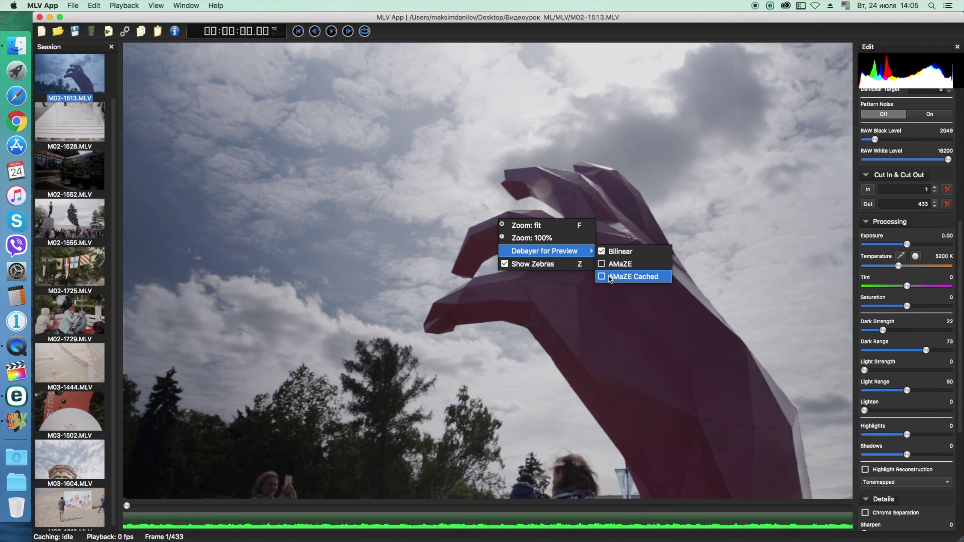
left_click(614, 276)
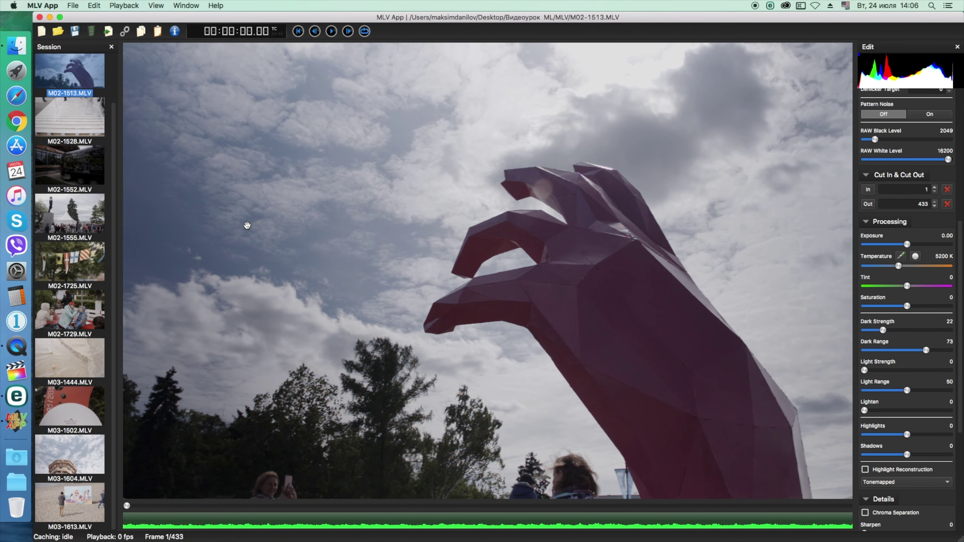
left_click(156, 5)
left_click(274, 72)
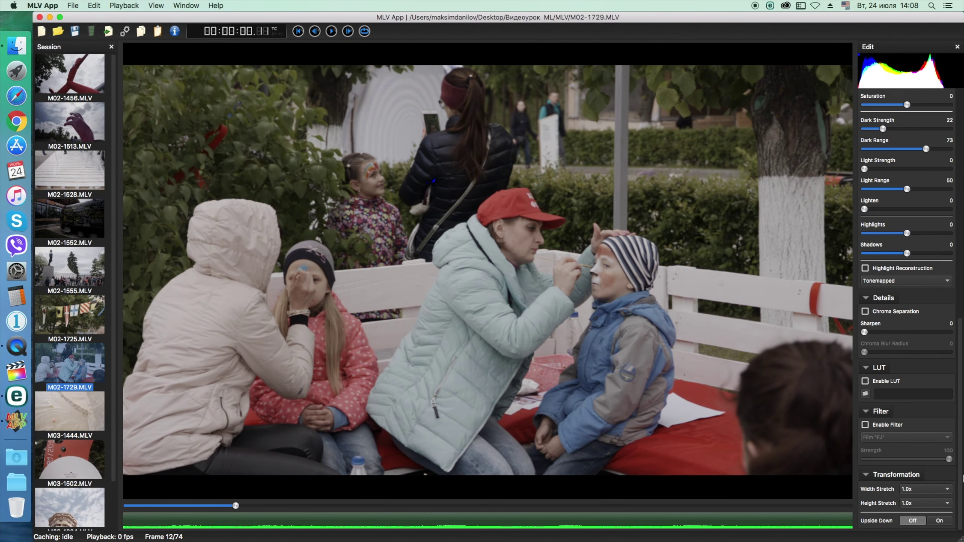
left_click_drag(236, 507, 442, 506)
Step: Try a 1.33x width stretch, keep width at 1.0x, stretch height 1.67x and flip the image vertically
scroll(945, 493, "down", 10)
left_click(945, 489)
left_click(945, 490)
left_click(946, 489)
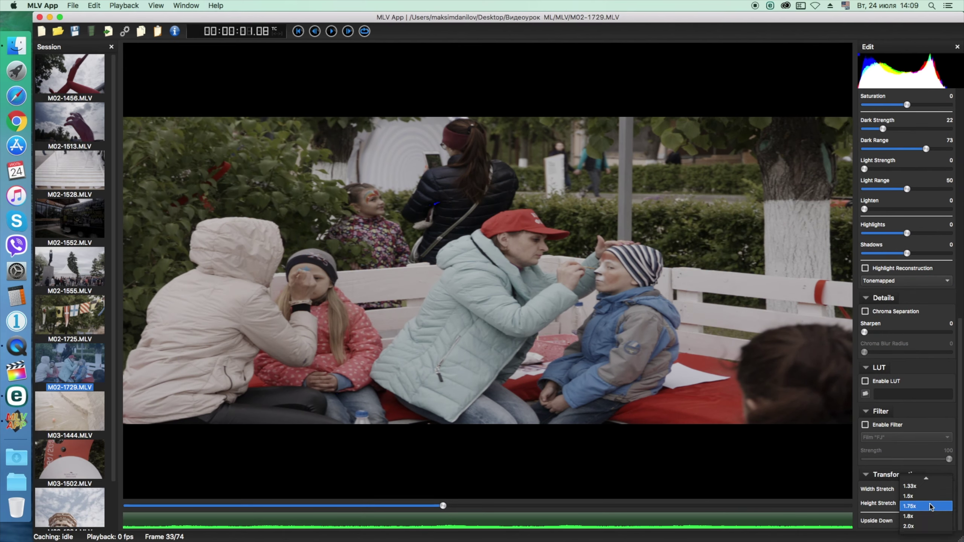
left_click(942, 493)
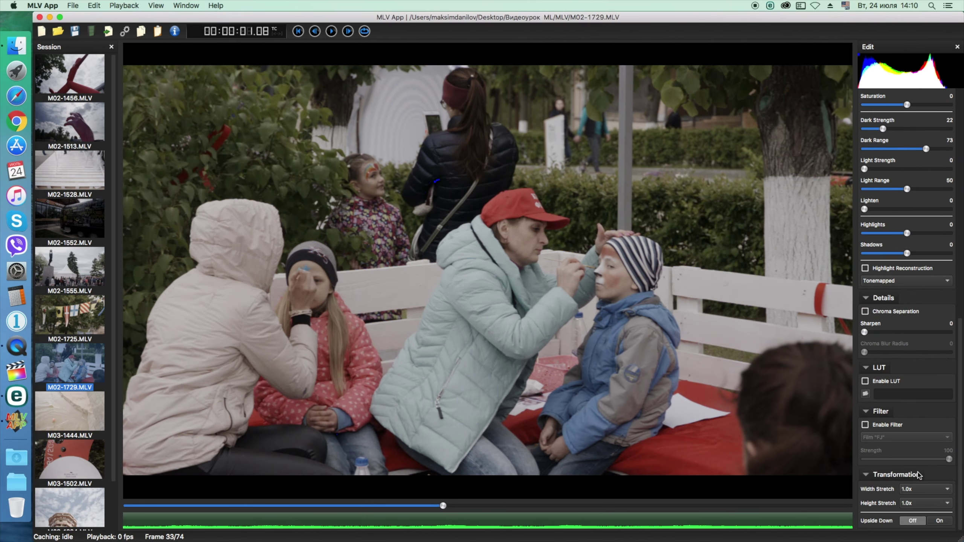
left_click(923, 505)
left_click(922, 510)
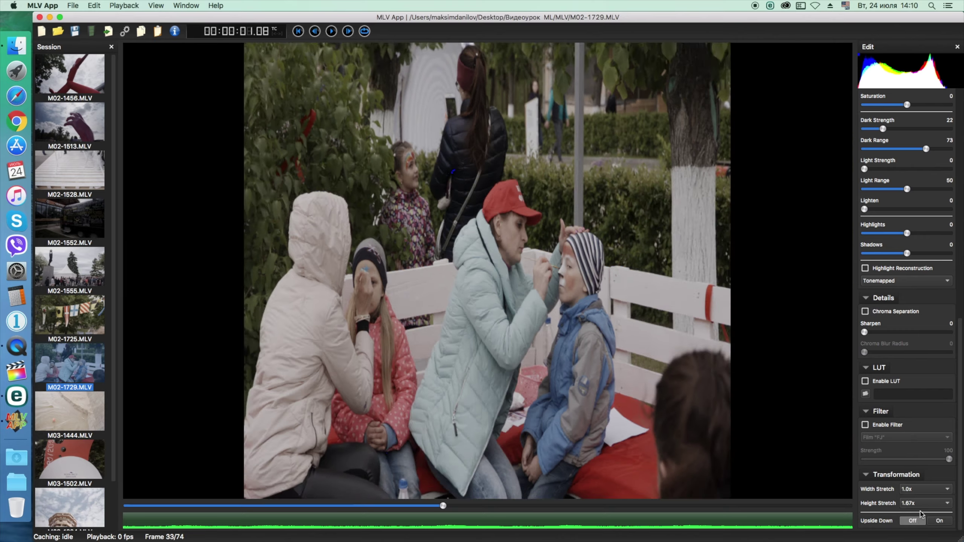
left_click(939, 521)
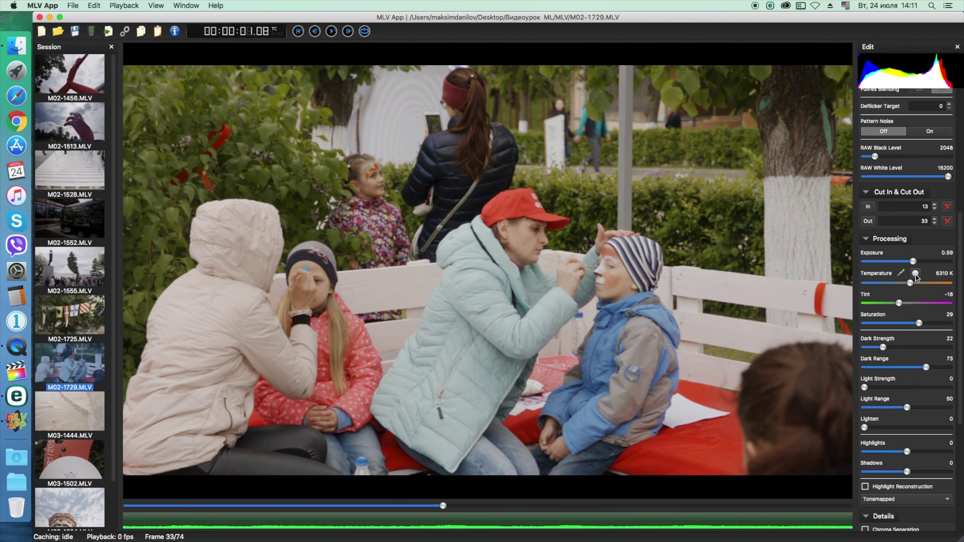
Step: Zoom the preview to 100%
scroll(916, 278, "down", 6)
right_click(608, 273)
left_click(631, 291)
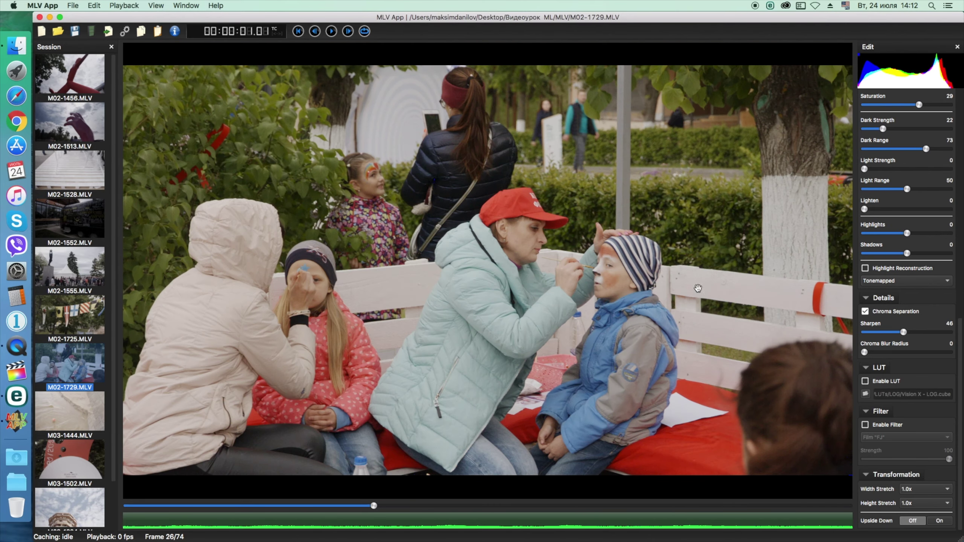
scroll(951, 221, "up", 10)
Step: Load clip M02-1528, reset its grading settings and auto white balance it
scroll(70, 228, "down", 3)
left_click(70, 117)
left_click(94, 5)
left_click(107, 60)
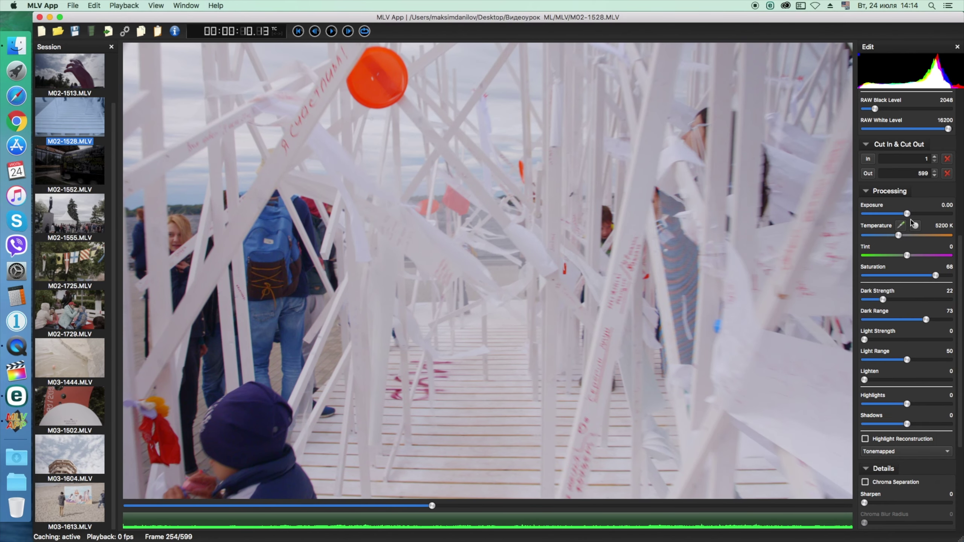
left_click(914, 225)
Step: Raise Chroma Blur Radius to 6, reset Sharpen to 0 at frame 273, and review export codec options
scroll(919, 212, "down", 3)
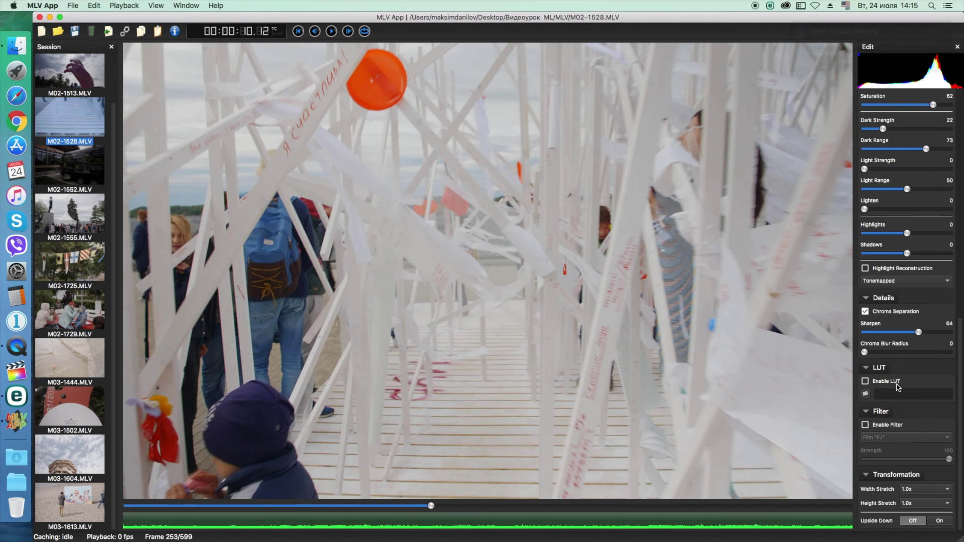
left_click_drag(865, 353, 885, 356)
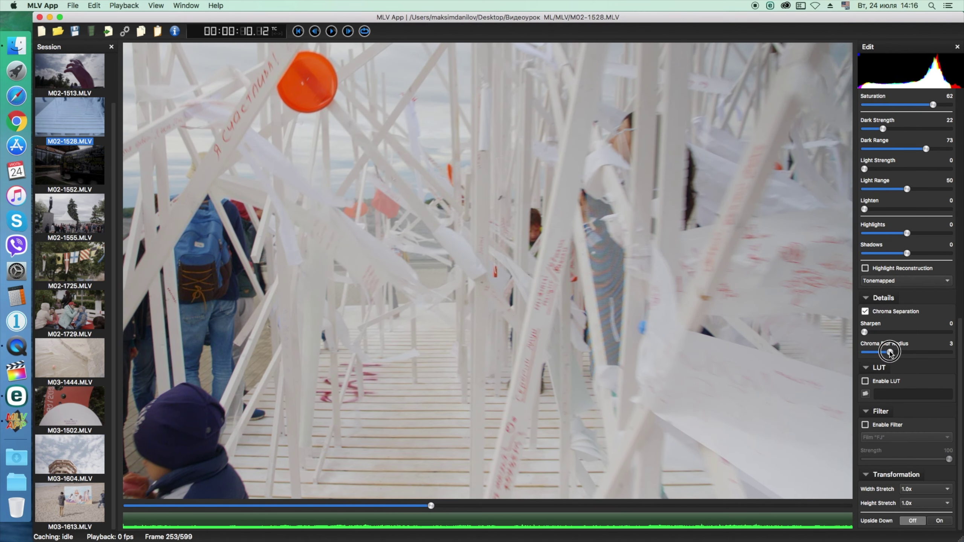
left_click_drag(890, 354, 926, 355)
left_click_drag(431, 508, 455, 506)
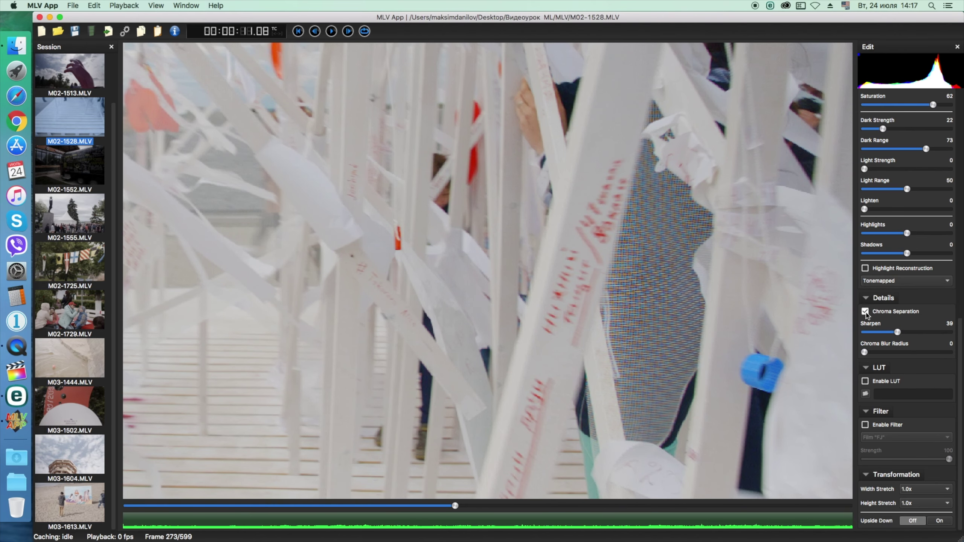
double_click(921, 329)
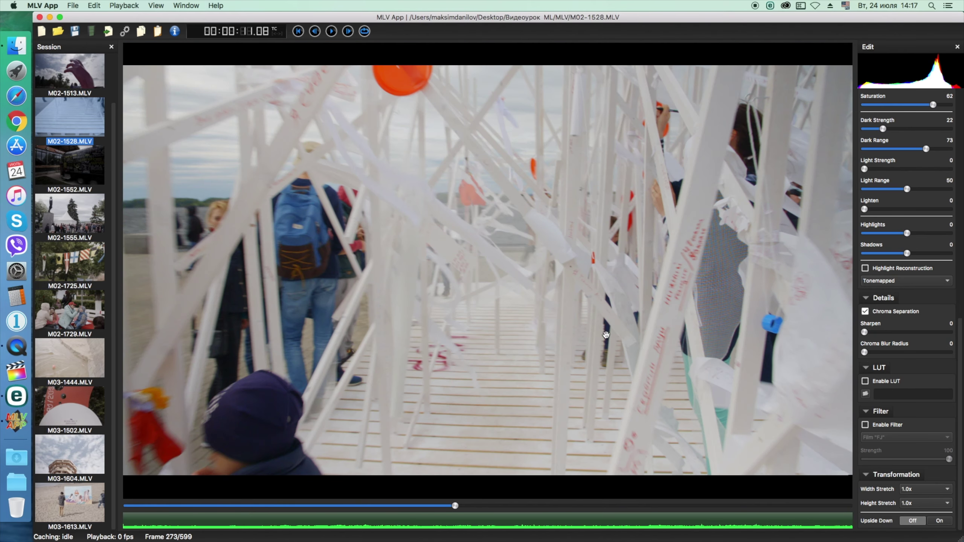
left_click(518, 284)
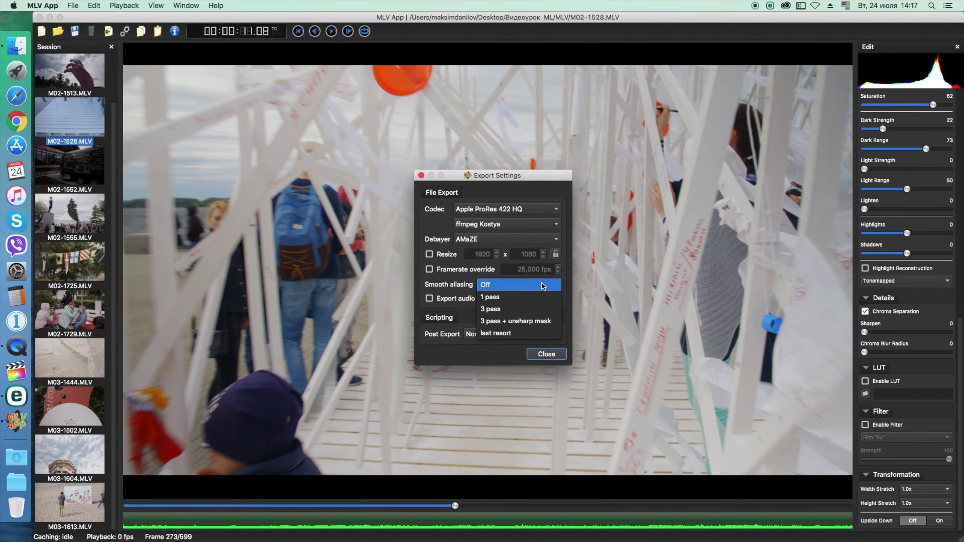
left_click(490, 284)
left_click(546, 354)
Step: On clip M02-1552 at frame 61, fit the preview and turn on Fix Bad Pixels
left_click(69, 165)
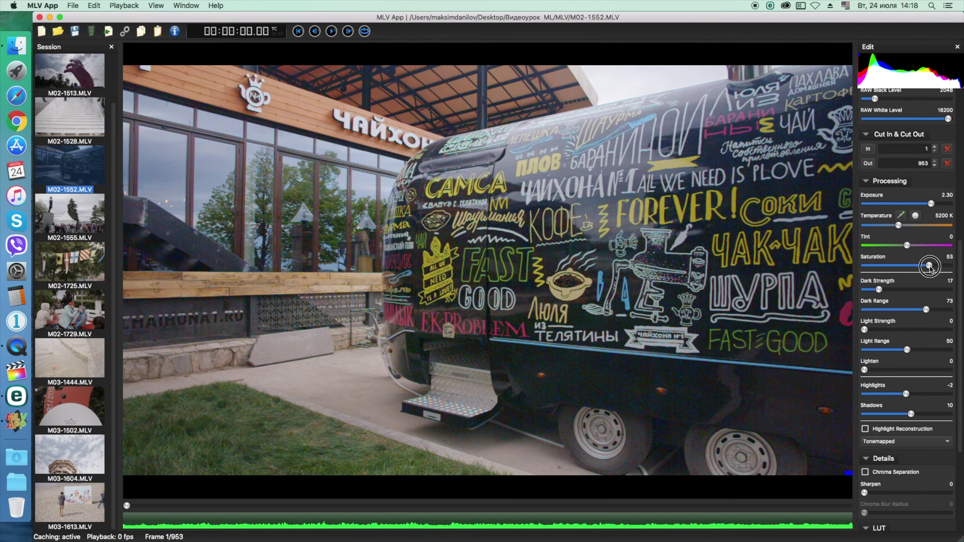
left_click_drag(127, 506, 173, 505)
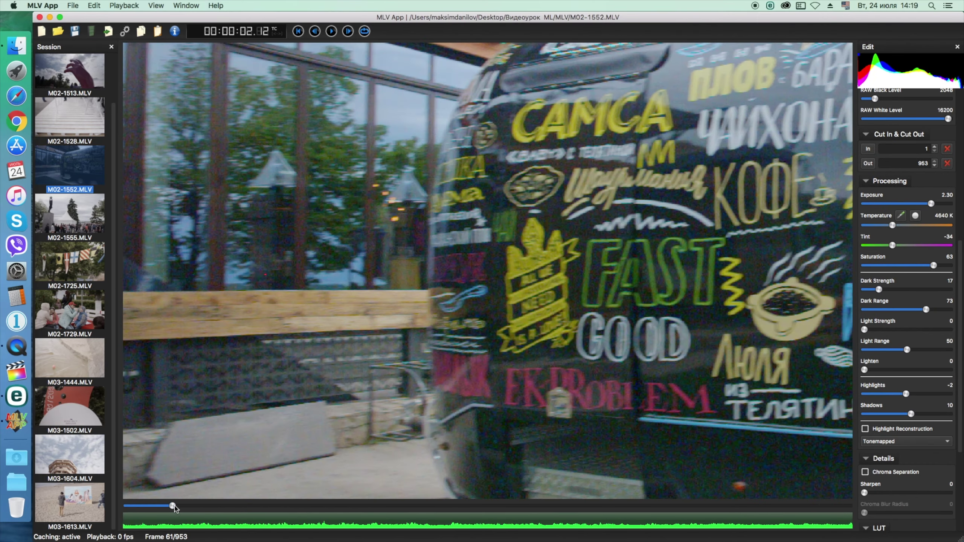
double_click(624, 195)
scroll(906, 211, "up", 10)
left_click(907, 209)
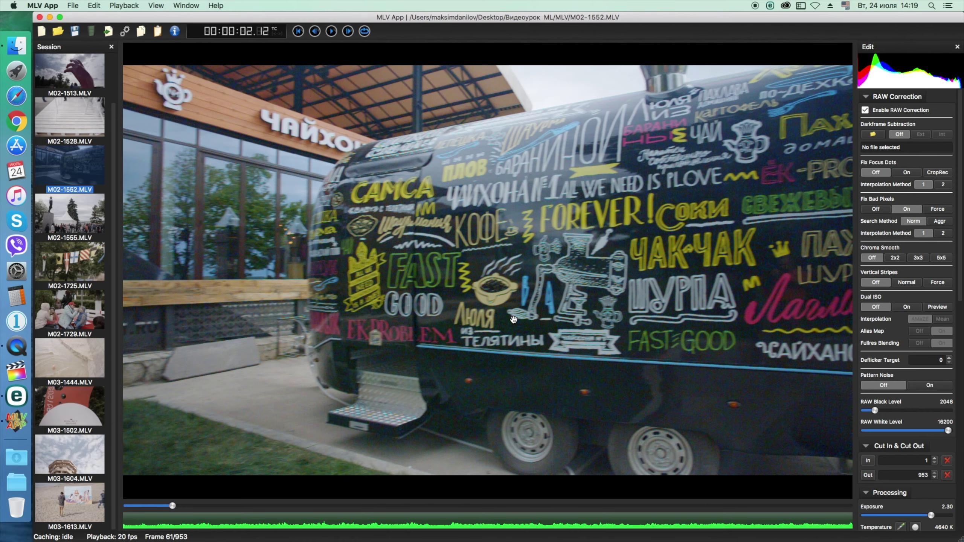
Step: Load red-hand clip M02-1513 and set Light Strength 57 and Light Range 22
left_click(70, 72)
scroll(908, 266, "down", 10)
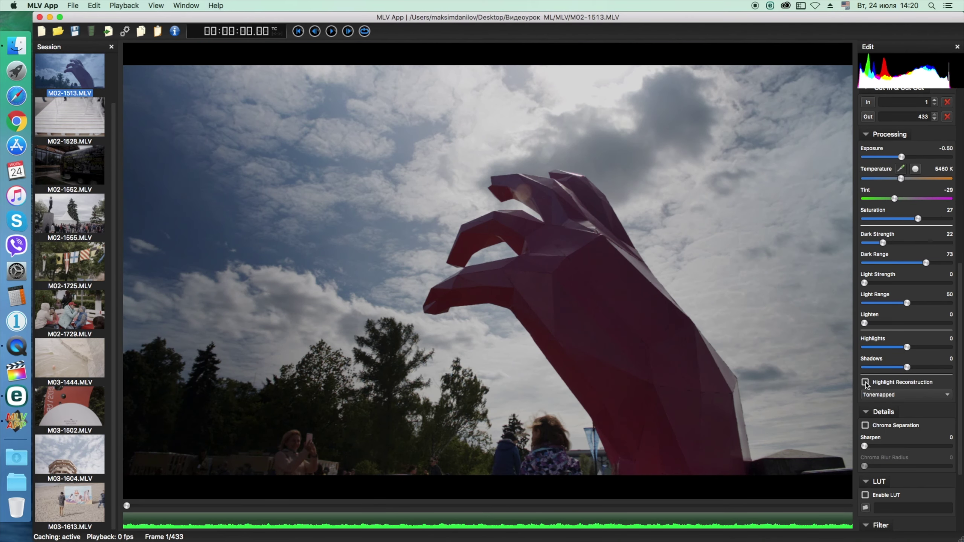
left_click_drag(864, 283, 913, 282)
left_click_drag(907, 303, 883, 303)
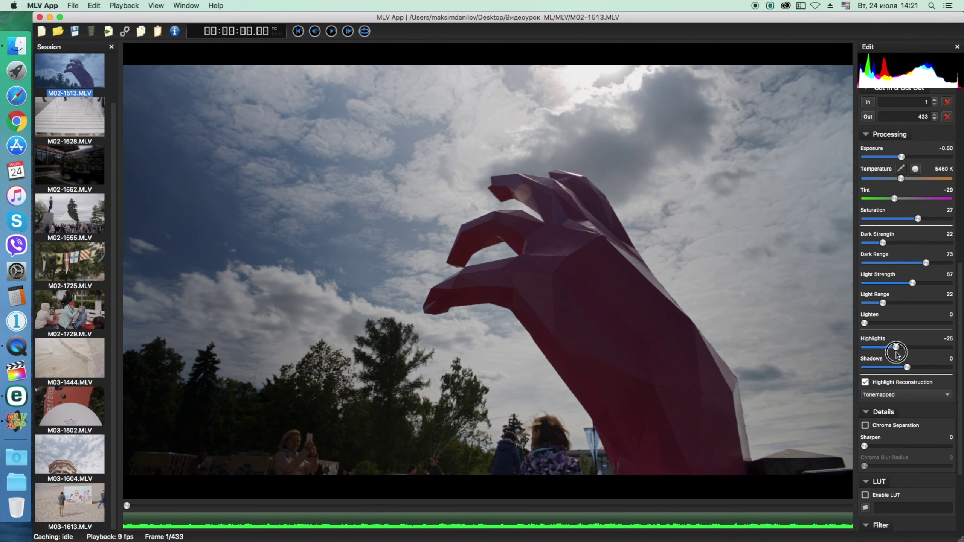
left_click(865, 382)
Step: Use Film-mode highlight reconstruction, lower Light Range to 16, and reset Highlights to 0 while inspecting the sky
left_click_drag(907, 348, 891, 347)
left_click(866, 383)
left_click(906, 395)
left_click(884, 403)
left_click_drag(883, 303, 880, 306)
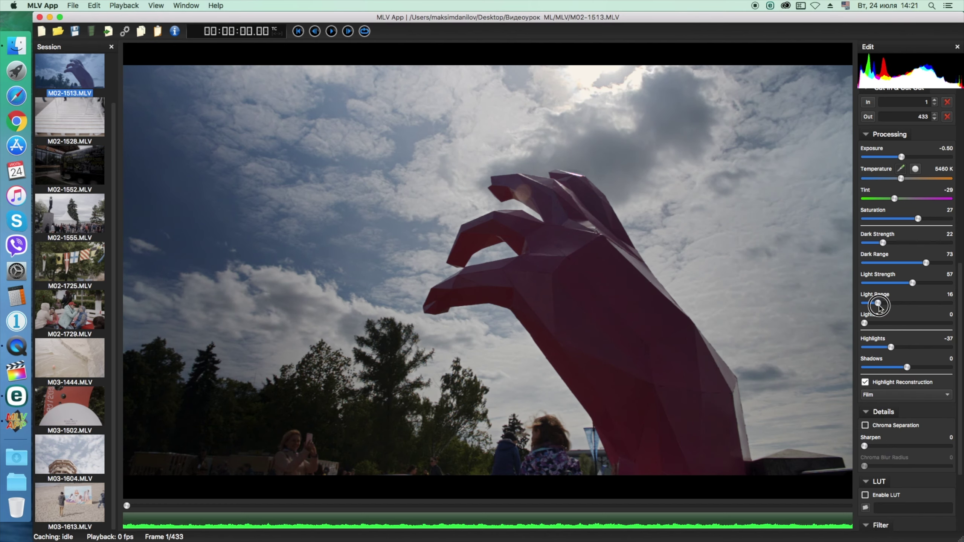
double_click(607, 235)
double_click(891, 347)
left_click_drag(758, 250, 724, 219)
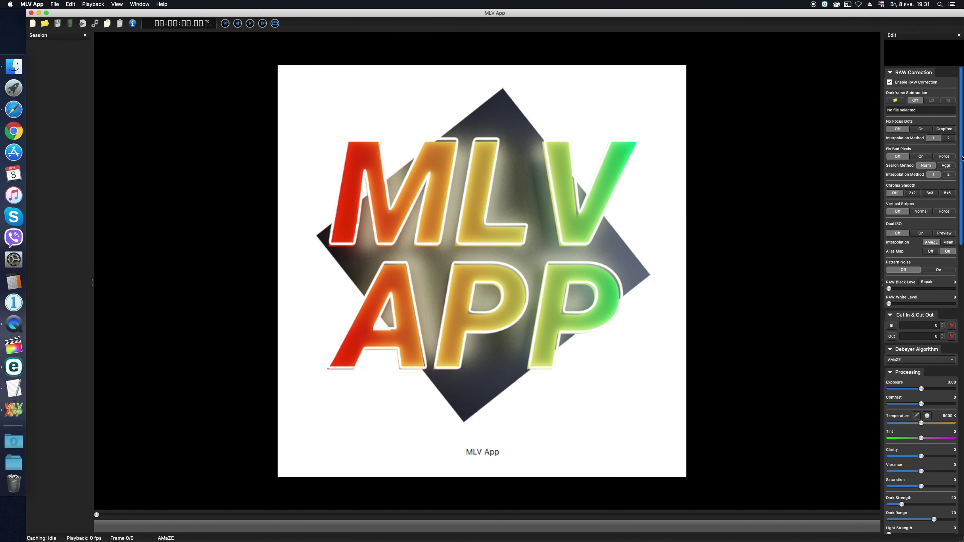
scroll(923, 266, "down", 15)
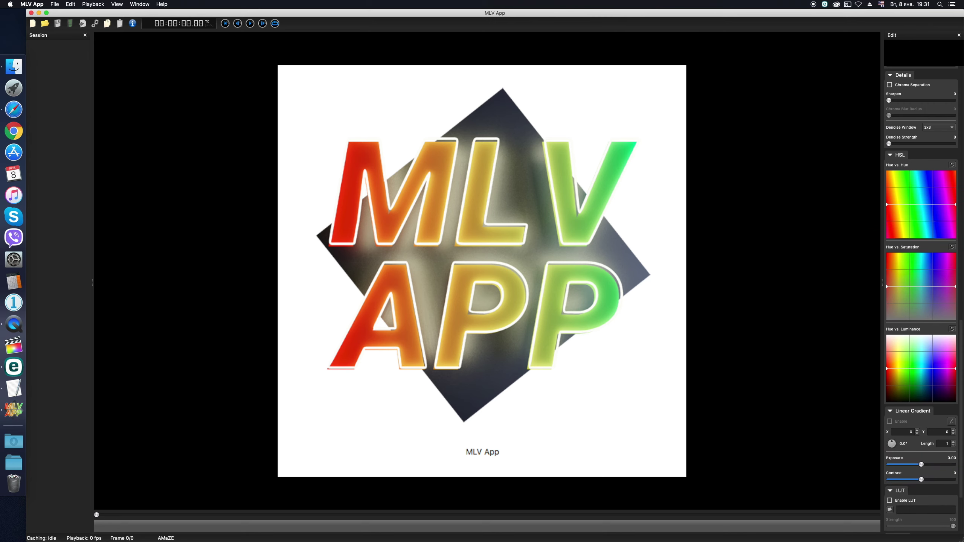
scroll(922, 300, "up", 15)
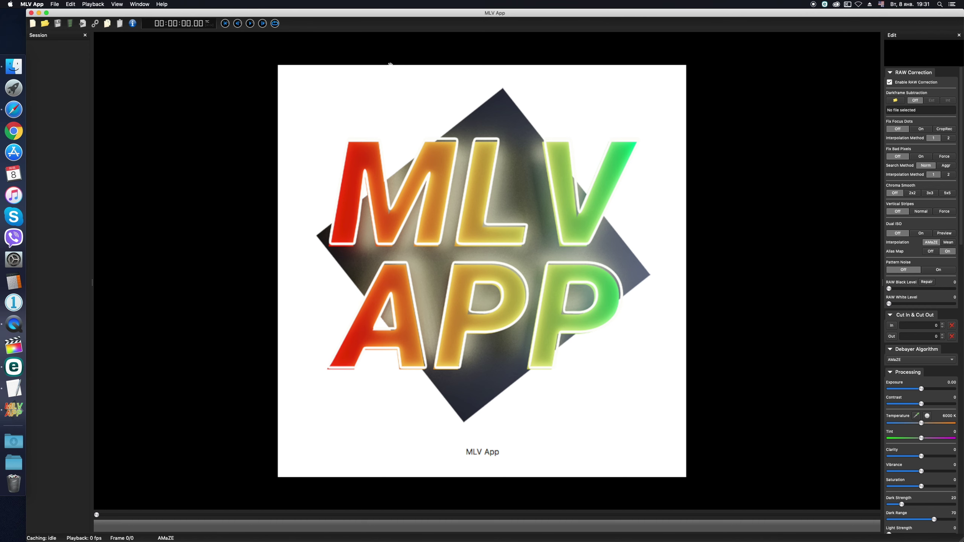
left_click(378, 65)
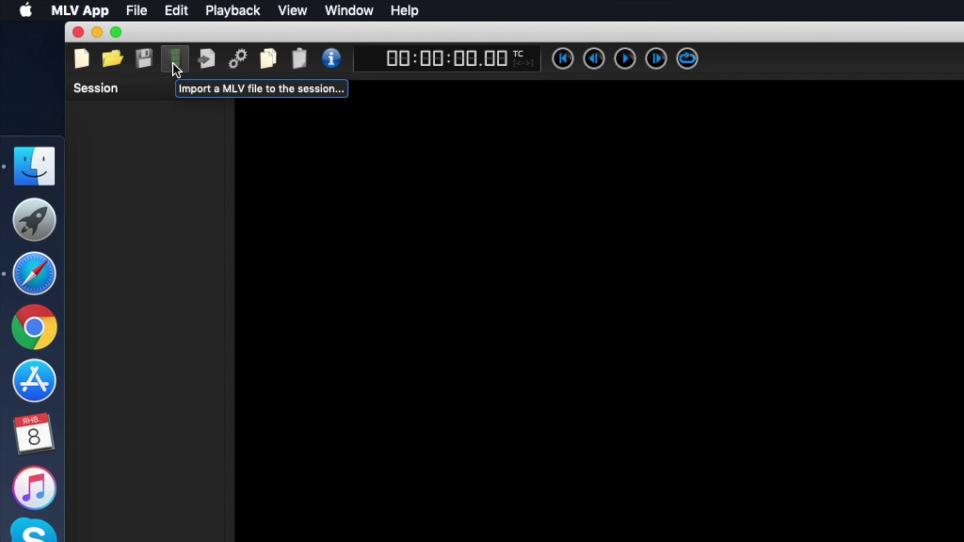
Step: Import all 11 MLV clips from Finder into the session and return to MLV App
left_click(144, 13)
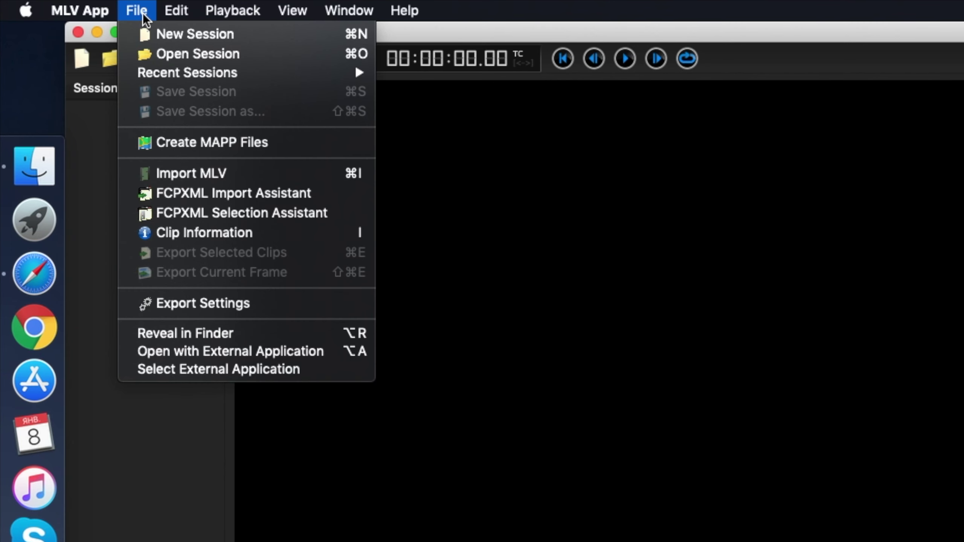
left_click(181, 172)
left_click_drag(479, 213, 60, 190)
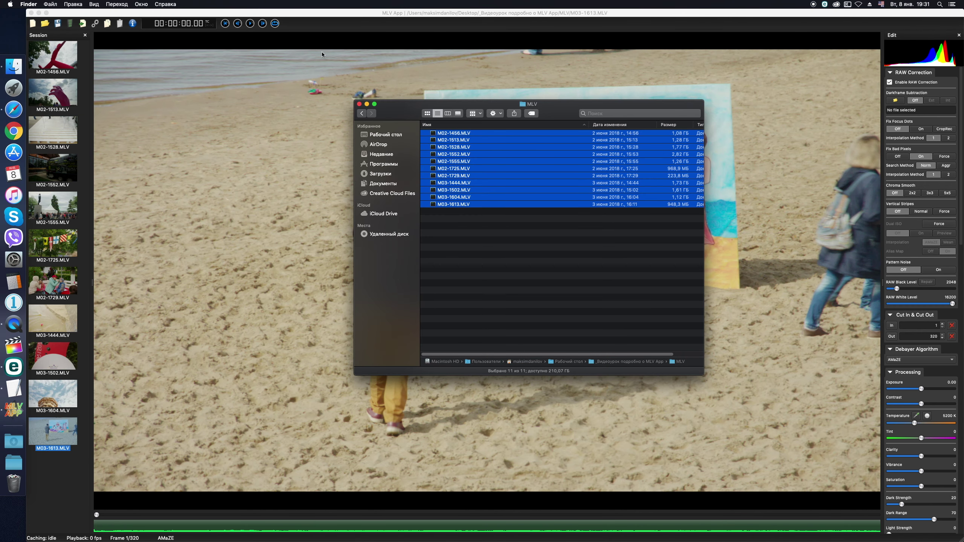
left_click(159, 19)
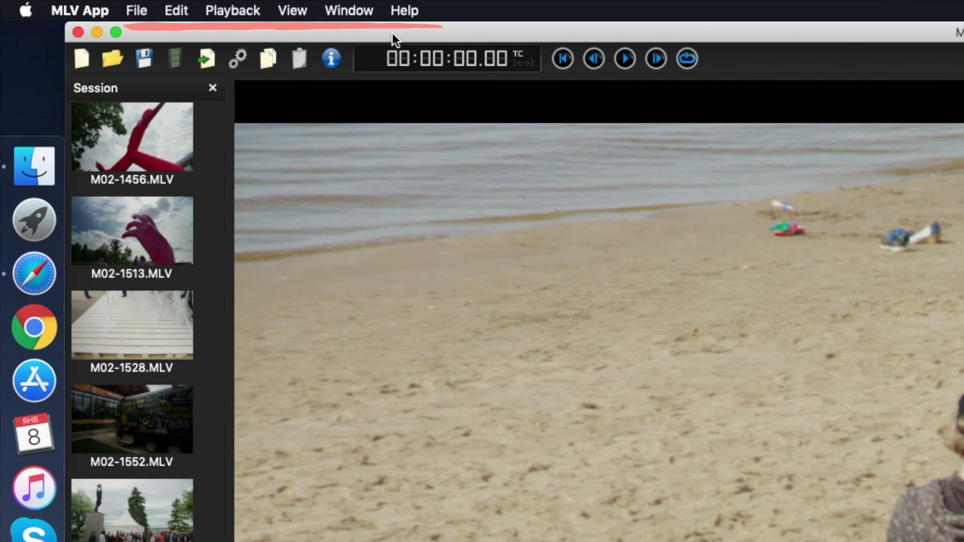
left_click_drag(126, 86, 336, 85)
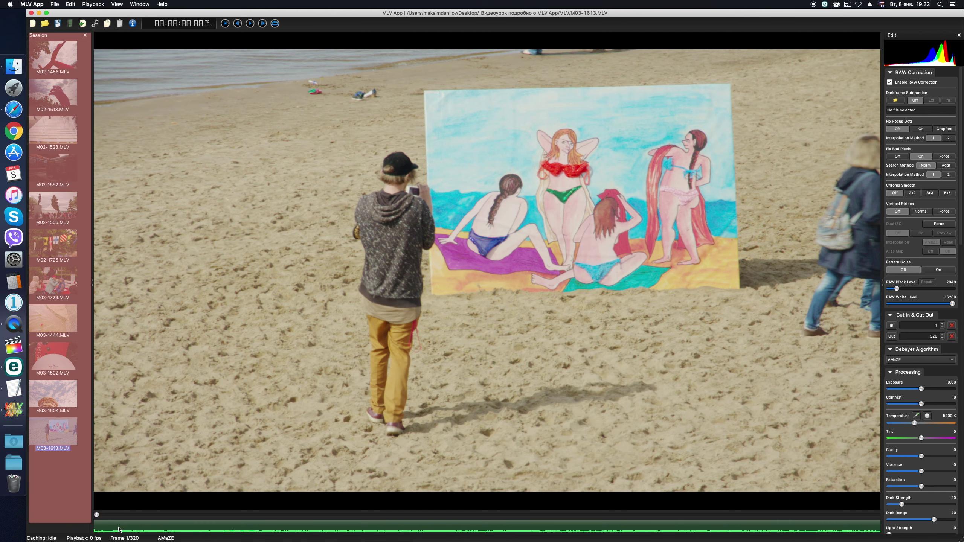
left_click(117, 5)
mouse_move(151, 39)
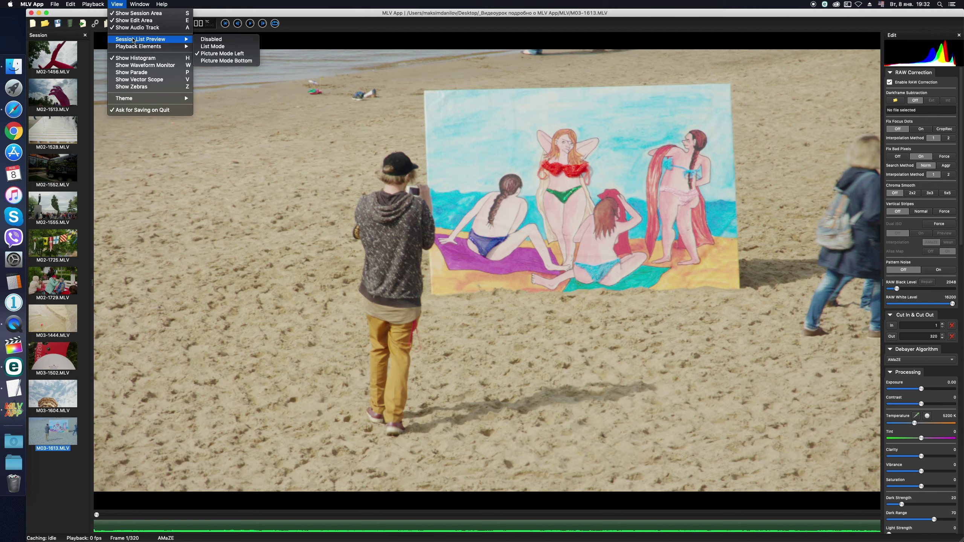
left_click(226, 60)
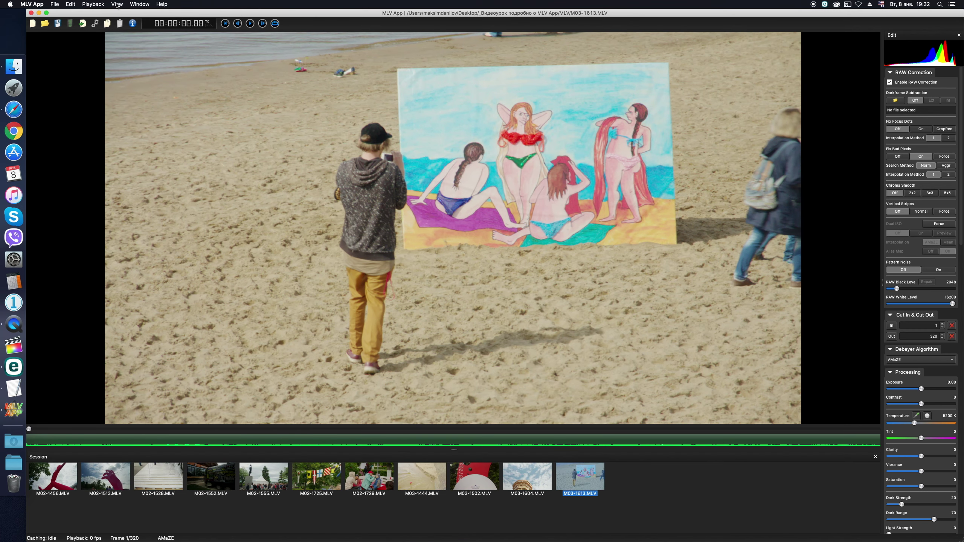
left_click(117, 4)
mouse_move(123, 42)
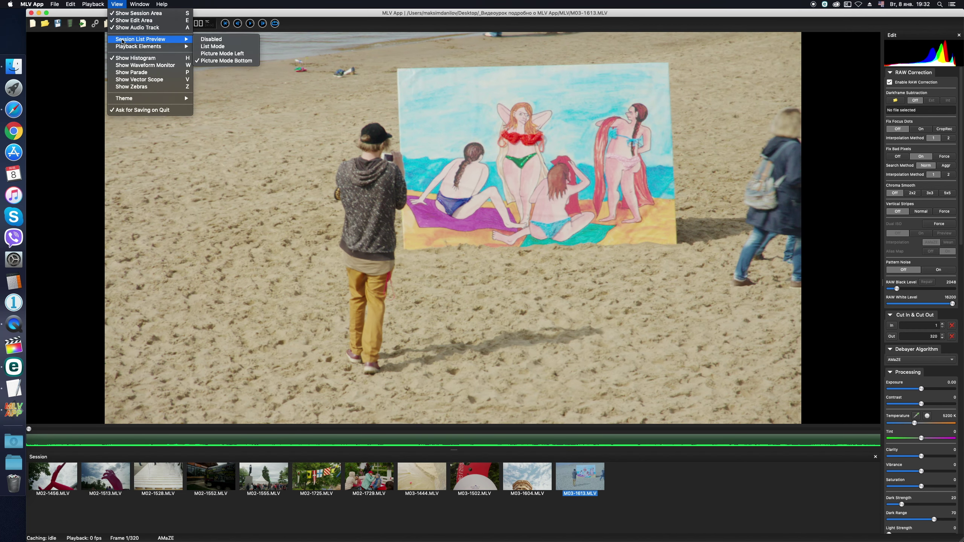
left_click(216, 56)
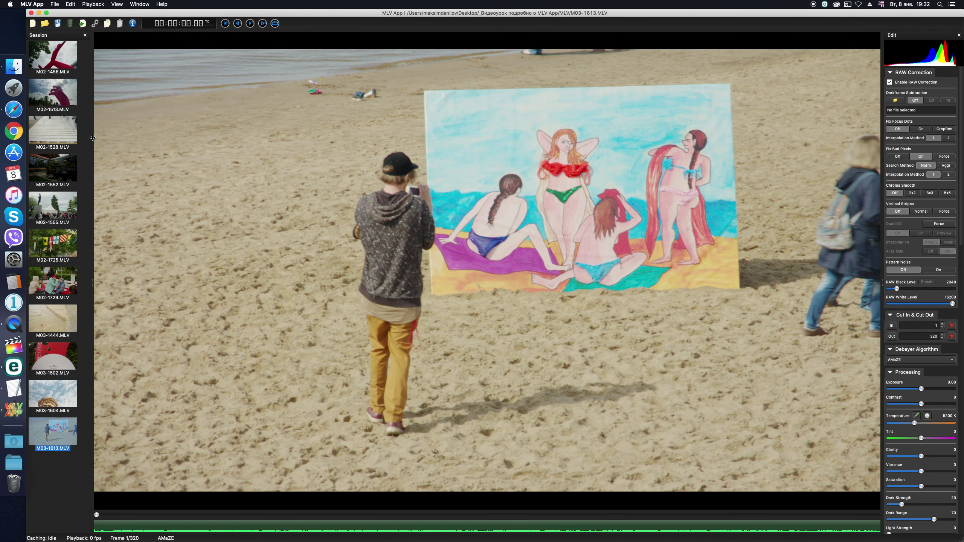
left_click(116, 4)
mouse_move(125, 42)
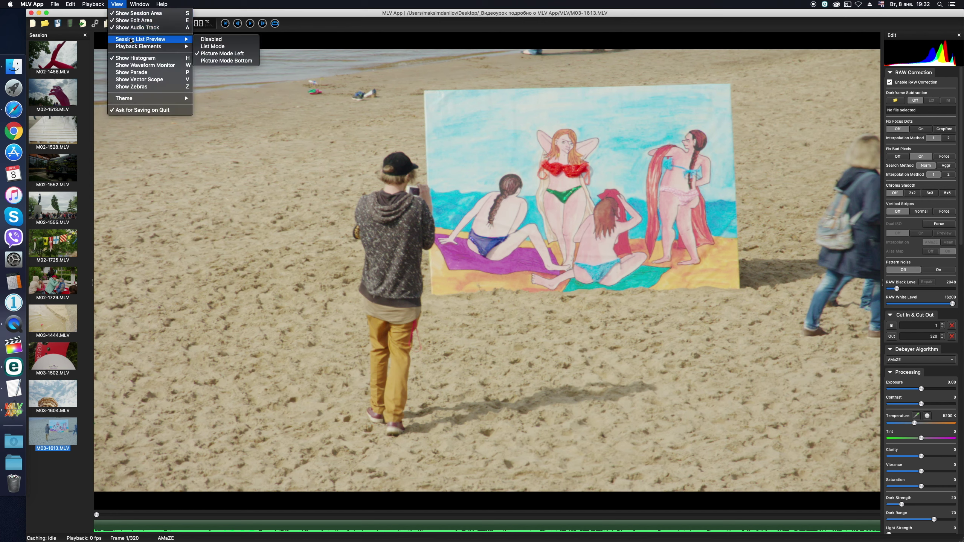
left_click(215, 48)
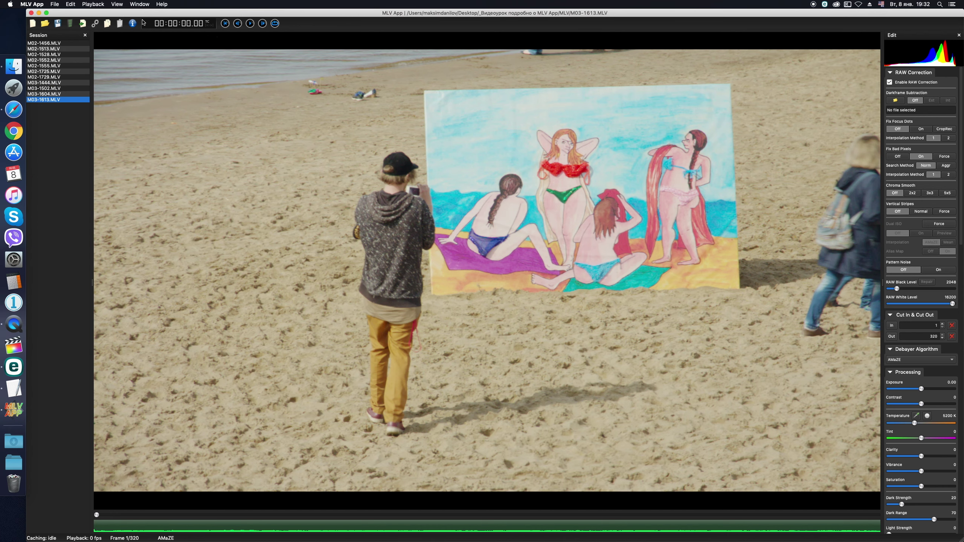
left_click(116, 4)
mouse_move(125, 42)
left_click(209, 46)
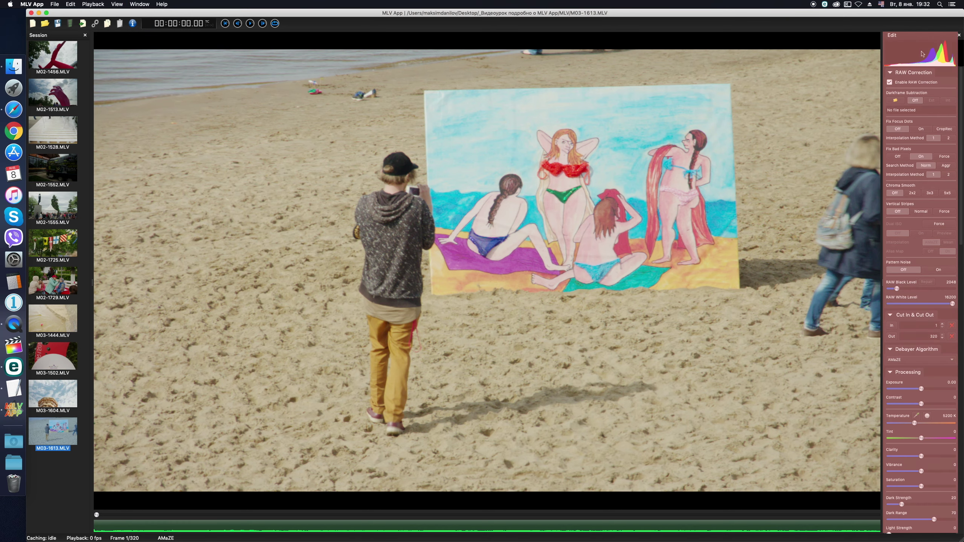
Step: Collapse the Processing, Details, HSL, Linear Gradient, LUT and Filter sections
left_click_drag(961, 90, 962, 322)
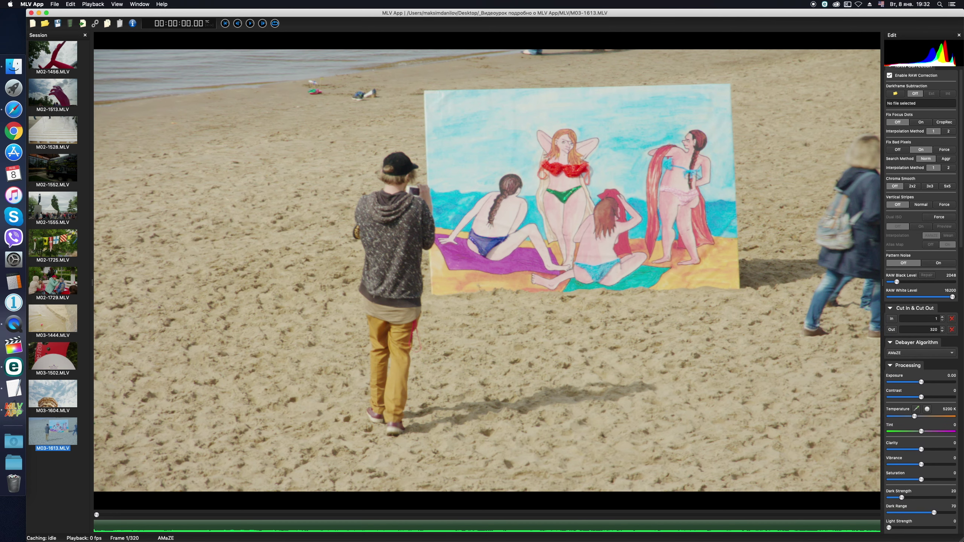
left_click(890, 114)
left_click(890, 126)
left_click(890, 140)
left_click(890, 153)
left_click(890, 168)
left_click(890, 181)
Step: Float the adjustment panel as a separate window and move it over the viewer
double_click(913, 35)
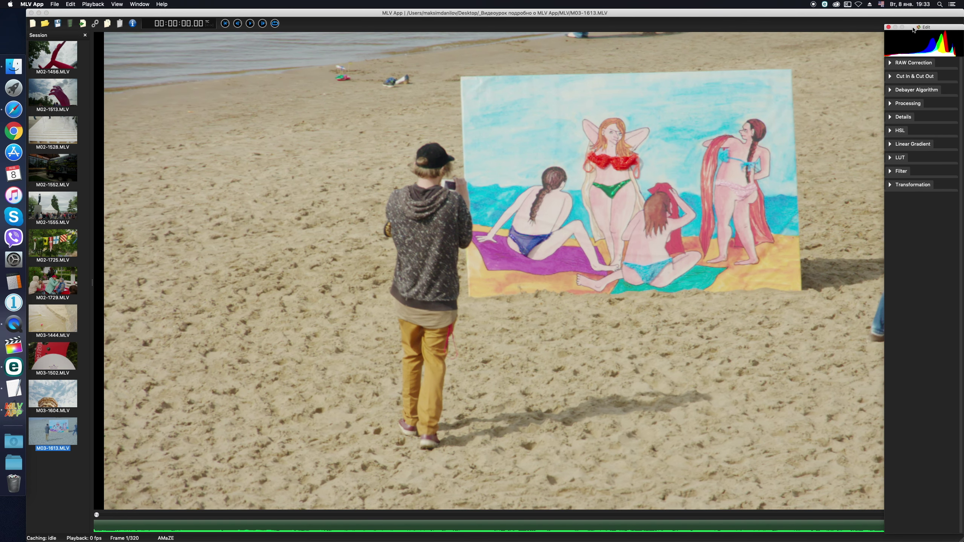
mouse_move(914, 30)
left_mouse_down()
mouse_move(617, 71)
mouse_move(488, 47)
mouse_move(608, 44)
mouse_move(448, 34)
mouse_move(930, 24)
left_mouse_up()
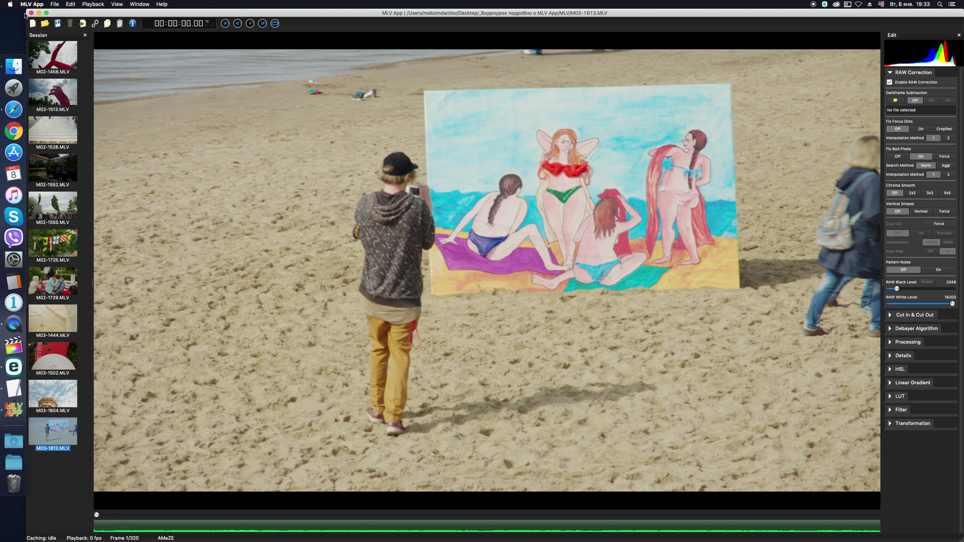
left_click(55, 4)
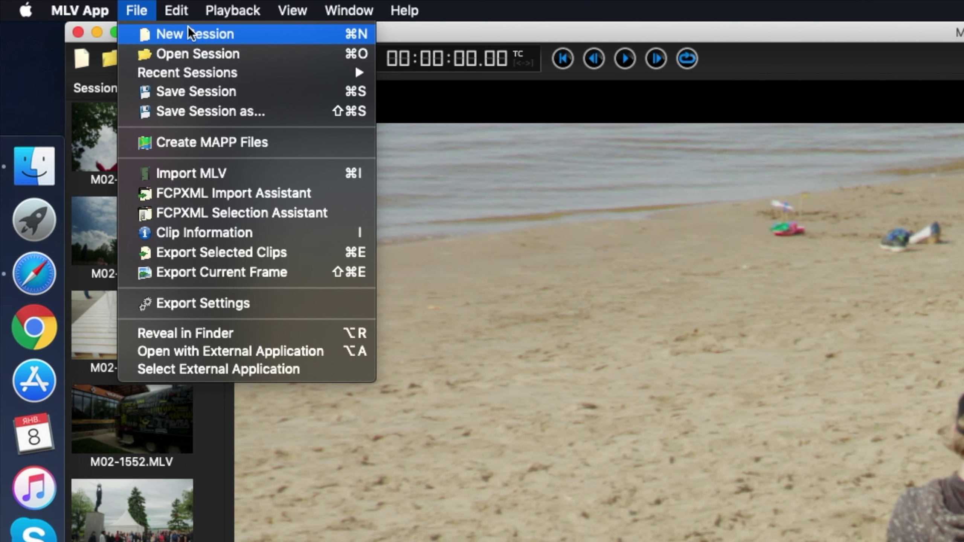
Step: Enable Create MAPP Files in the File menu, backing out of an accidental quit
mouse_move(199, 74)
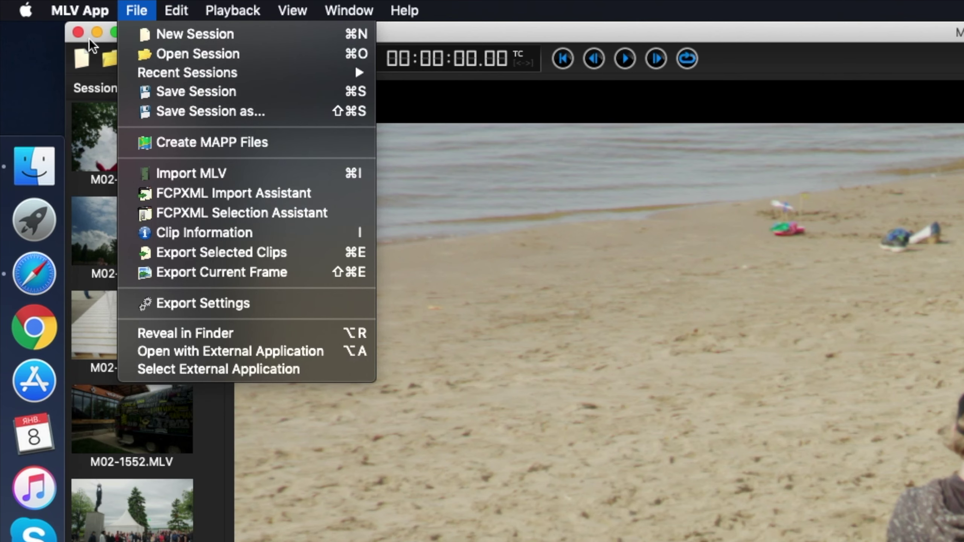
left_click(71, 28)
left_click(76, 30)
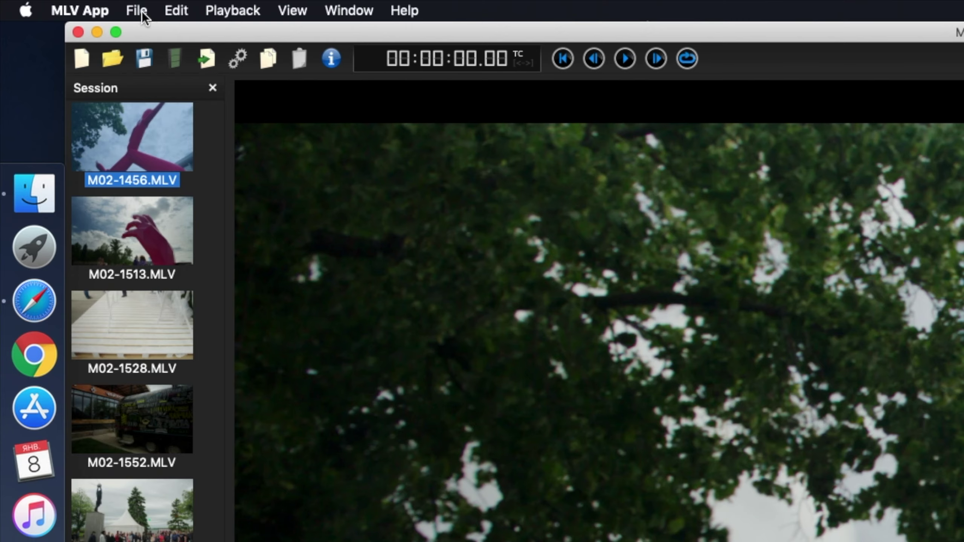
left_click(55, 4)
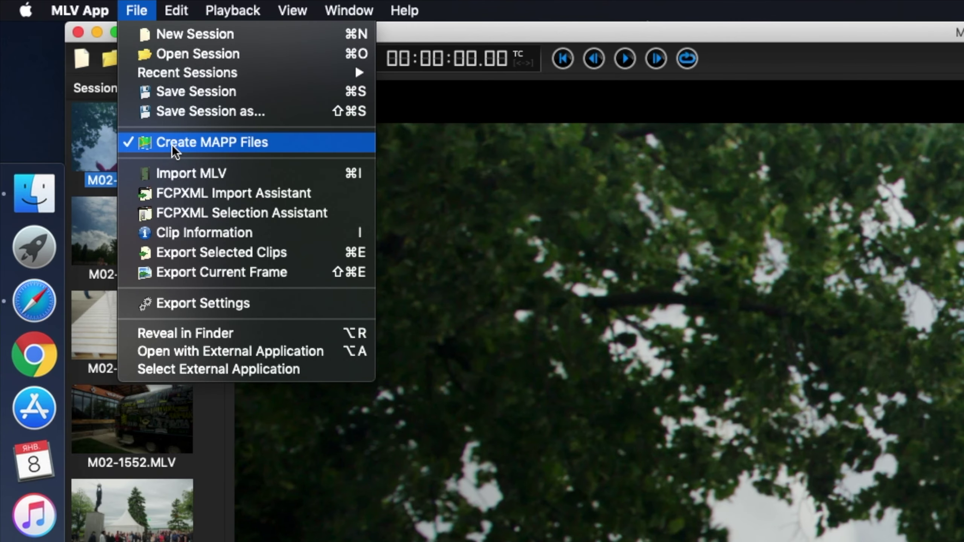
Step: Load clips M02-1513, M02-1528 and M02-1725 so their MAPP files are created
left_click(144, 10)
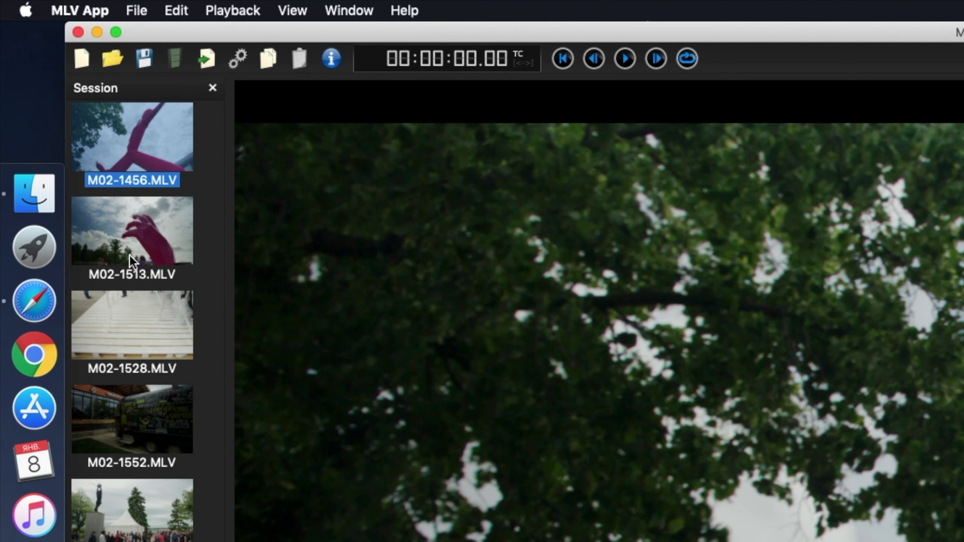
left_click(131, 242)
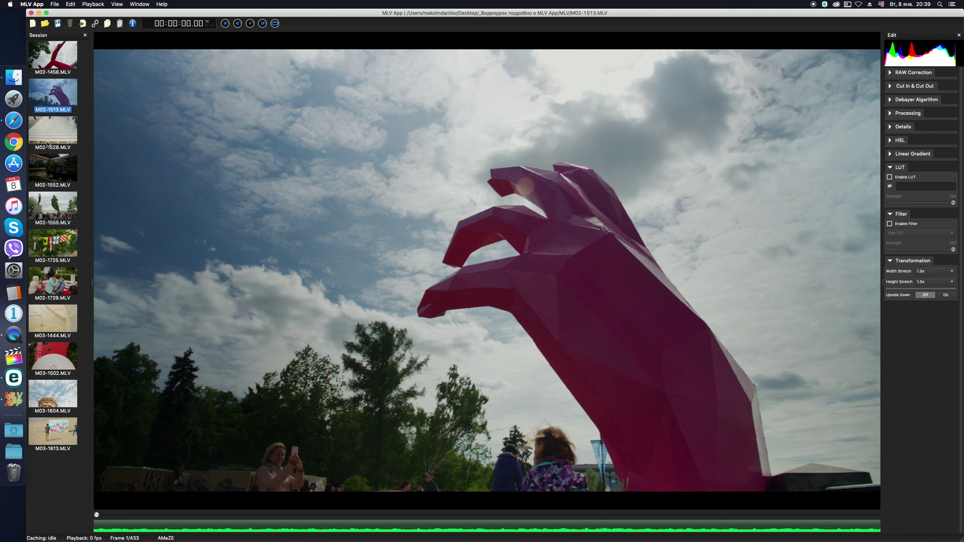
left_click(53, 135)
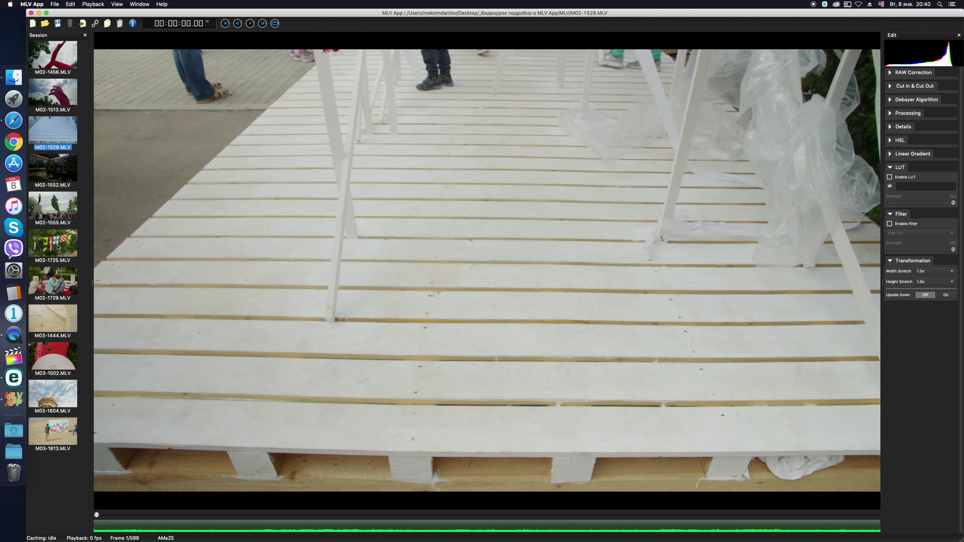
left_click(58, 245)
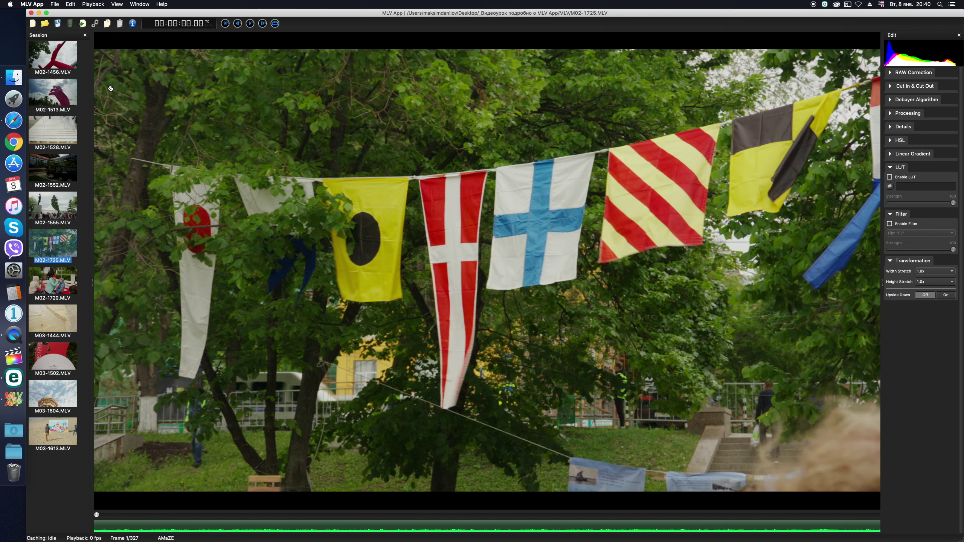
Step: Check the new MAPP files in the MLV folder, then quit MLV App choosing Save and quit
key("super+Tab")
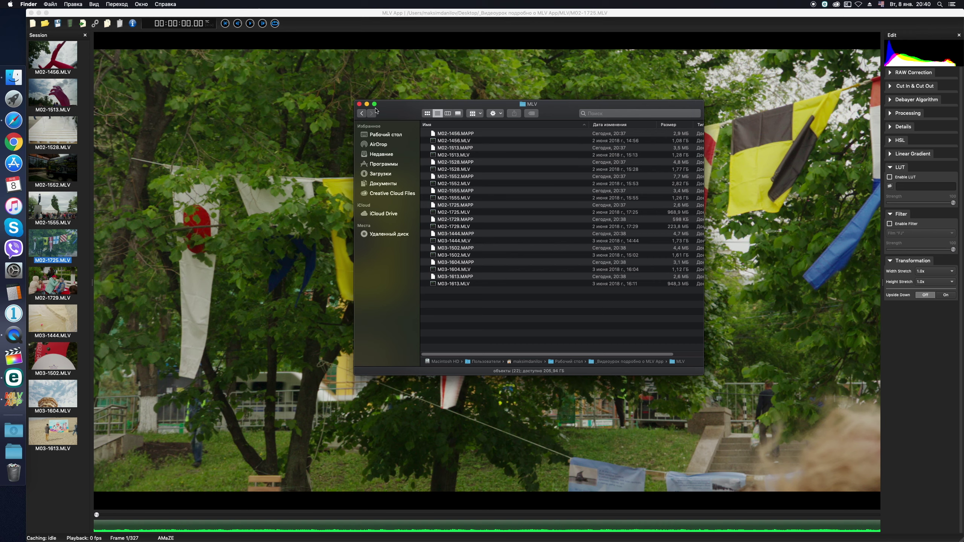
left_click(359, 105)
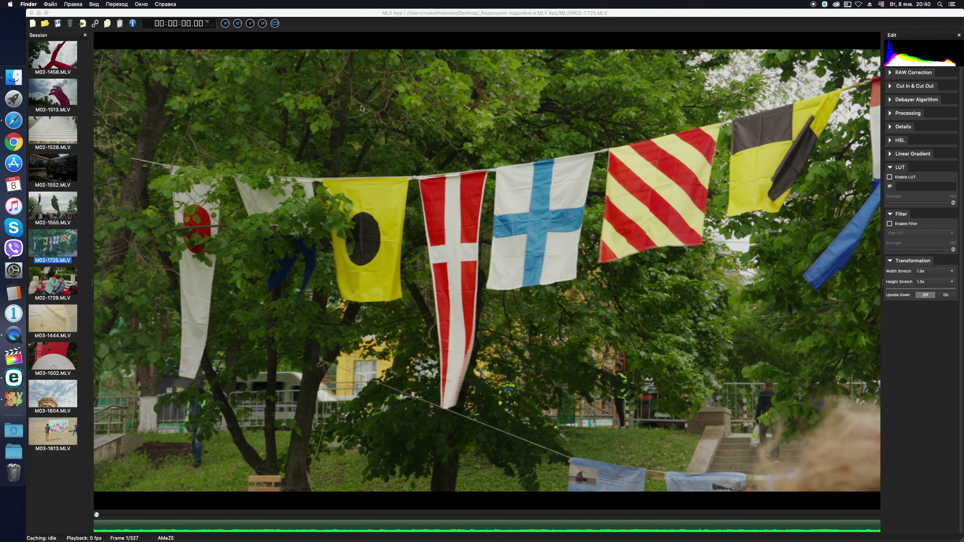
left_click(361, 109)
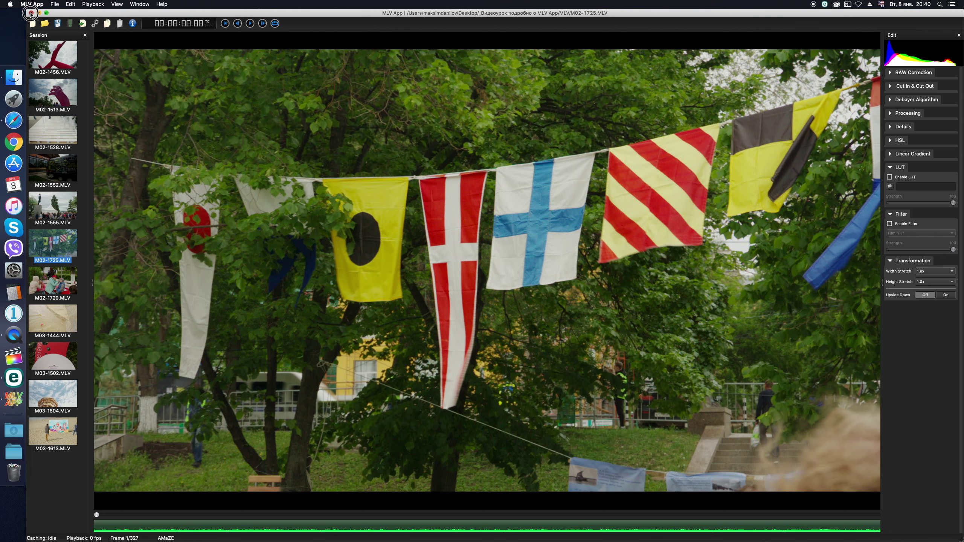
left_click(31, 12)
left_click(542, 283)
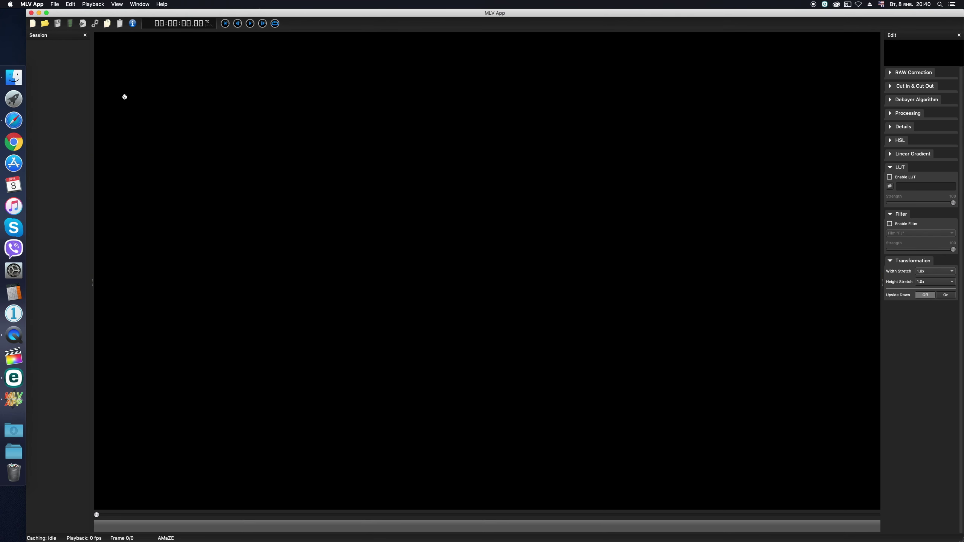
Step: Reopen the saved .masxml session file
left_click(45, 24)
left_click(396, 107)
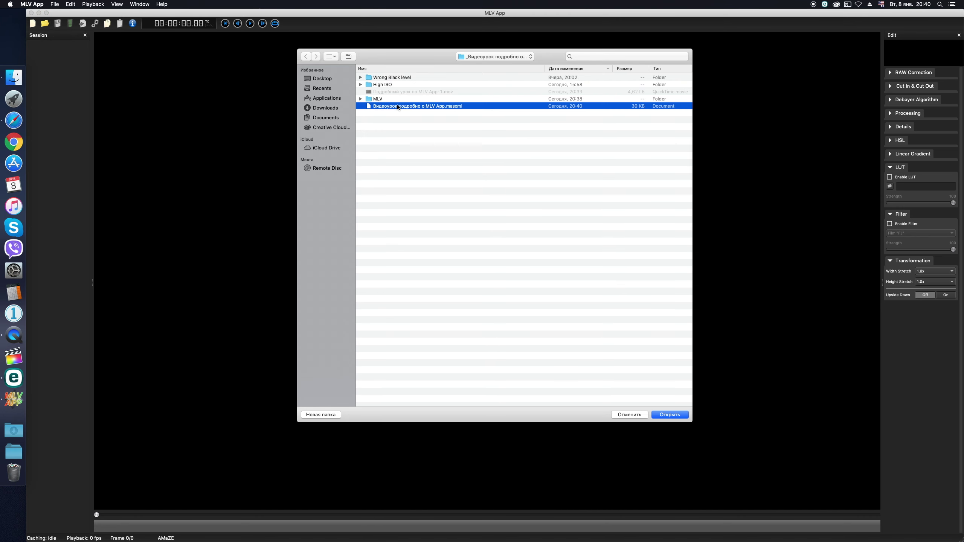
left_click(669, 415)
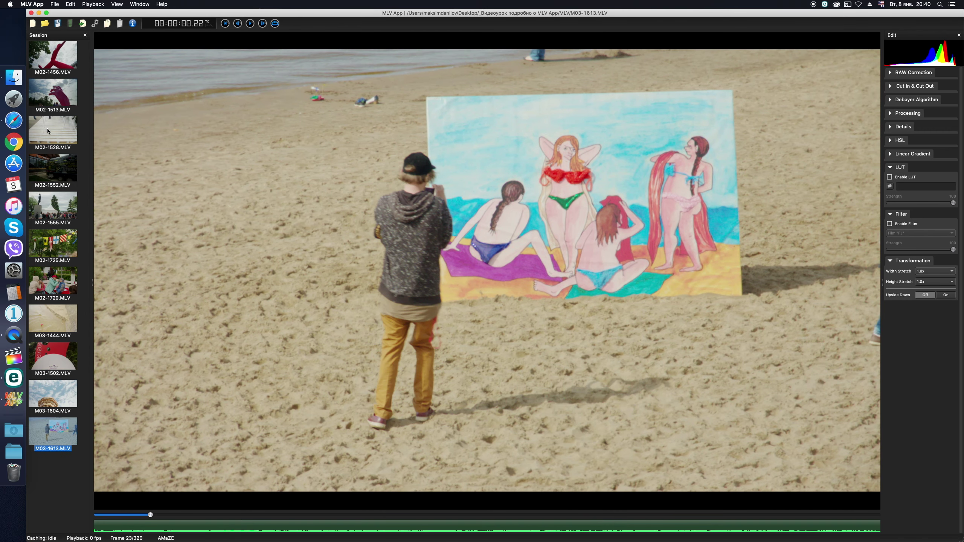
Step: Browse clips M02-1528, M02-1725, M03-1502, M02-1513, M03-1604, M03-1613 and M02-1555, scrubbing to frame 146
left_click(45, 143)
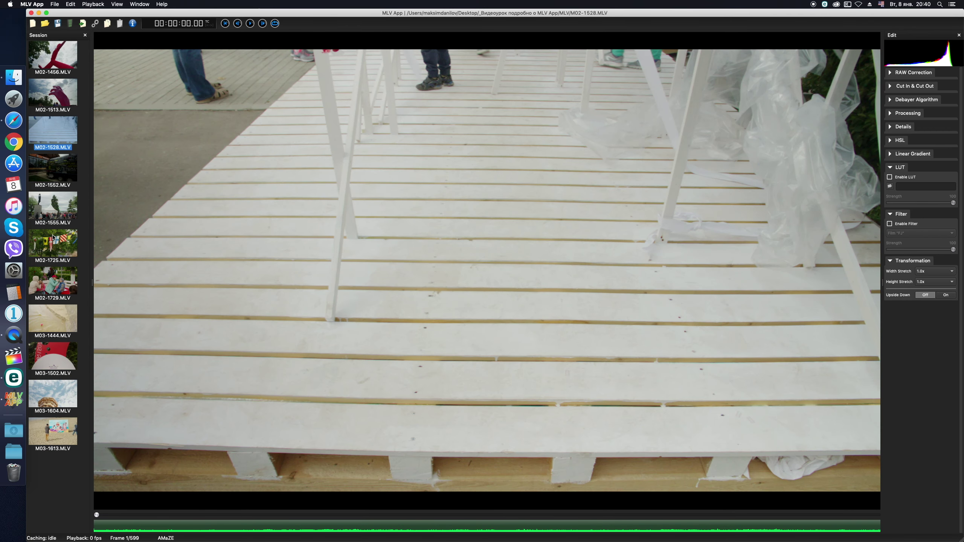
left_click(53, 239)
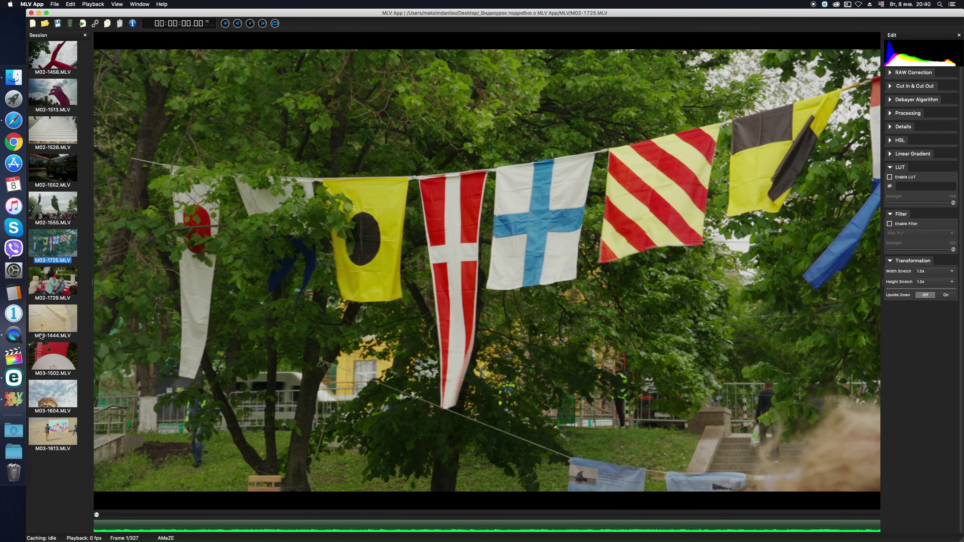
left_click(52, 353)
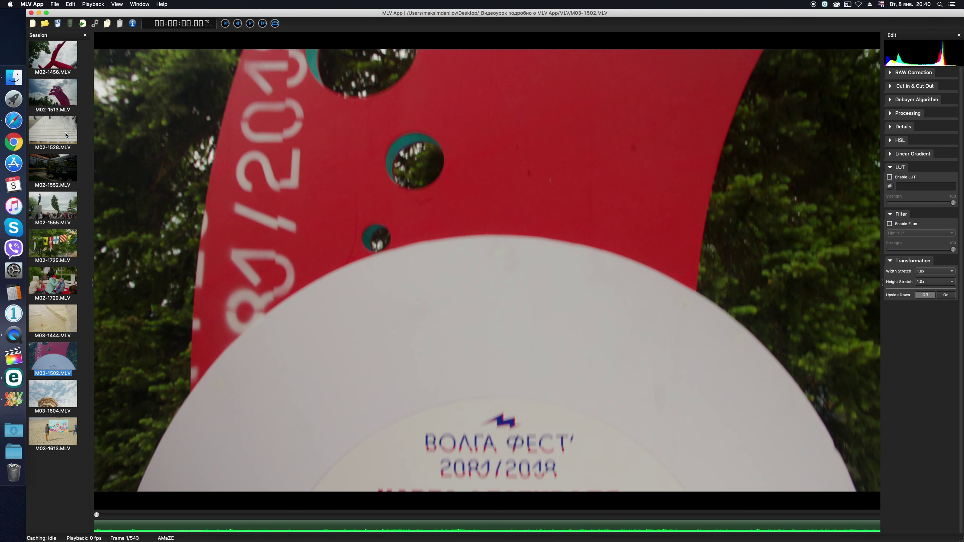
left_click(66, 135)
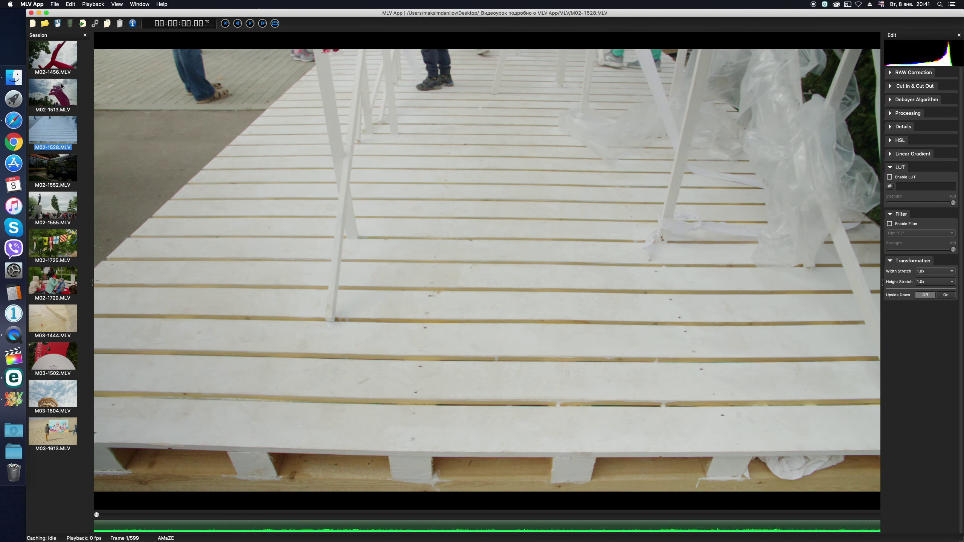
left_click(61, 86)
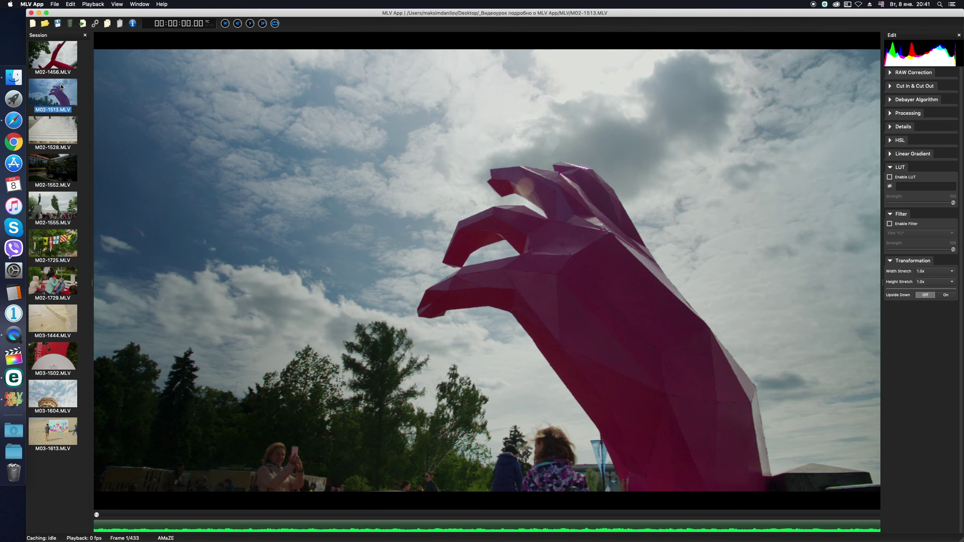
left_click(51, 397)
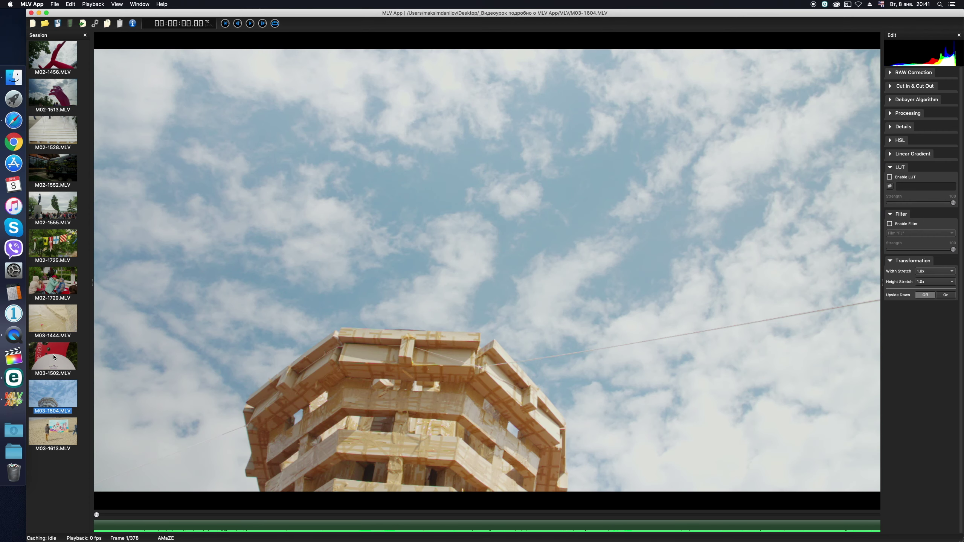
left_click(55, 433)
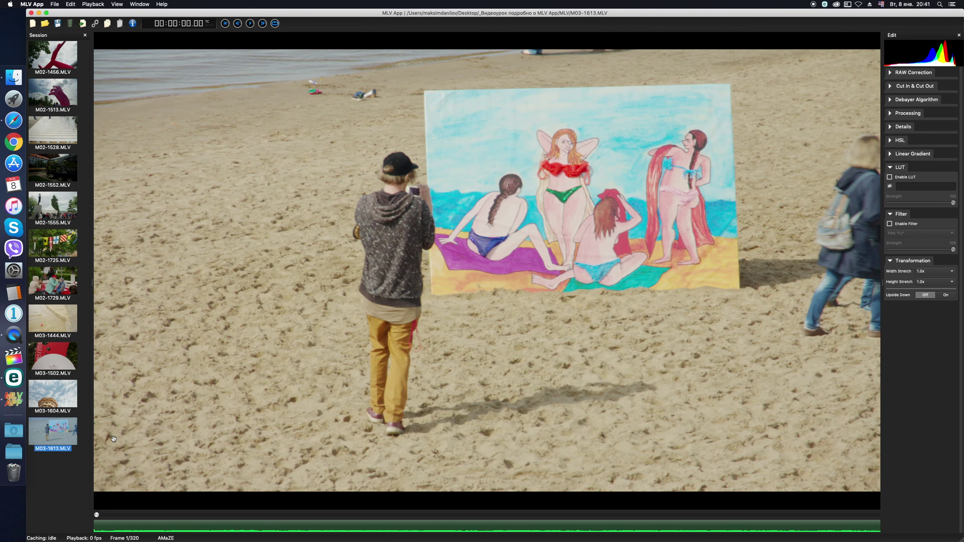
left_click(52, 211)
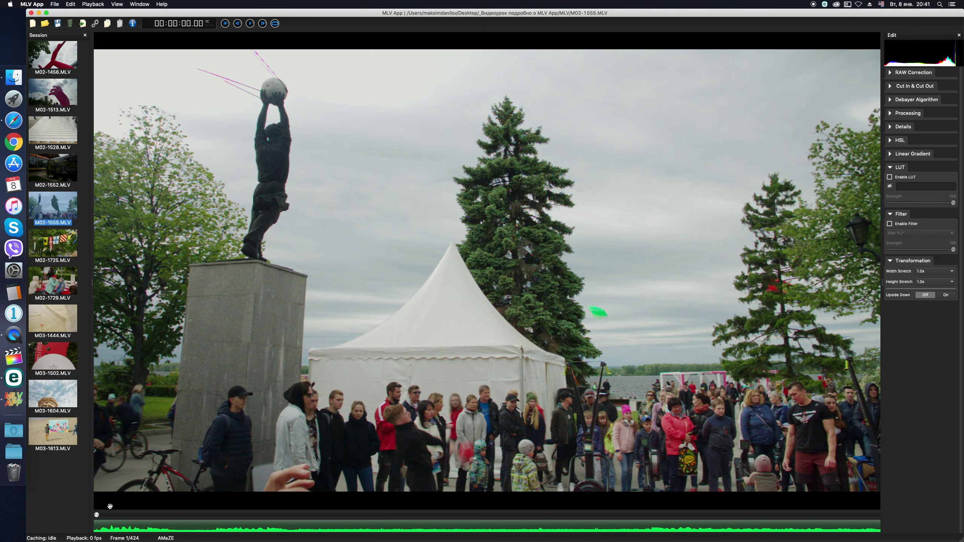
left_click_drag(100, 517, 286, 503)
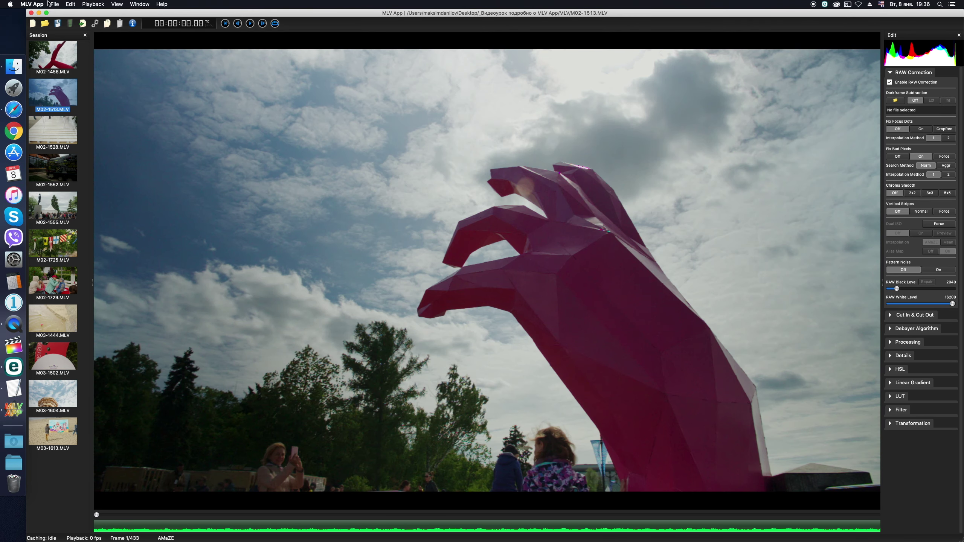
left_click(55, 4)
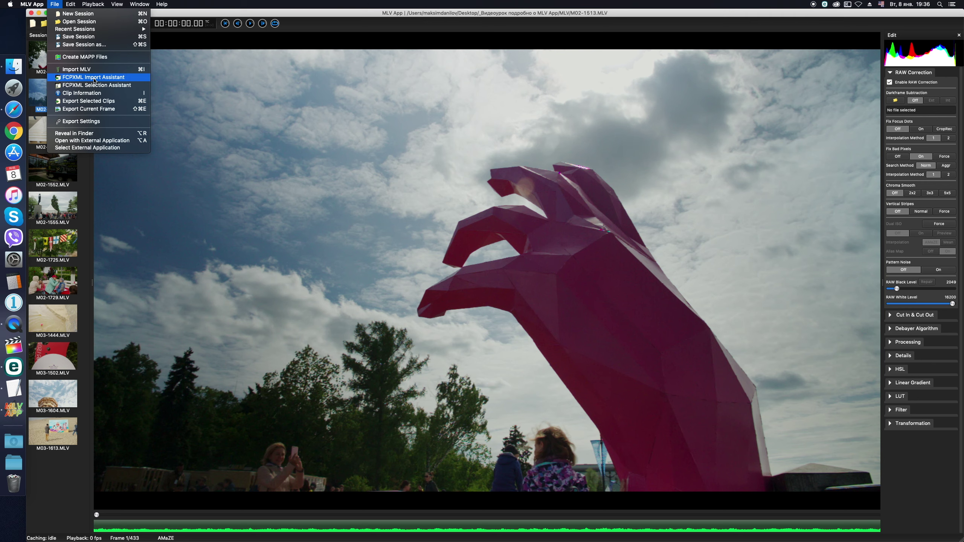
left_click(95, 93)
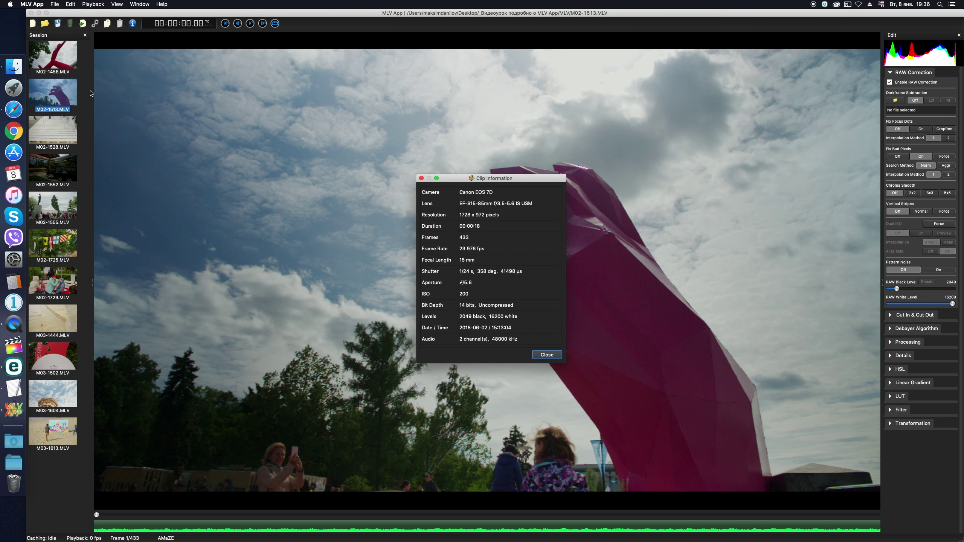
left_click_drag(518, 205, 414, 136)
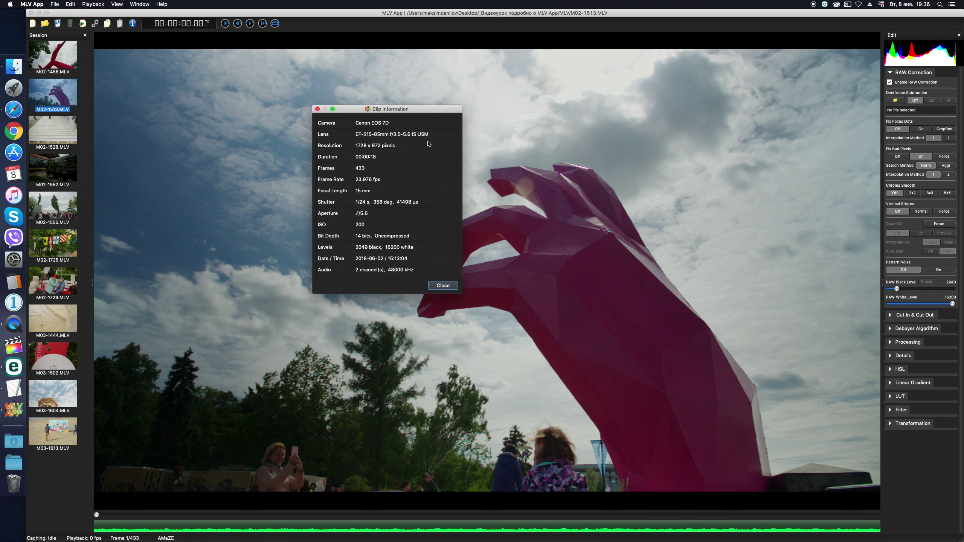
Step: Close the Clip Information window and dismiss the File menu without running a command
left_click(318, 109)
left_click(55, 4)
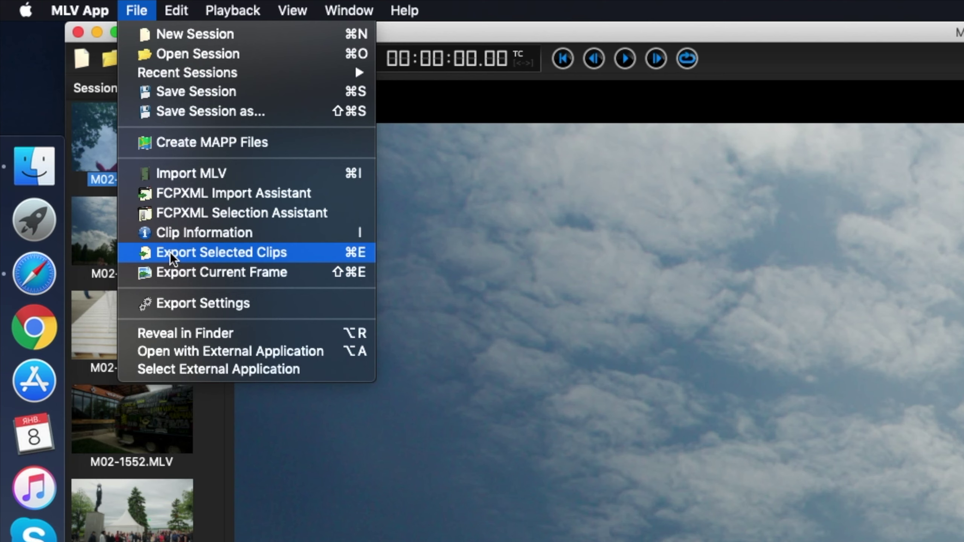
left_click(135, 10)
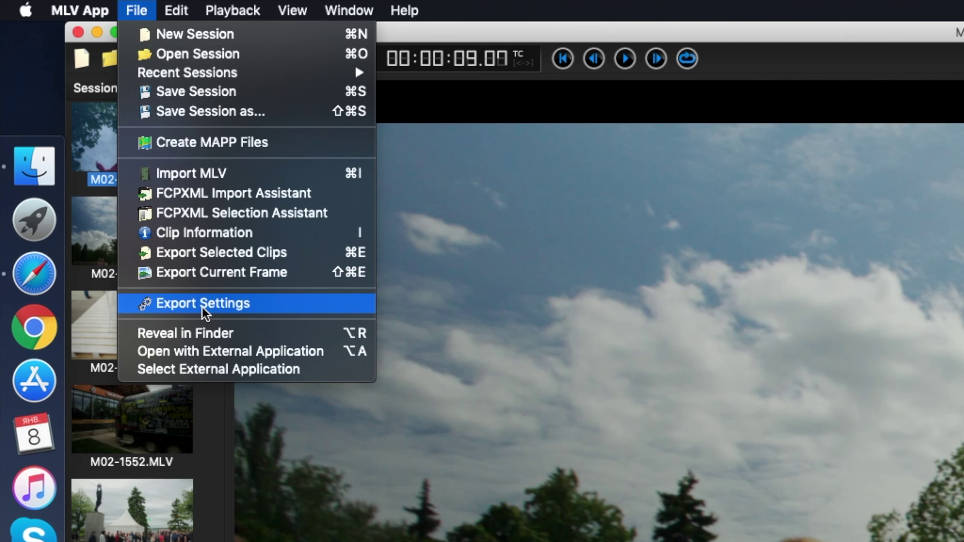
Step: In Export Settings, keep Apple ProRes 422 HQ as codec with the ffmpeg Kostya encoder
left_click(203, 309)
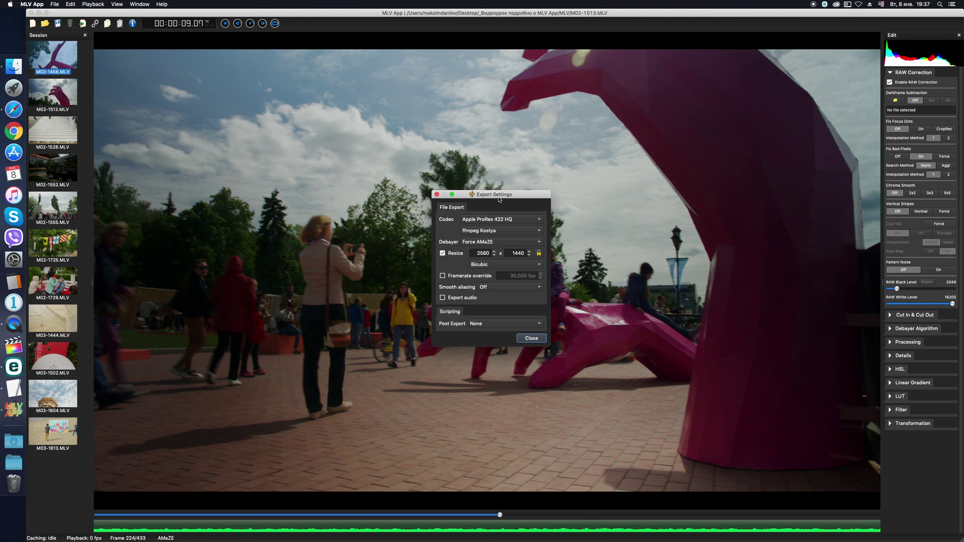
left_click_drag(498, 197, 415, 152)
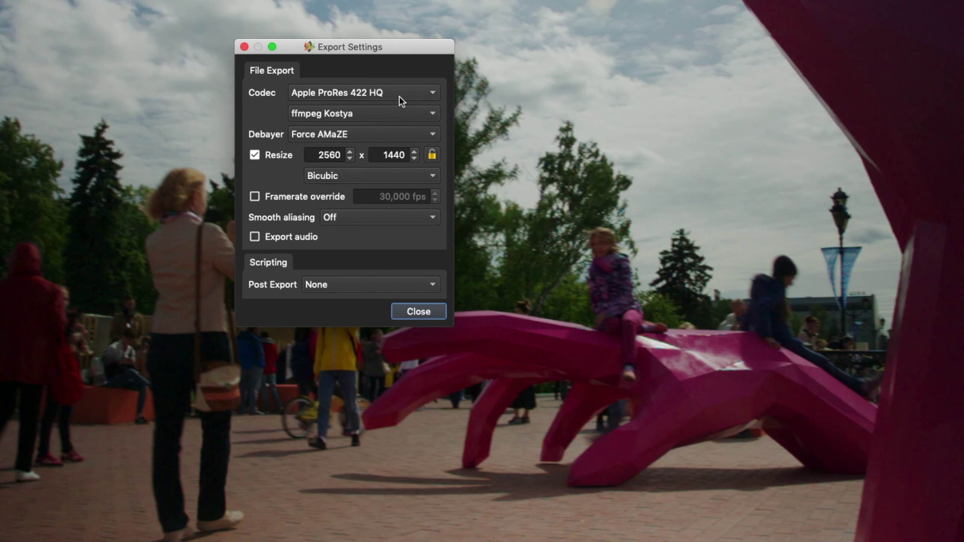
left_click(412, 94)
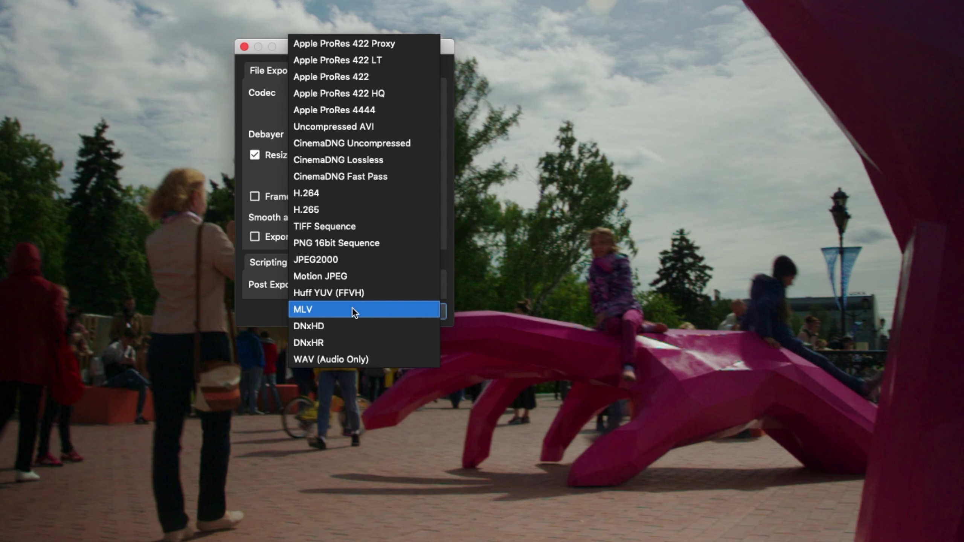
left_click(284, 49)
left_click(397, 114)
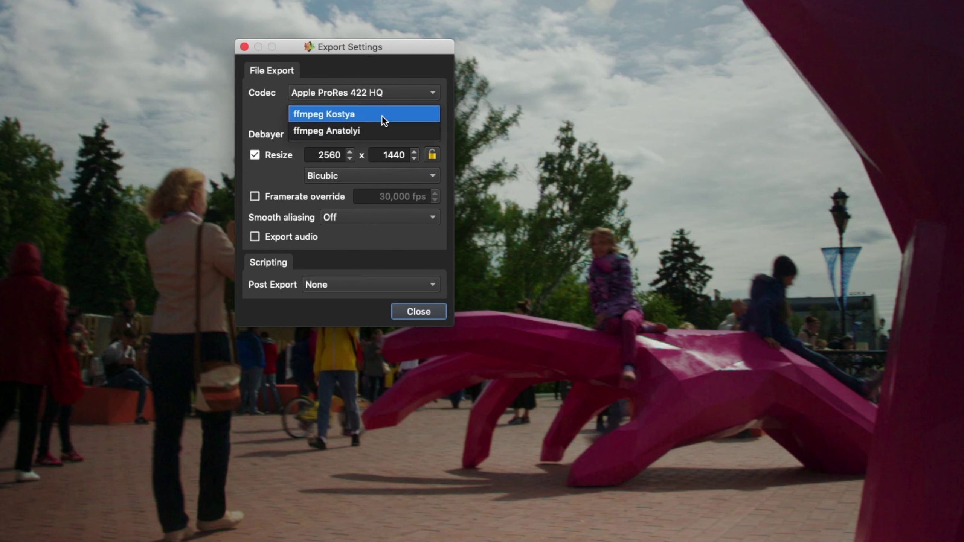
left_click(383, 116)
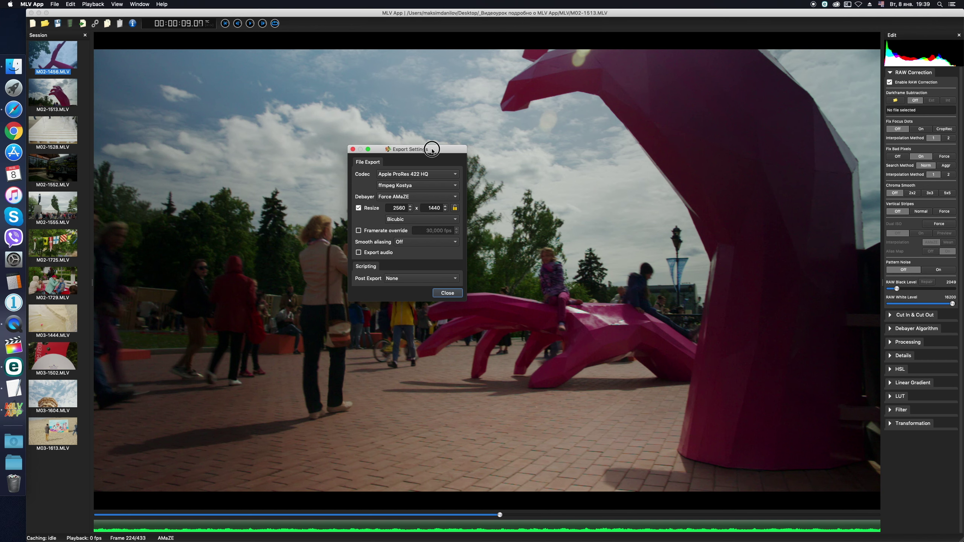
left_click_drag(430, 147, 532, 125)
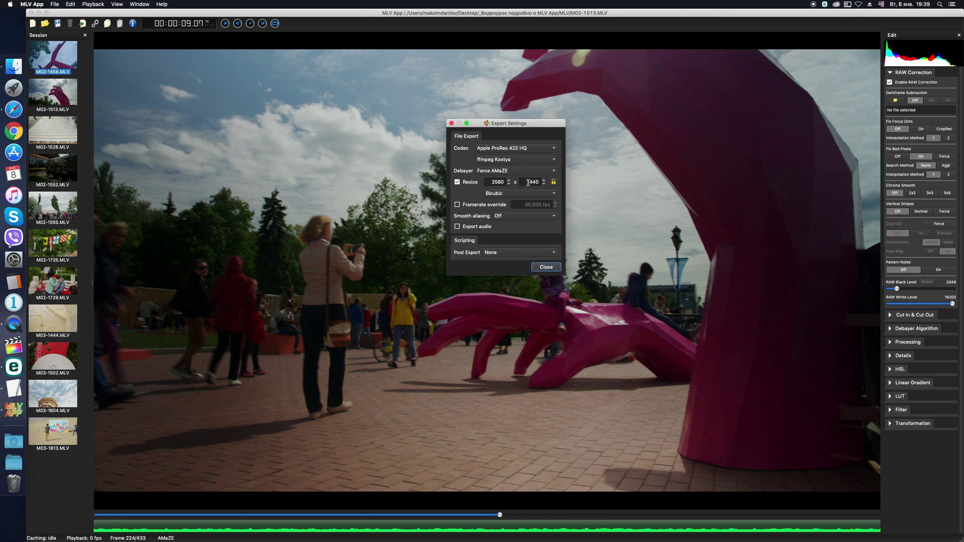
Step: Force AMaZE debayering and resize exports to 2560 × 1440 using Bicubic scaling
left_click(521, 172)
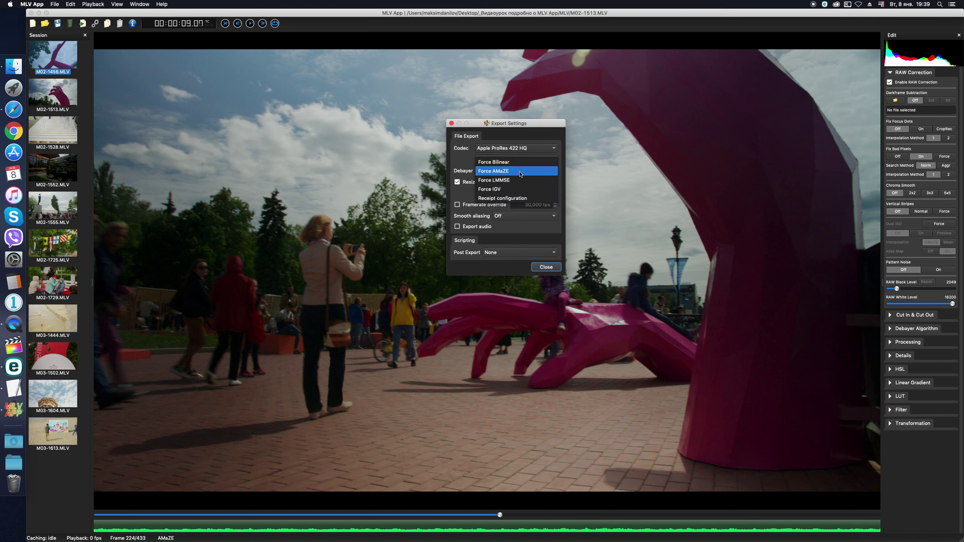
left_click(519, 171)
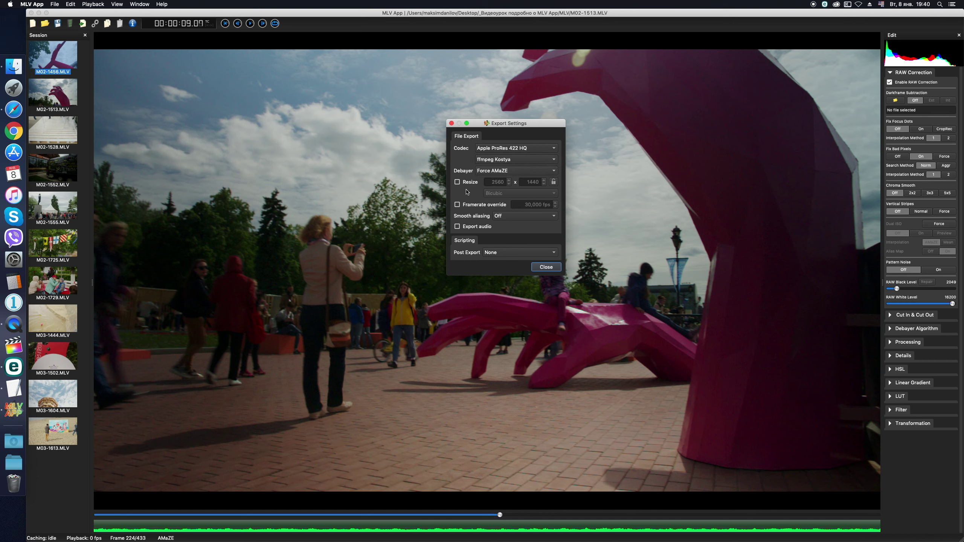
left_click(464, 183)
left_click(531, 193)
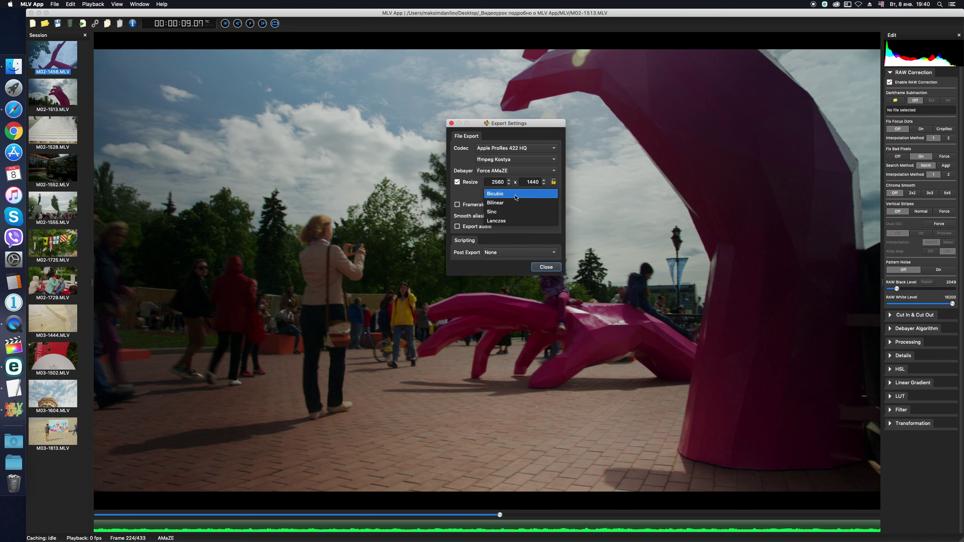
left_click(516, 195)
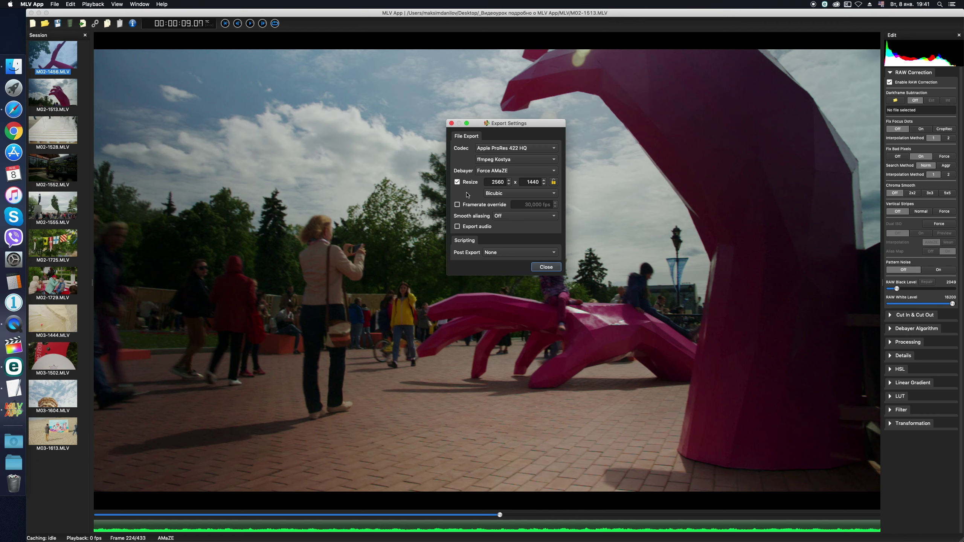
Step: Export M03-1613 with 3 pass + unsharp mask smoothing and dismiss the finished alert
left_click(527, 219)
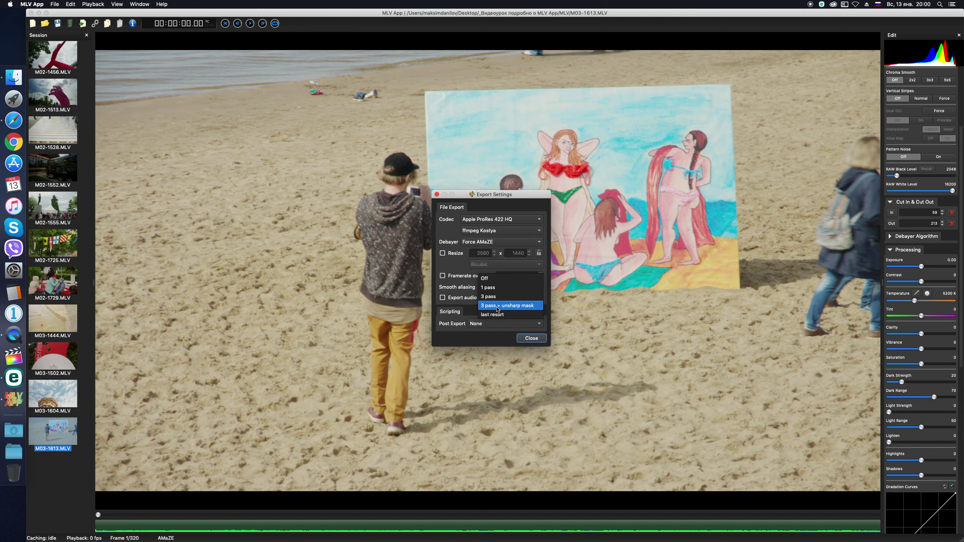
left_click(498, 306)
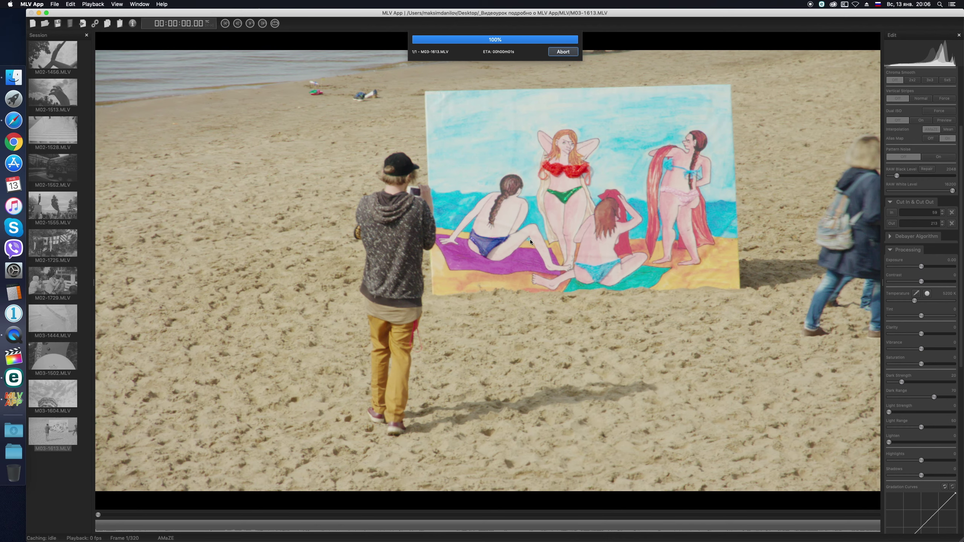
key("Return")
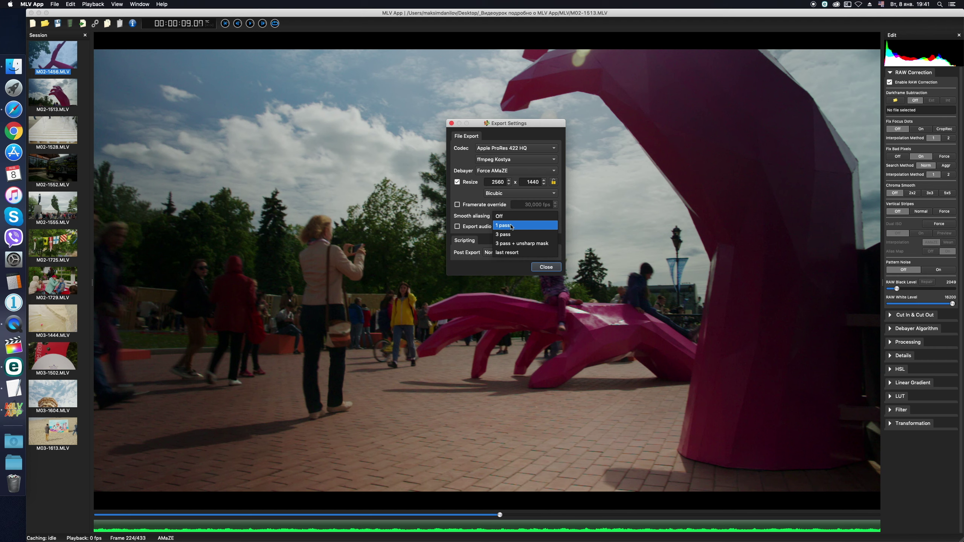
Step: Keep Smooth aliasing Off and Post Export None, close settings, and export M02-1513
left_click(505, 217)
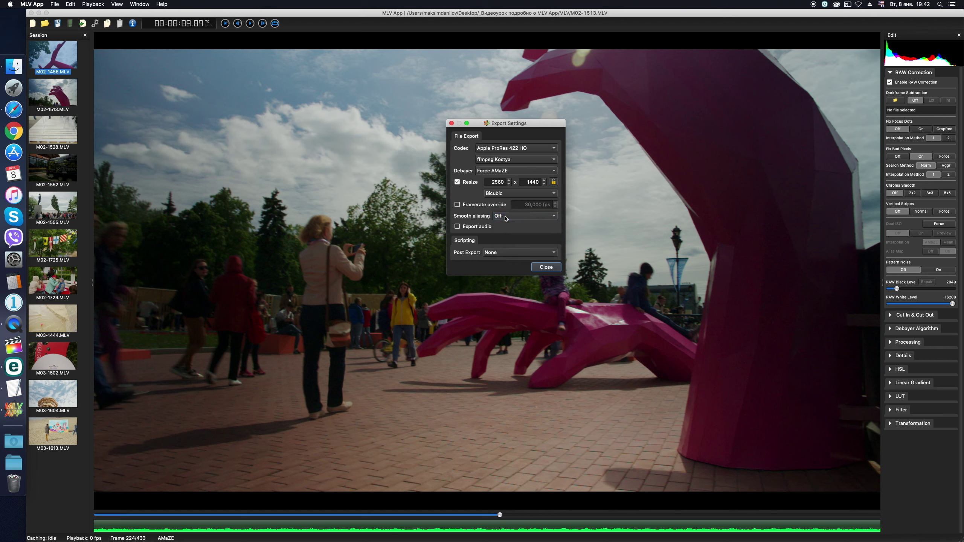
left_click(517, 253)
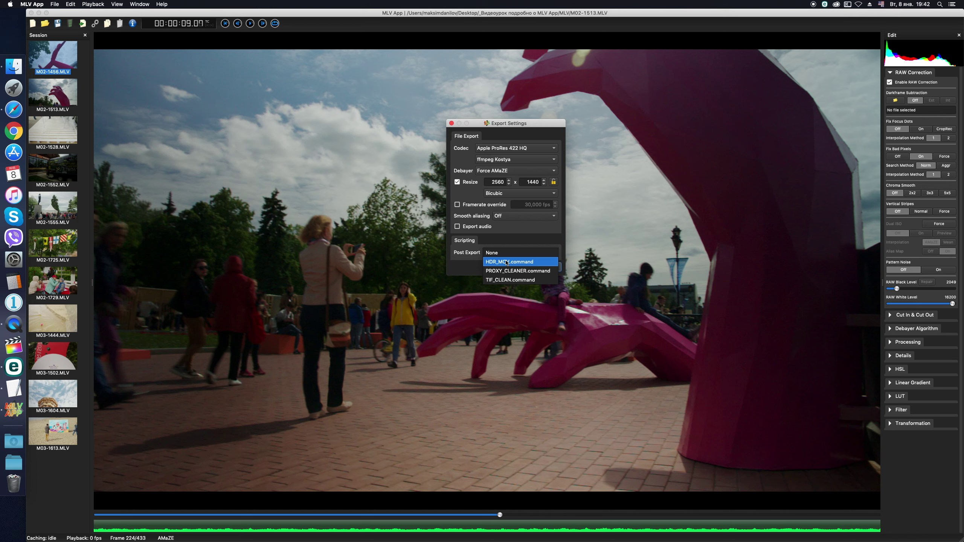
left_click(507, 263)
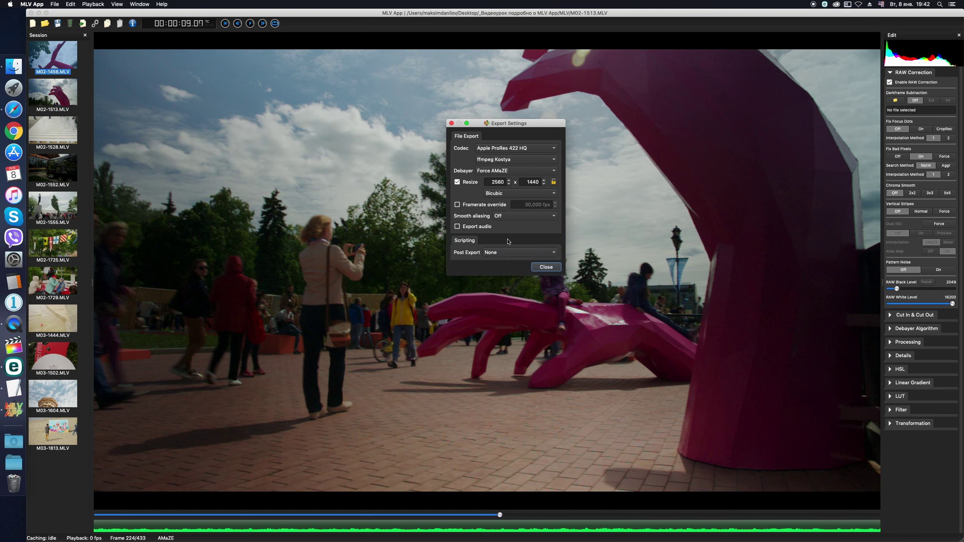
left_click(547, 267)
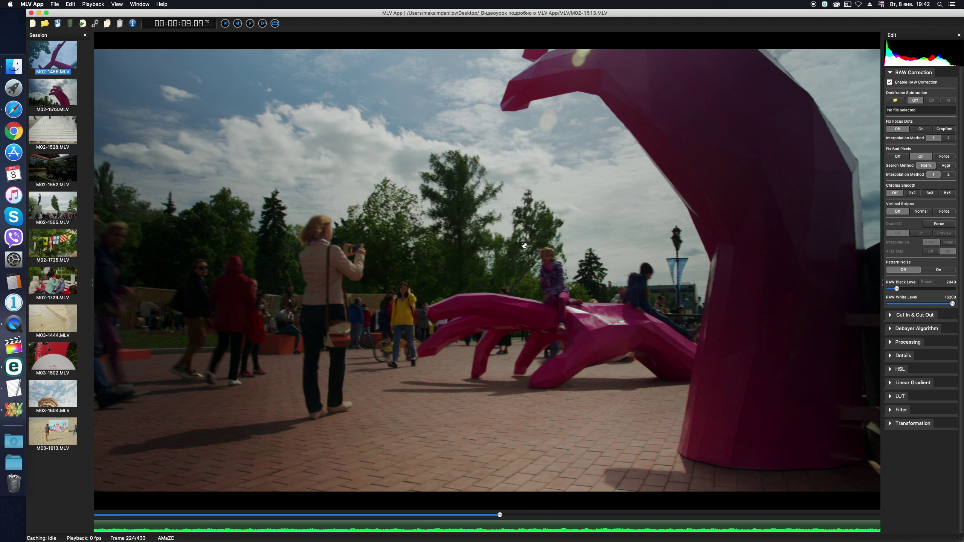
left_click(83, 24)
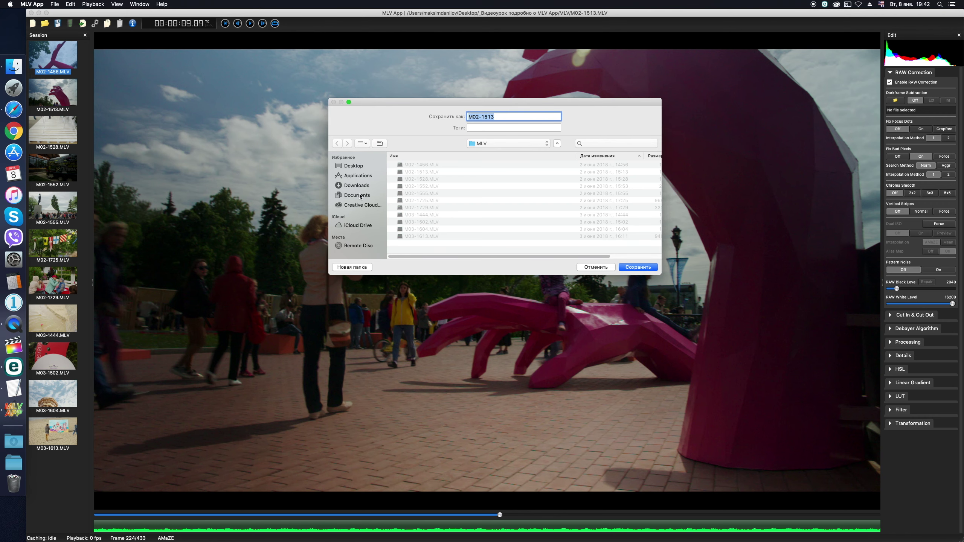
left_click(647, 268)
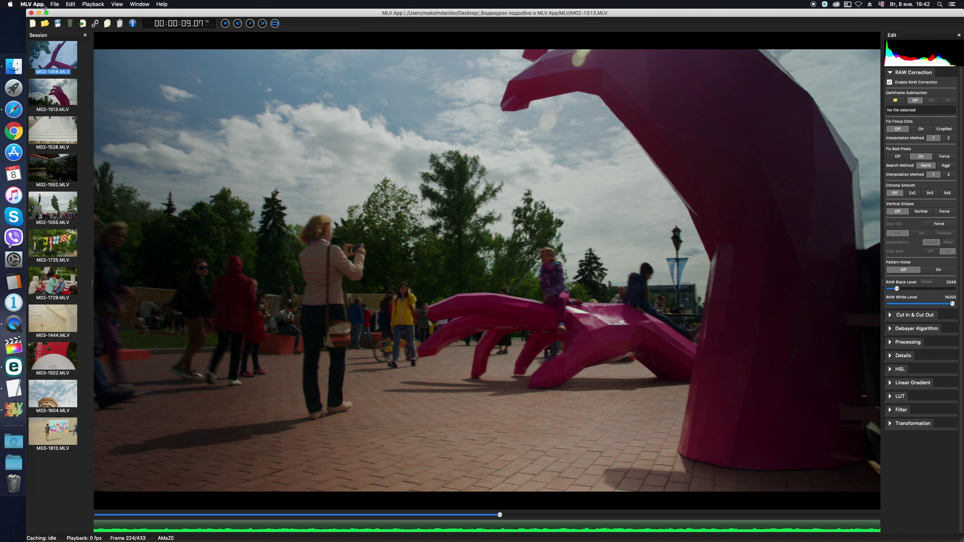
Step: Play the inflatable figure clip M02-1456, then bring up the MlRawViewer forum thread
left_click(54, 5)
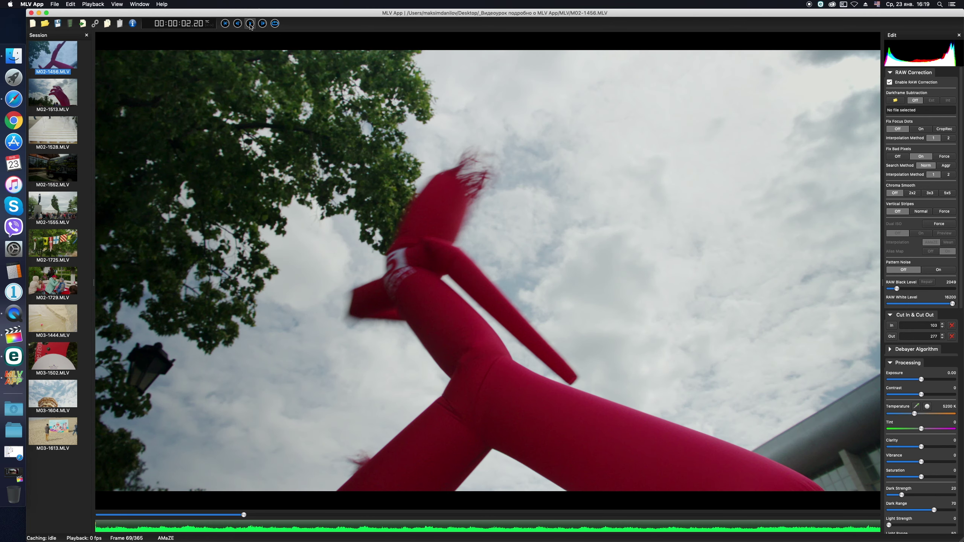
left_click(250, 25)
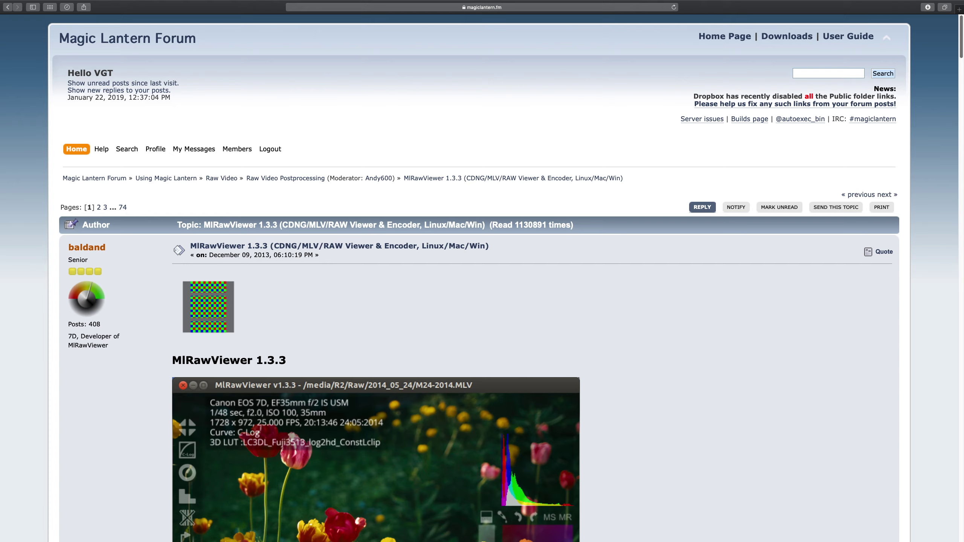
scroll(483, 278, "down", 5)
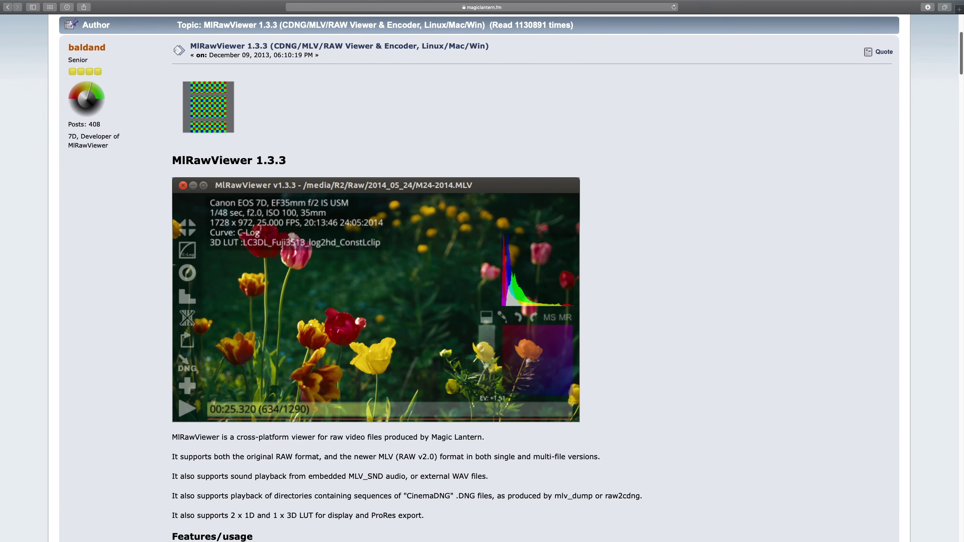
Step: Scroll the MlRawViewer forum topic down to its features list and back up
scroll(482, 277, "down", 6)
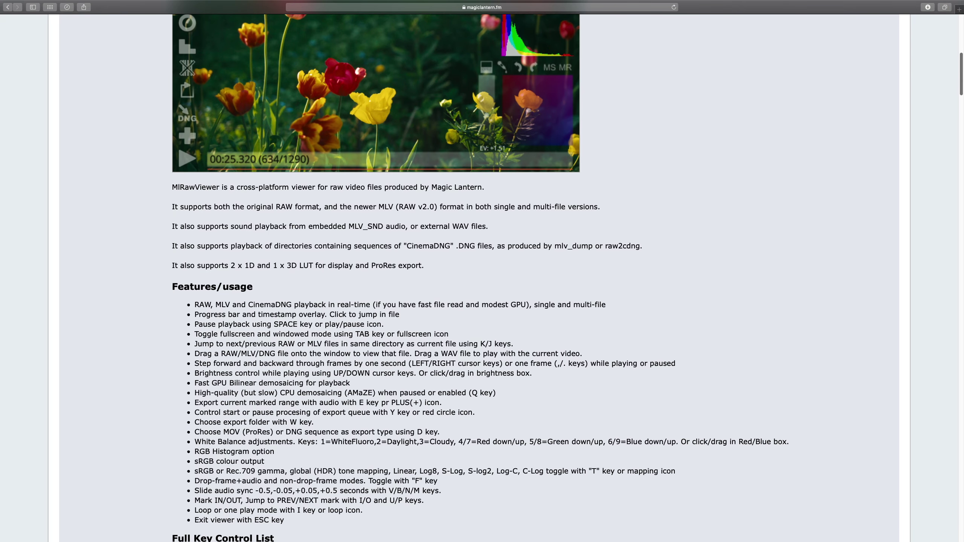
scroll(482, 278, "up", 7)
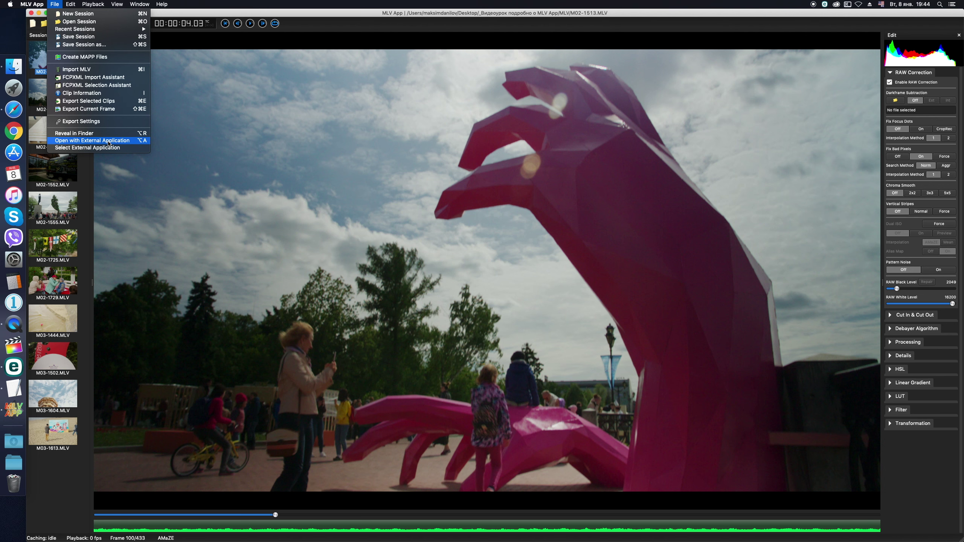
Step: Expand the Processing, Details and HSL sections of the edit panel
left_click(55, 5)
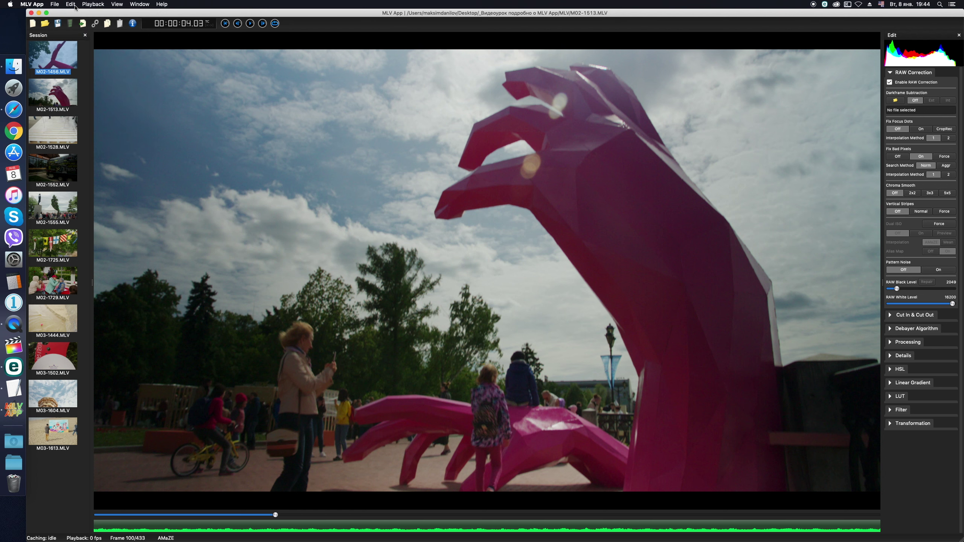
left_click(70, 4)
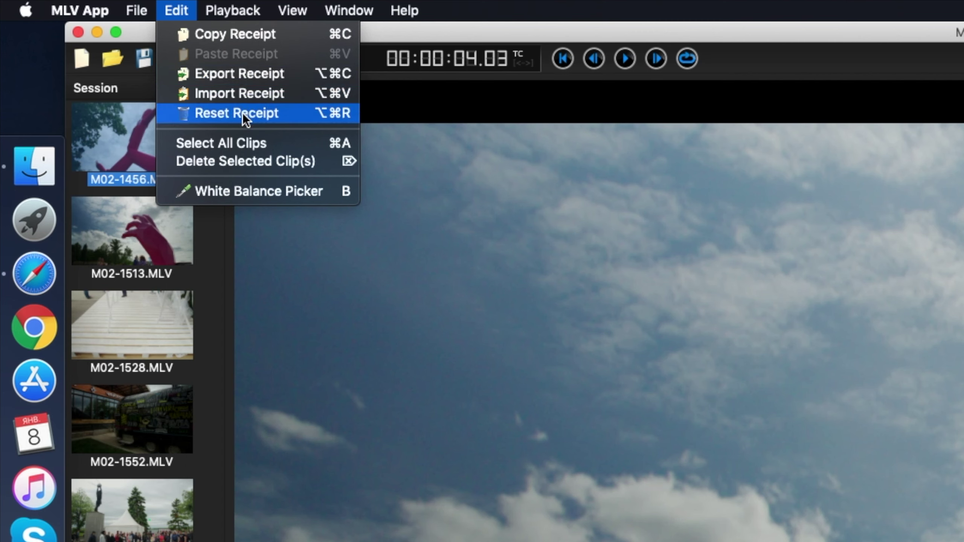
left_click(243, 113)
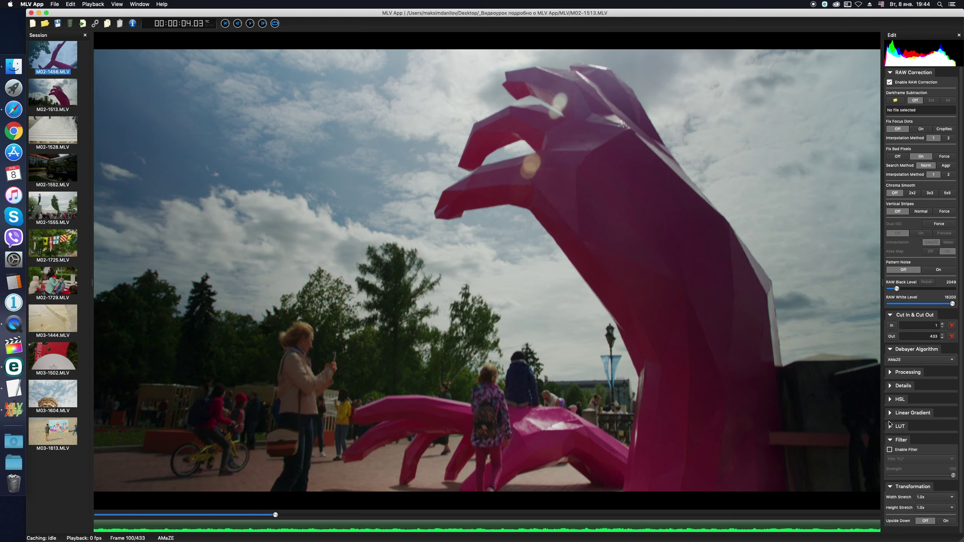
left_click(900, 400)
left_click(903, 385)
left_click(928, 372)
scroll(932, 372, "down", 6)
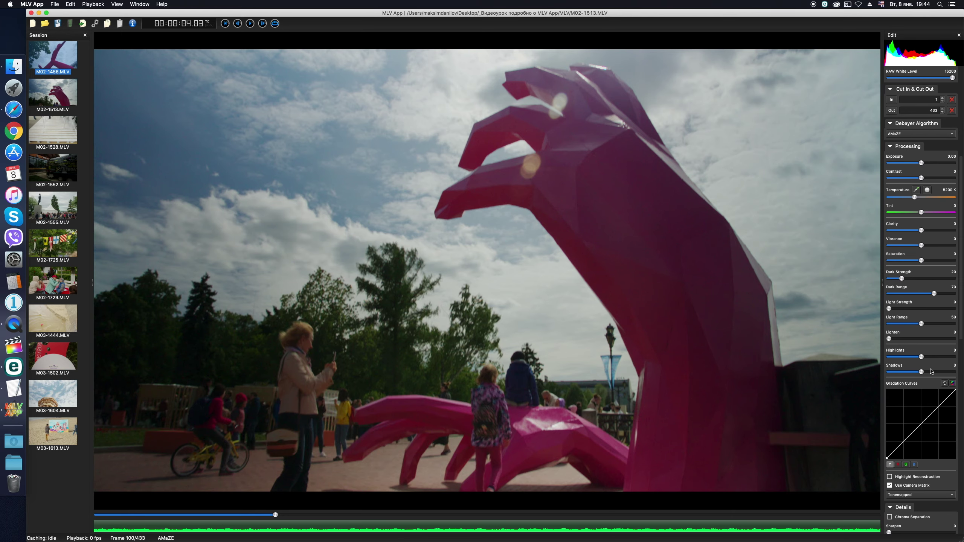
scroll(931, 372, "up", 10)
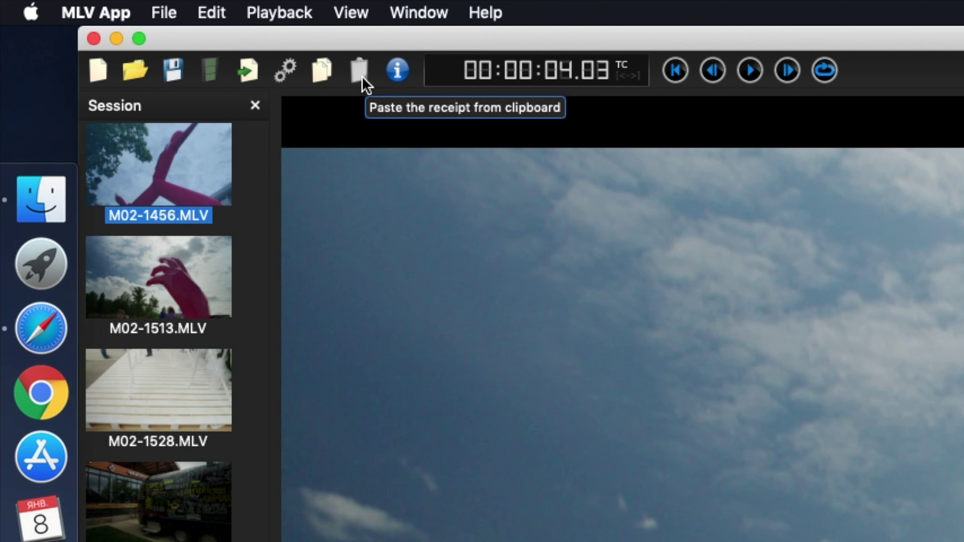
Step: Load the K_TONE Vintage_KODACHROME.cube LUT onto clip M02-1513
left_click(221, 15)
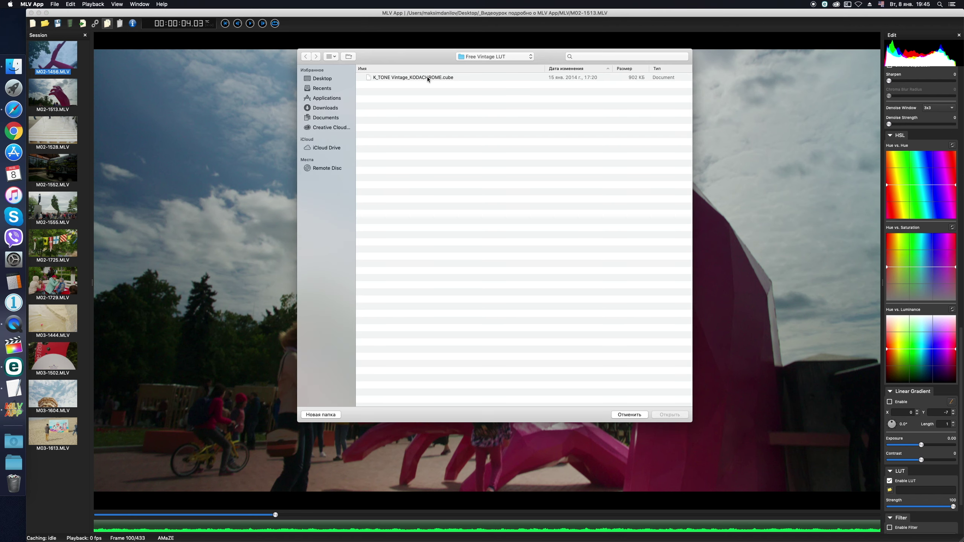
left_click(427, 77)
left_click(670, 414)
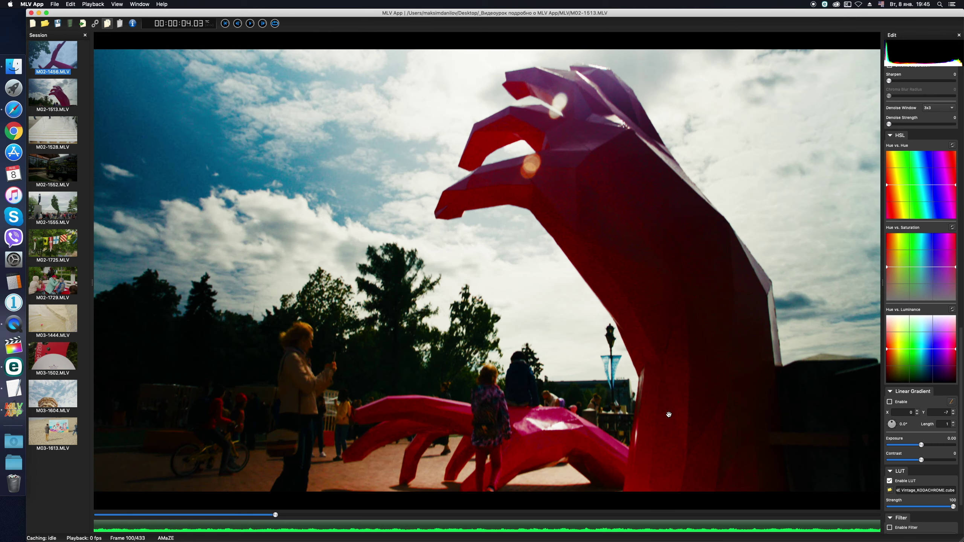
Step: Confirm the receipt mask and paste the grade onto every clip in the session
left_click(107, 24)
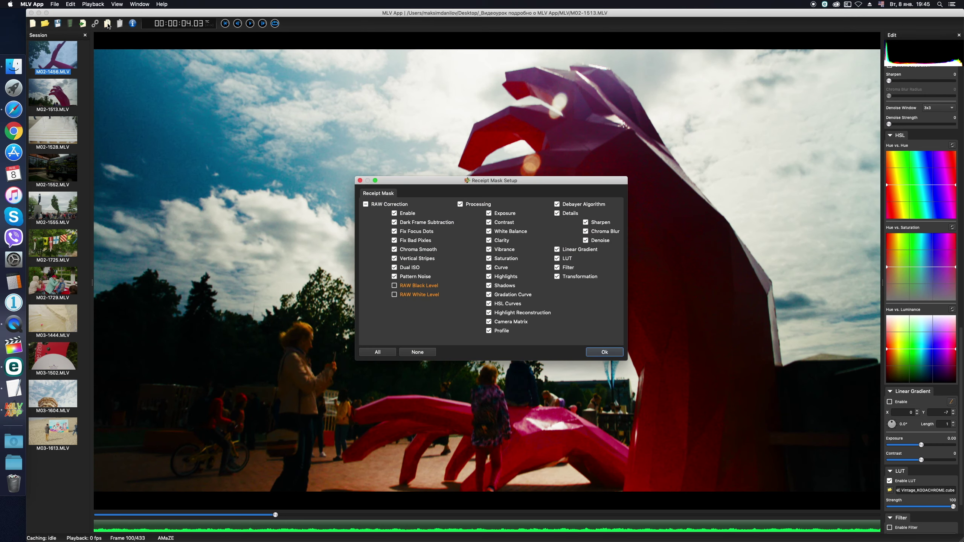
key("Return")
key("super+a")
key("super+shift+v")
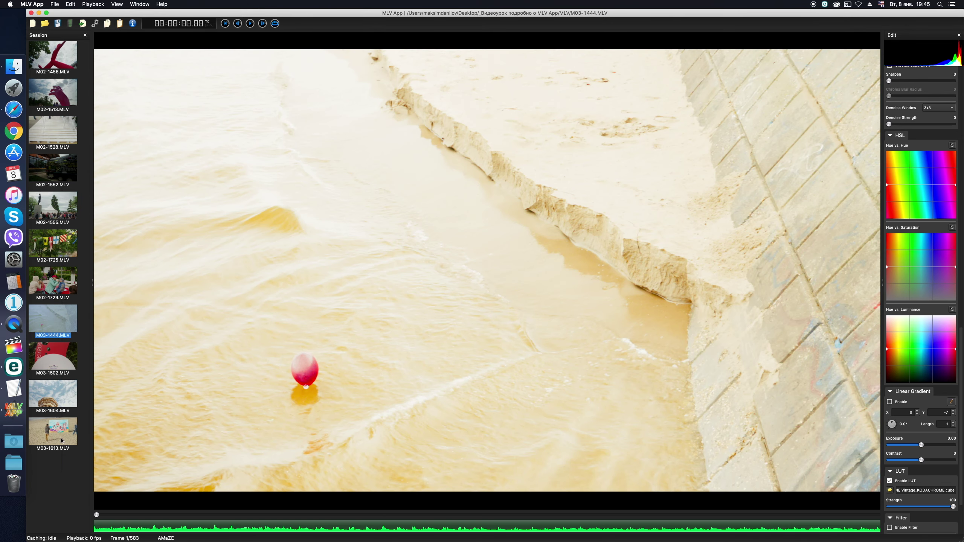
Step: Select all session clips and use Reset Receipt to remove their grading
left_click(61, 434)
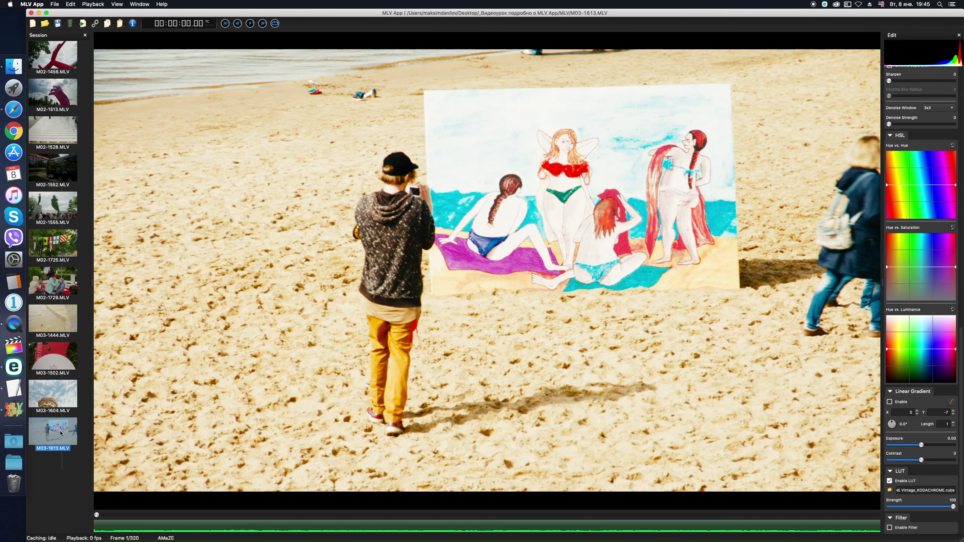
left_click_drag(67, 483, 51, 44)
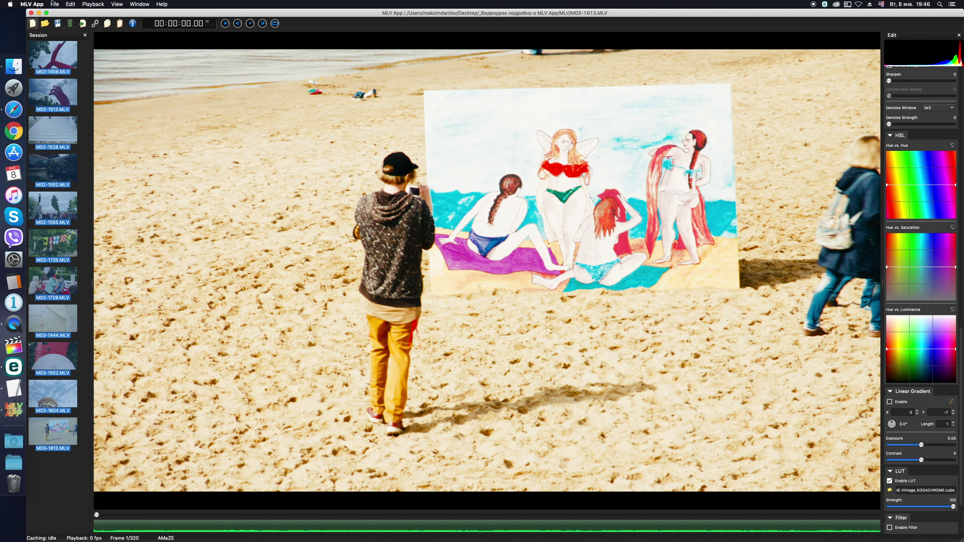
left_click(69, 4)
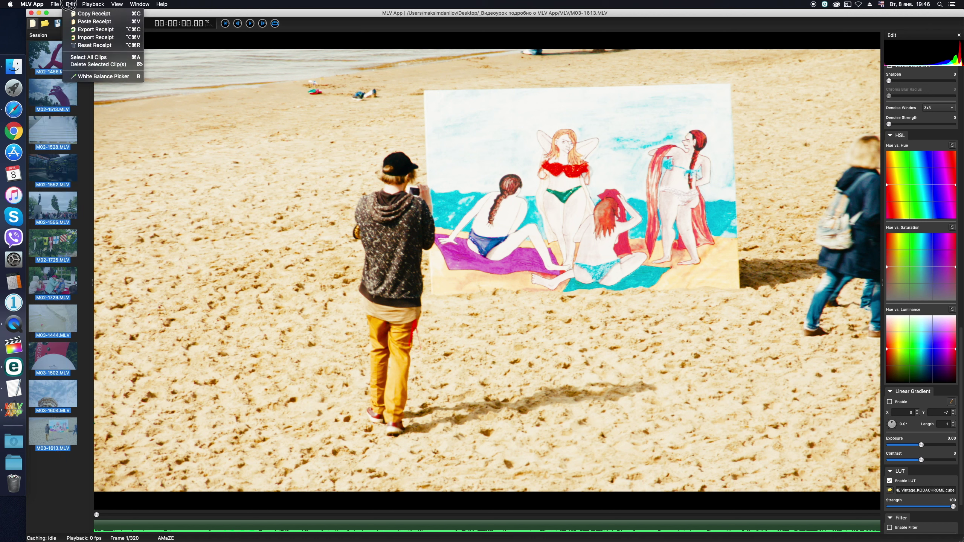
left_click(77, 45)
Step: Load the inflatable-figure clip M02-1456 into the viewer
left_click(45, 57)
left_click(71, 4)
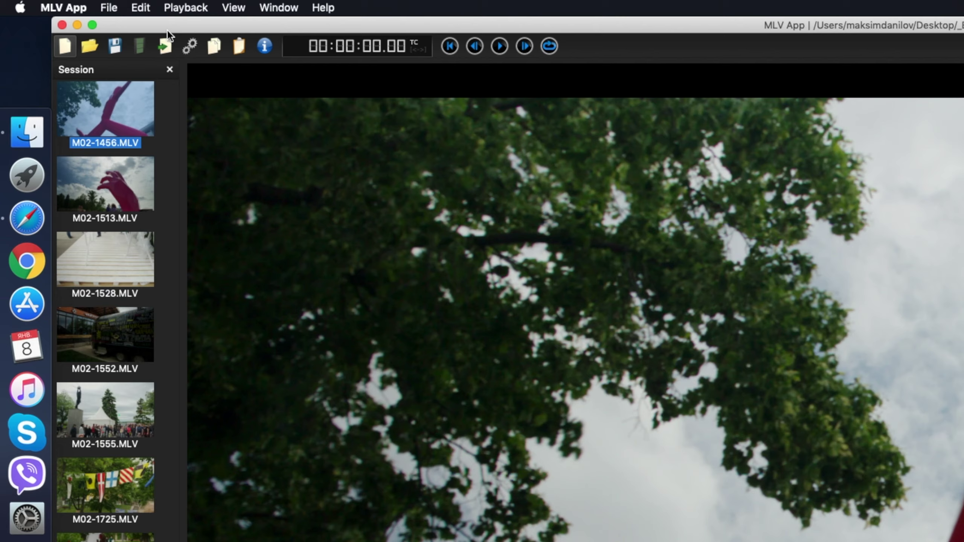
left_click(89, 5)
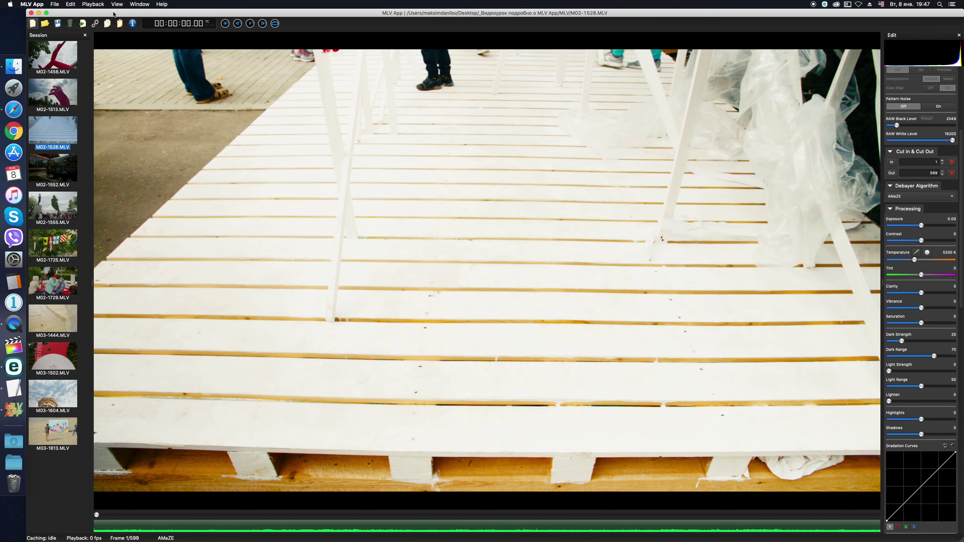
Step: Move to clip M02-1555, turn on Drop Frame Mode and start playback
key("Down")
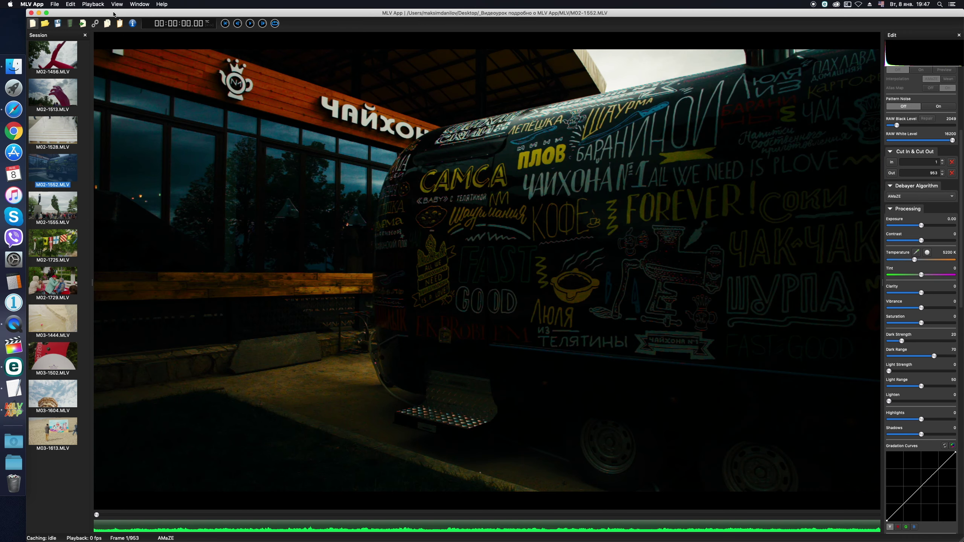
key("Down")
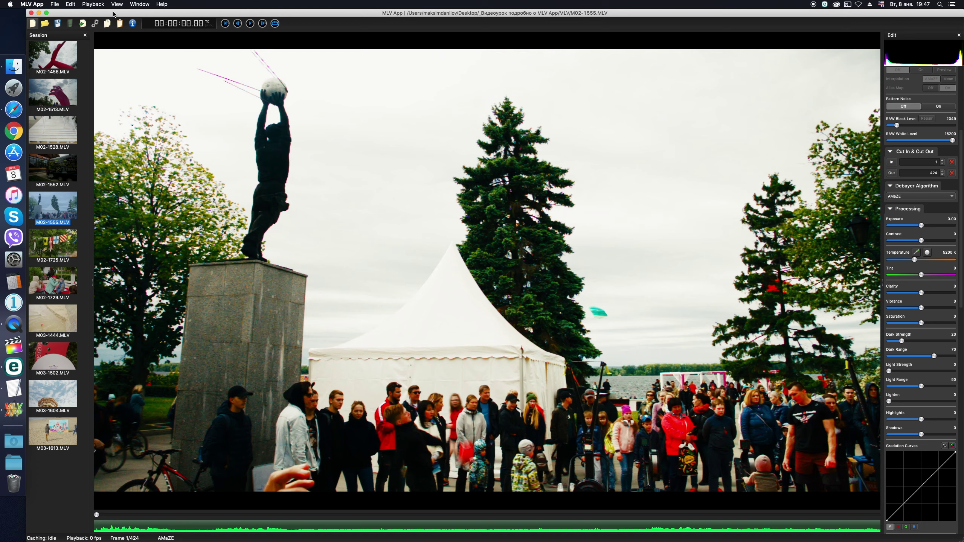
left_click(93, 4)
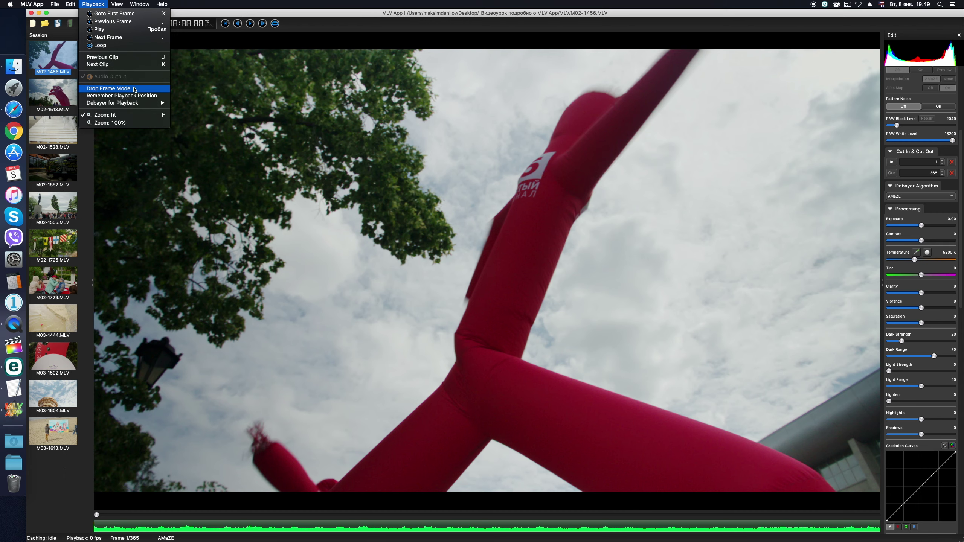
left_click(122, 89)
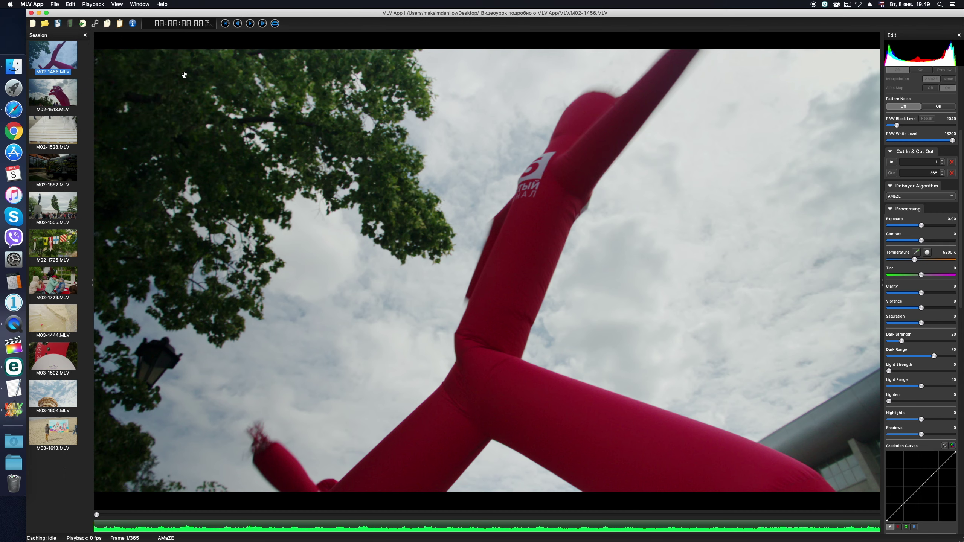
left_click(251, 23)
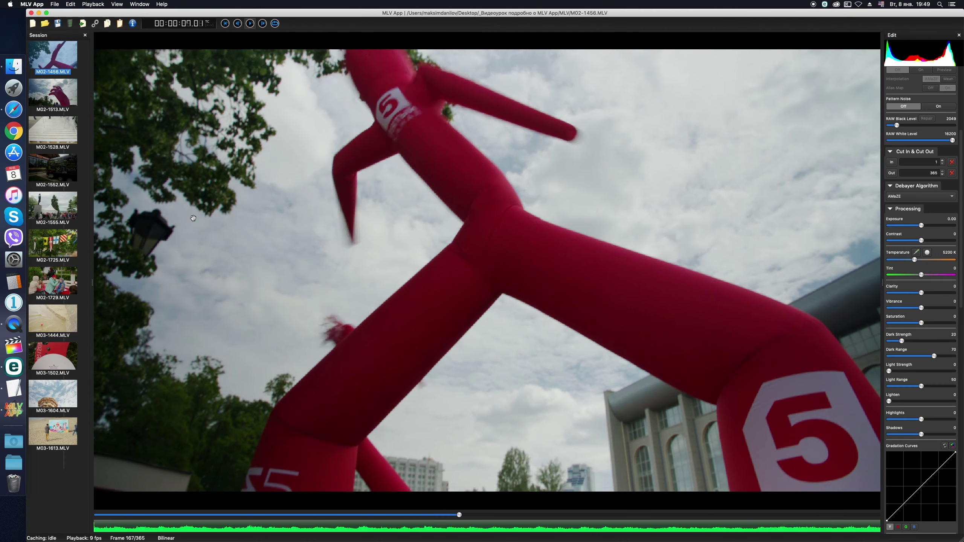
Step: Set playback debayering to Simple, then to Bilinear
left_click(94, 5)
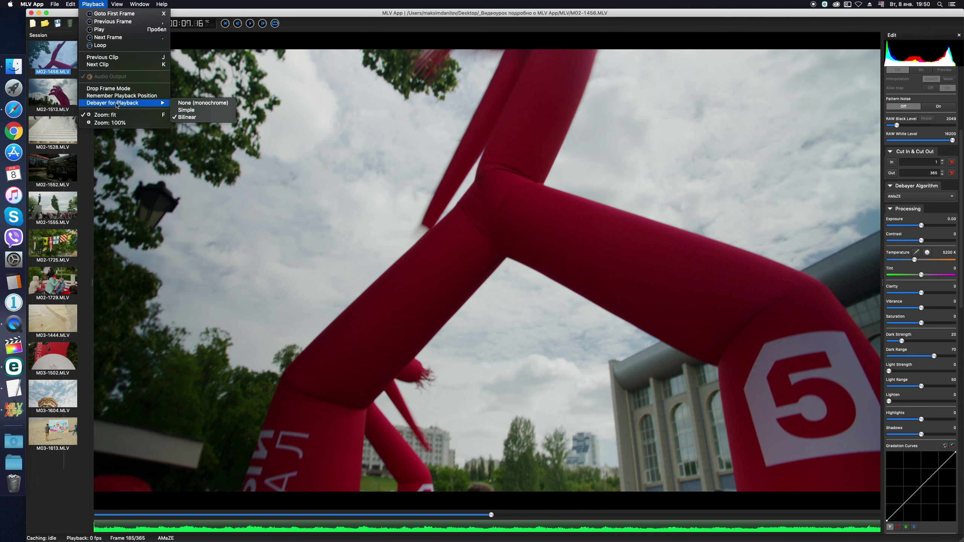
left_click(186, 109)
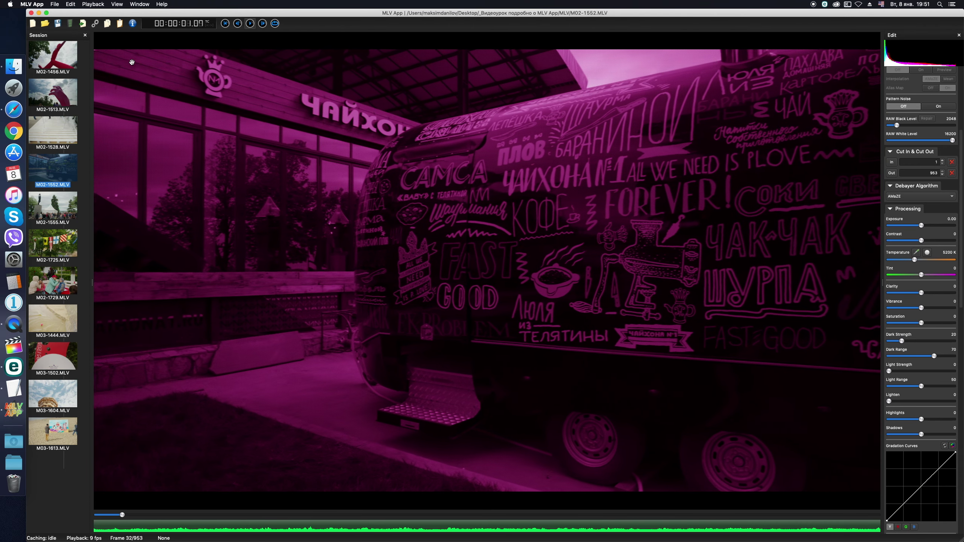
left_click(93, 4)
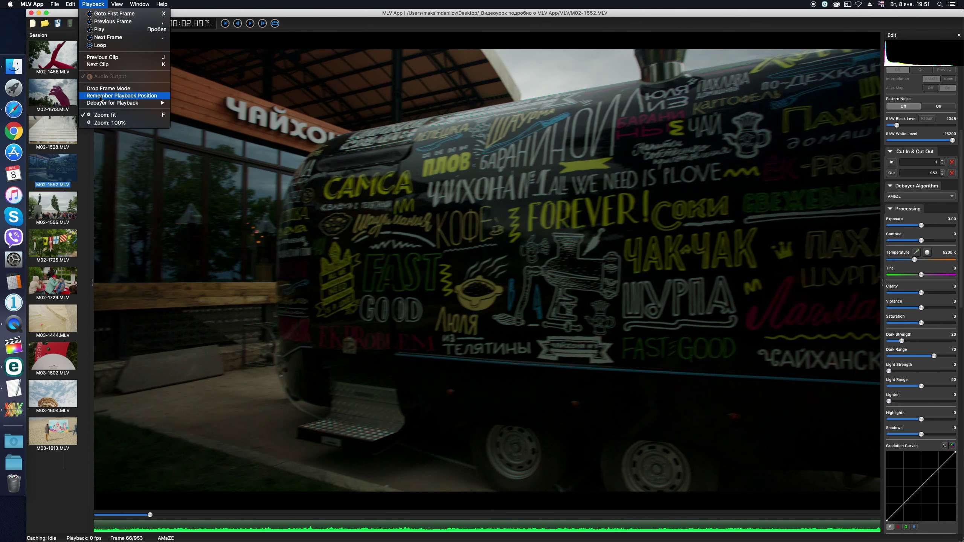
mouse_move(125, 103)
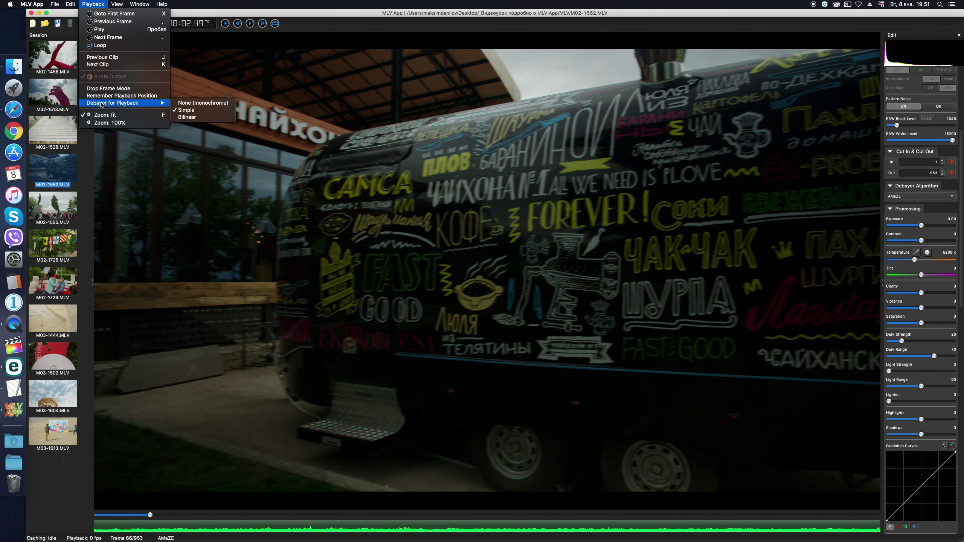
left_click(187, 117)
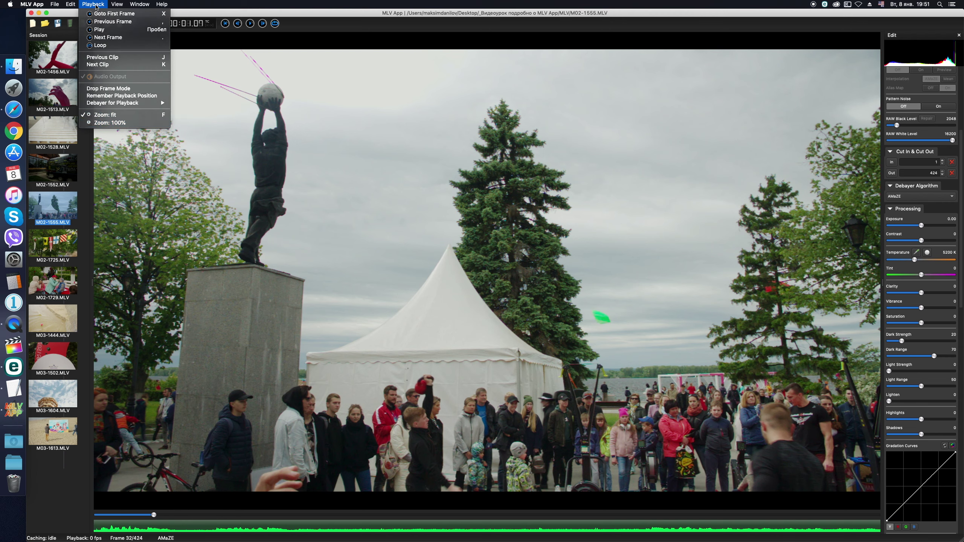
Step: Switch the viewer zoom to fit, then to 100%
left_click(383, 189)
right_click(377, 185)
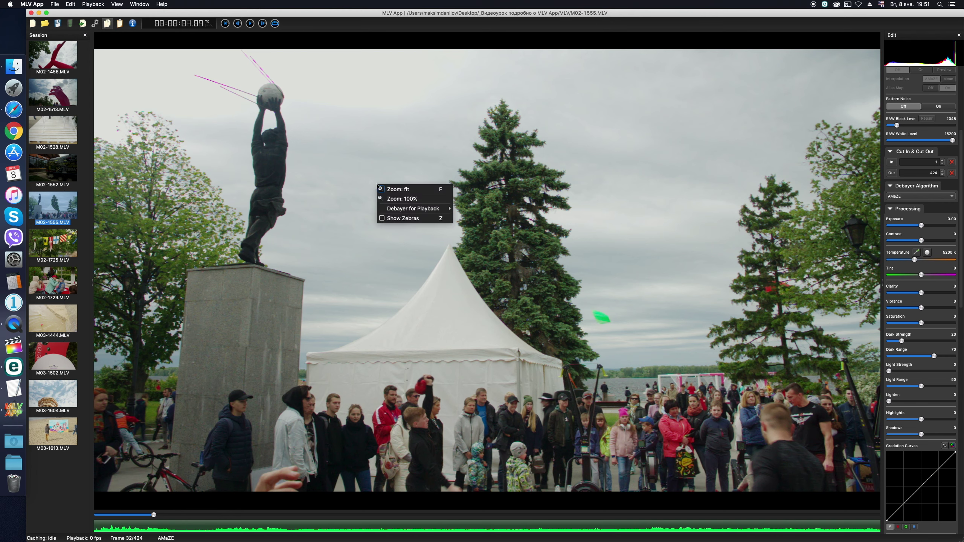
left_click(392, 189)
right_click(393, 190)
left_click(414, 204)
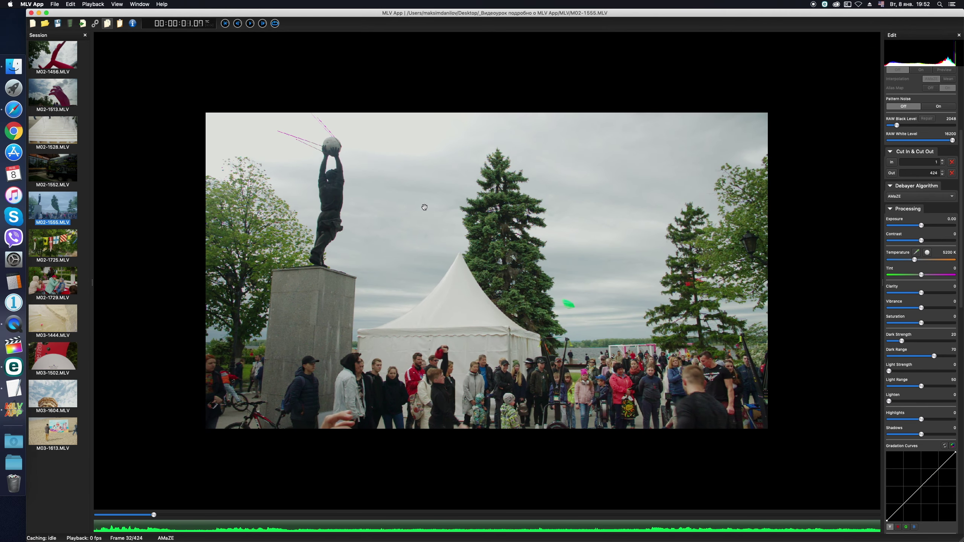
Step: Enable Show Zebras and raise Exposure to 4.00 to test the overlay
scroll(474, 245, "up", 10)
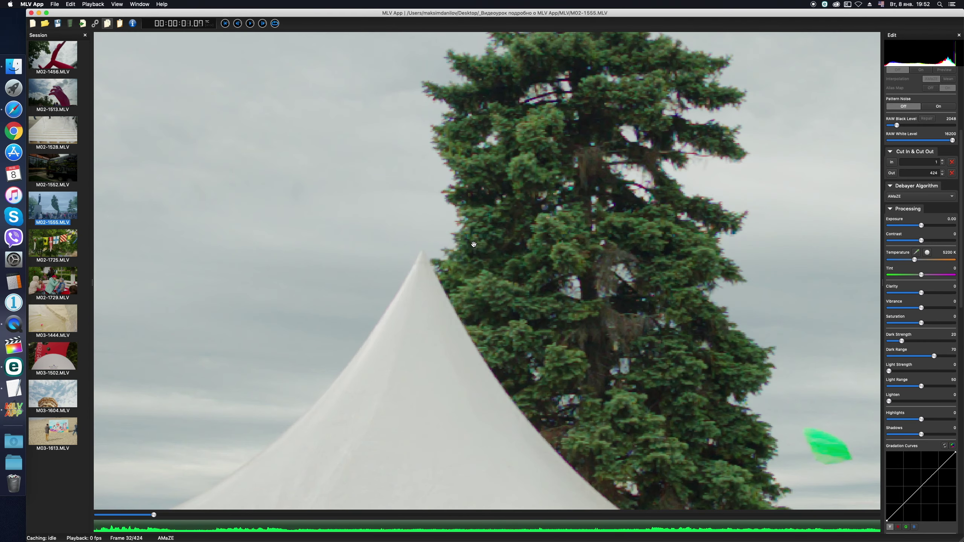
scroll(568, 223, "down", 5)
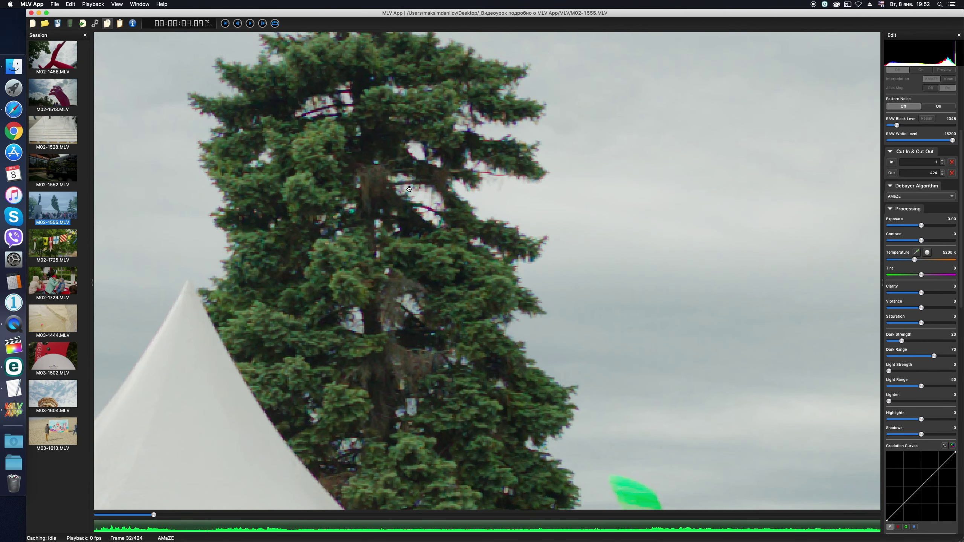
right_click(442, 247)
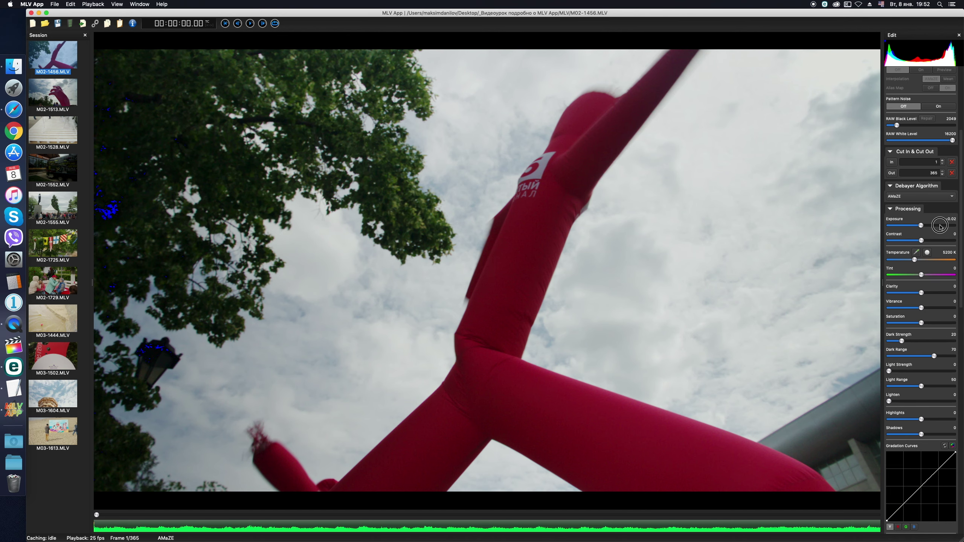
left_click_drag(941, 226, 955, 226)
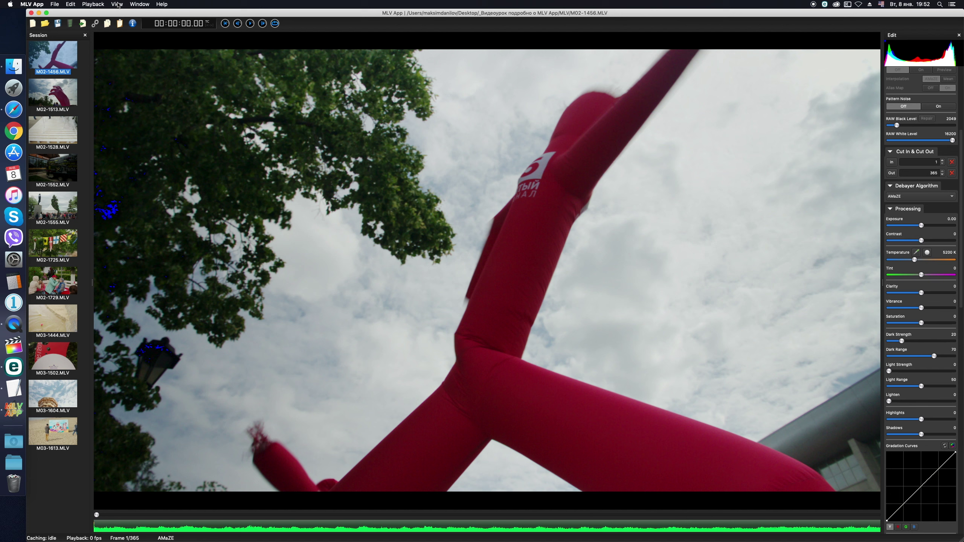
Step: Open the View menu to browse the interface options
left_click(117, 4)
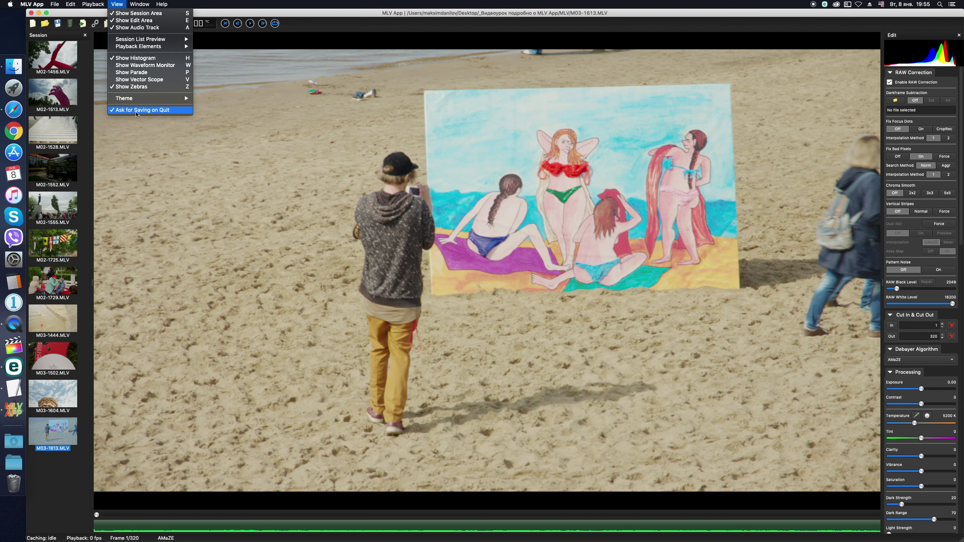
Step: Open the MLV App help wiki and scroll through its contents
mouse_move(162, 5)
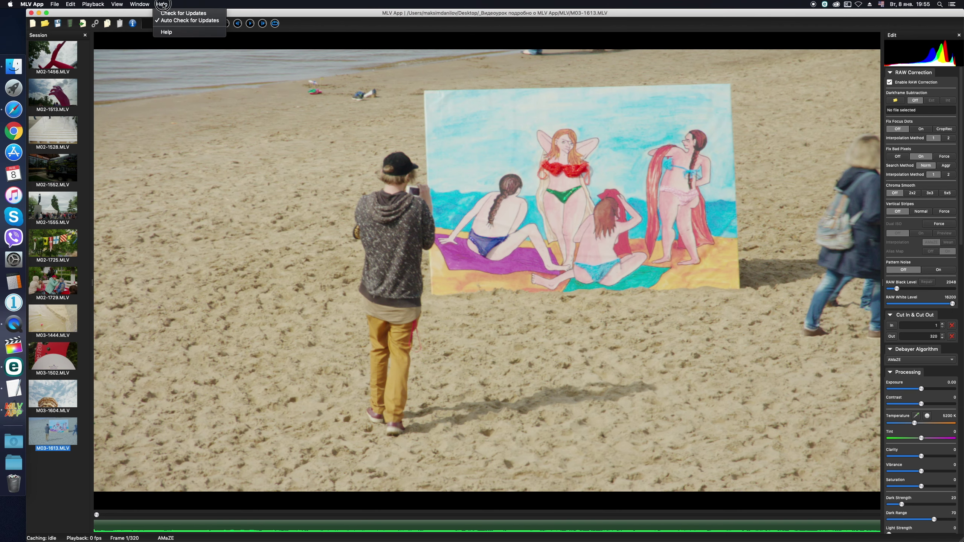
left_click(167, 32)
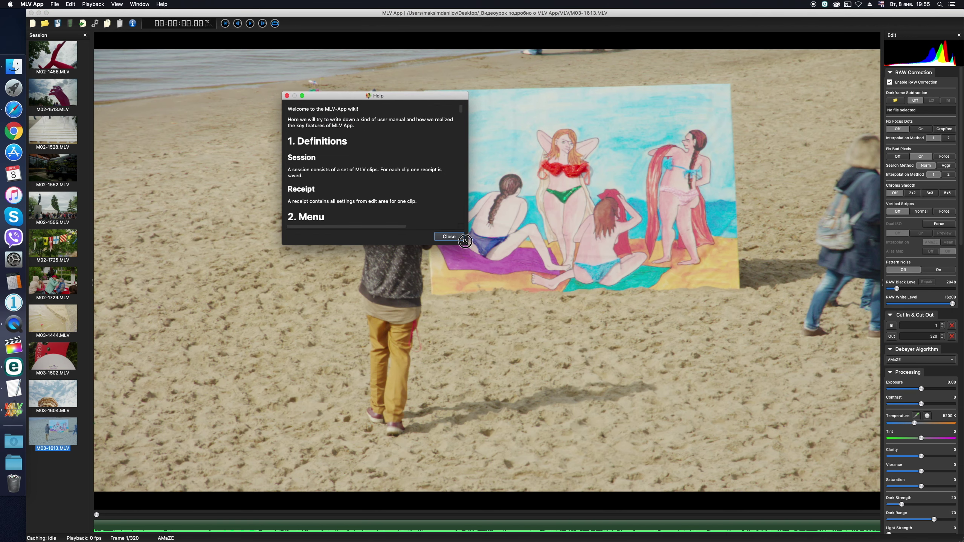
left_click_drag(466, 242, 751, 391)
scroll(617, 229, "down", 10)
scroll(617, 229, "up", 10)
scroll(604, 205, "up", 2)
scroll(587, 181, "down", 15)
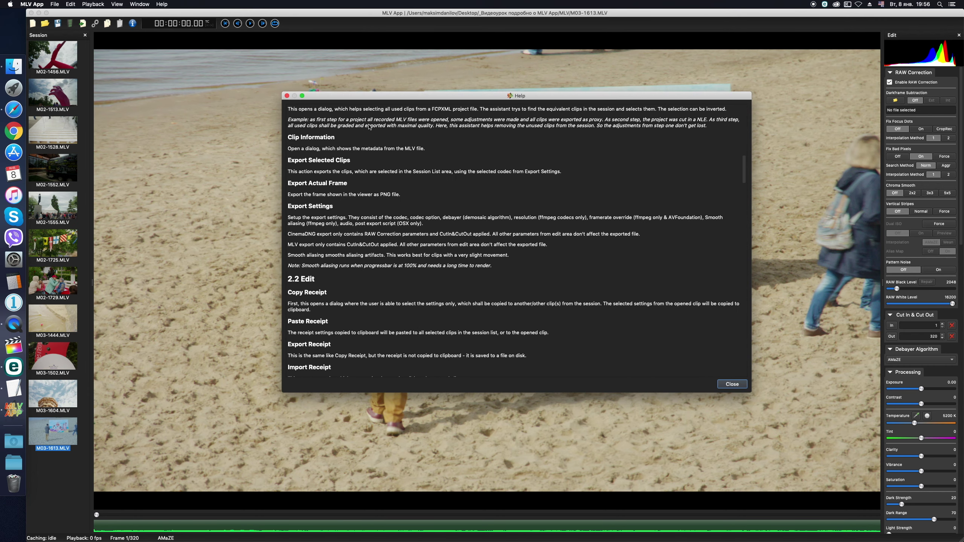
Step: Close the help window to return to the M03-1613 beach clip preview
left_click(287, 96)
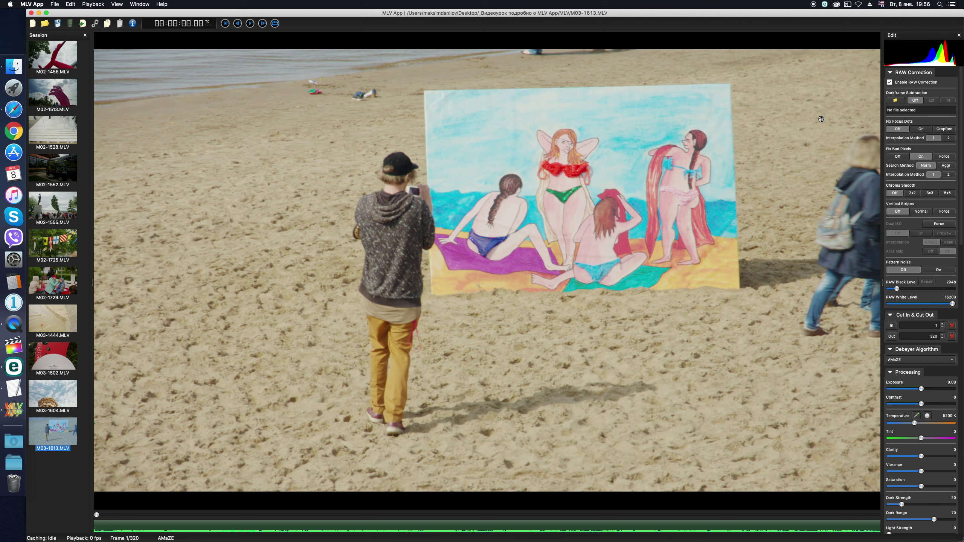
mouse_move(962, 81)
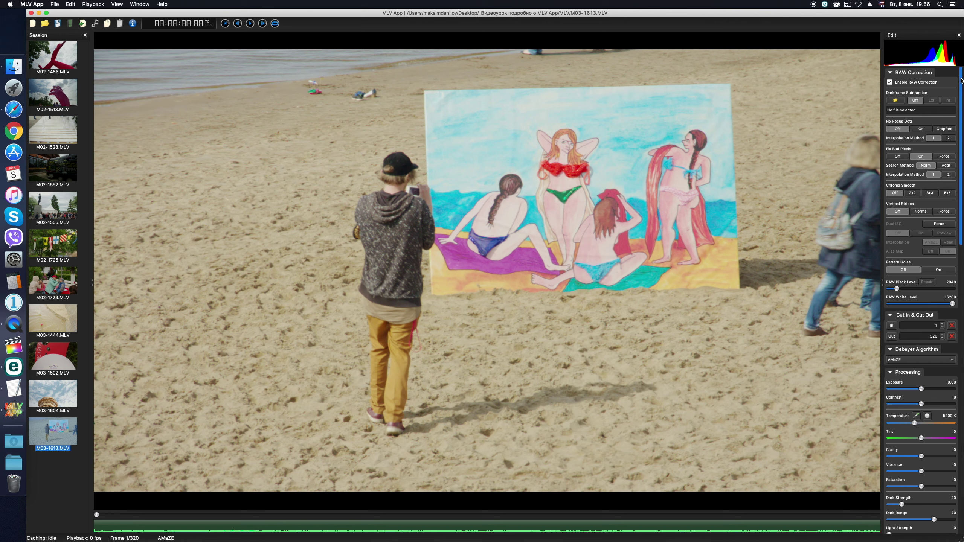
scroll(942, 114, "down", 2)
scroll(942, 114, "up", 2)
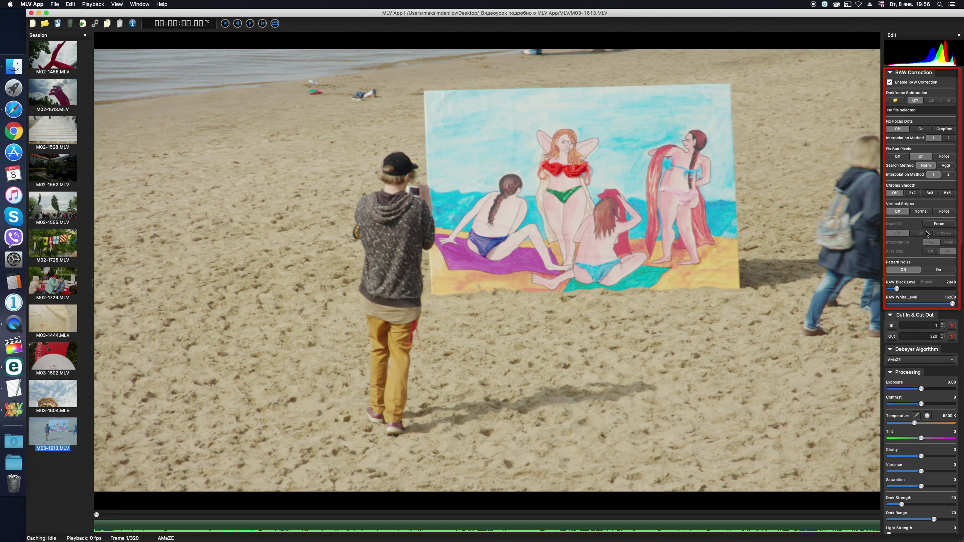
Step: Choose CinemaDNG Uncompressed as the export codec in Export Settings and close it
left_click(72, 25)
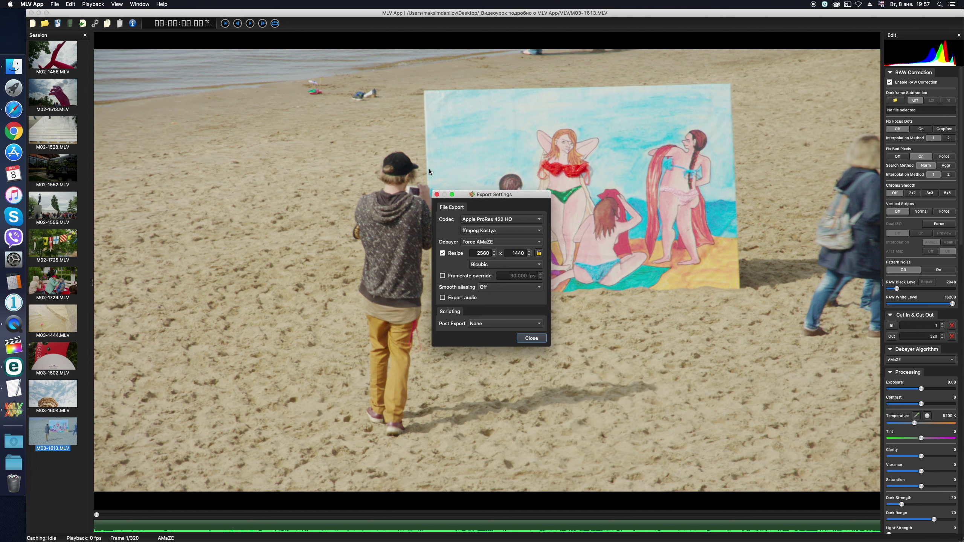
left_click(513, 224)
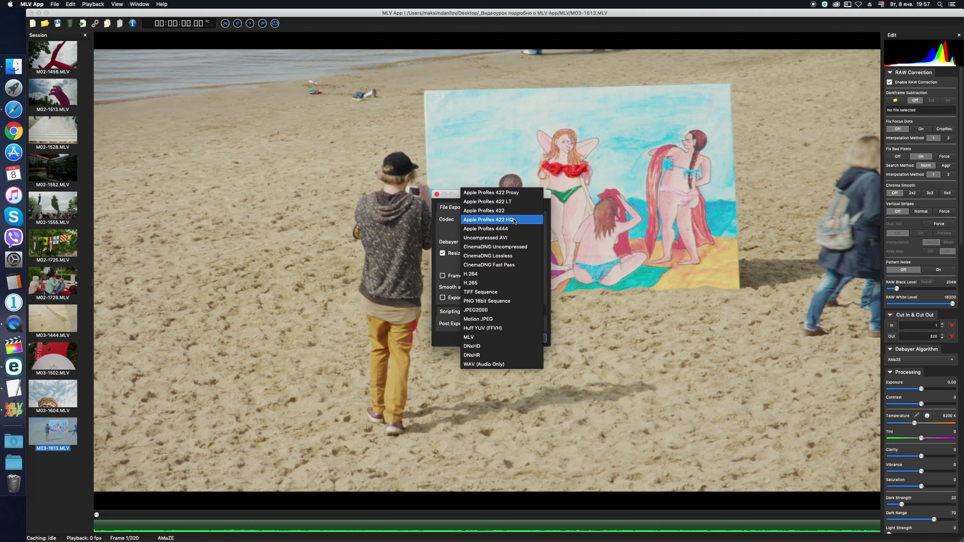
left_click(502, 248)
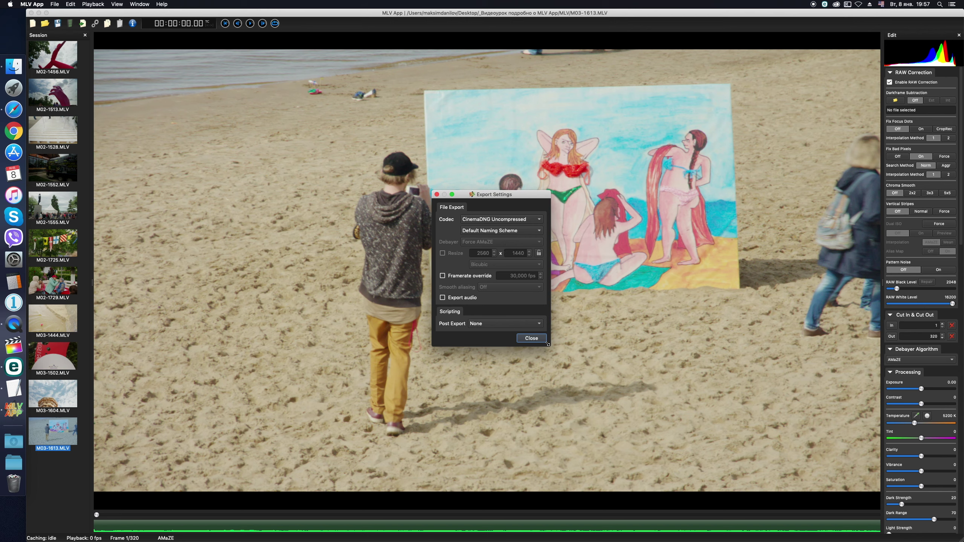
left_click(533, 340)
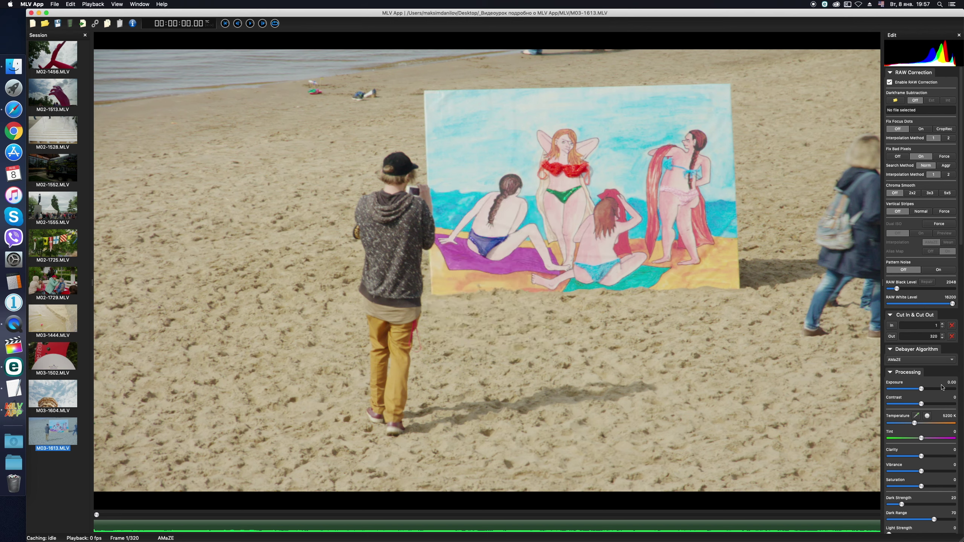
left_click_drag(962, 230, 963, 279)
scroll(944, 241, "up", 5)
left_click(133, 24)
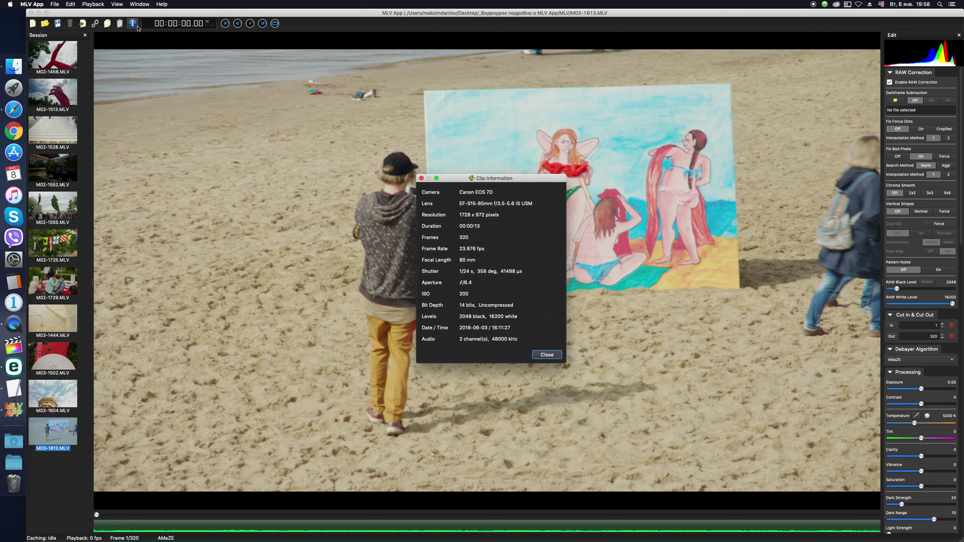
left_click(134, 24)
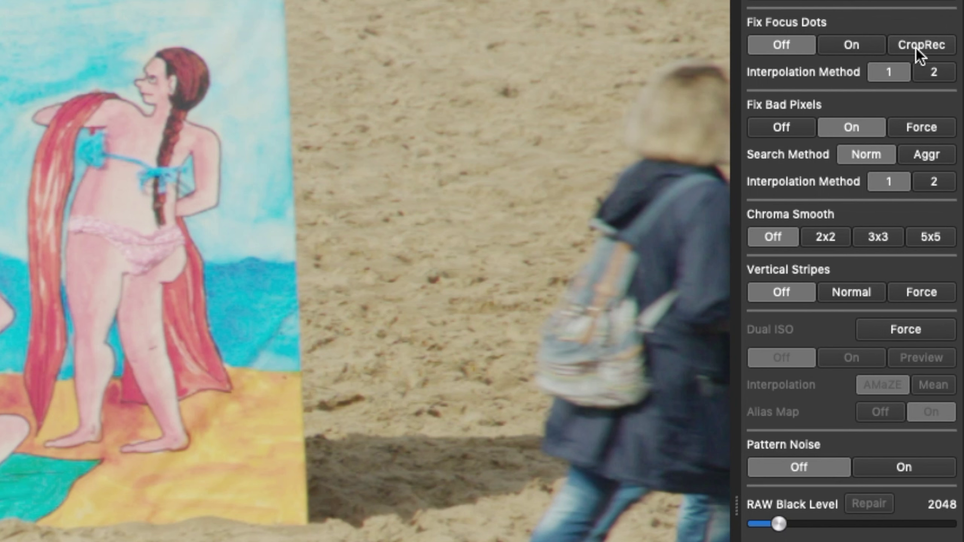
left_click(936, 75)
left_click(885, 74)
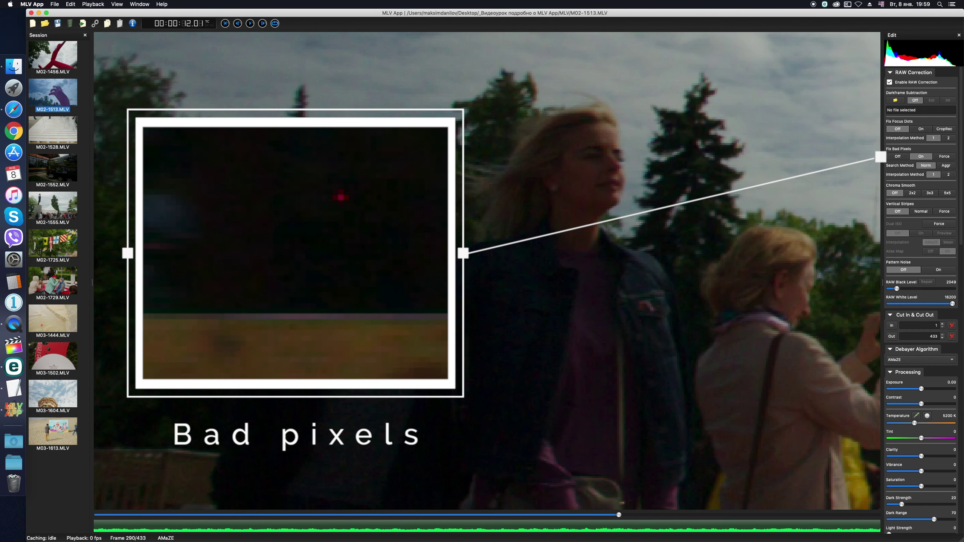
Step: Play the M02-1513 clip and toggle Fix Bad Pixels off and back on to compare
left_click(616, 515)
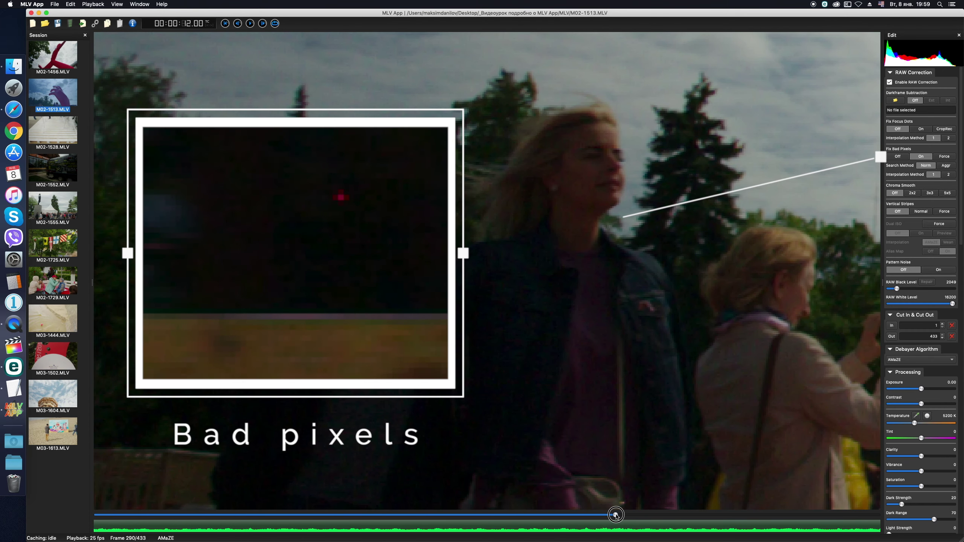
left_click(904, 157)
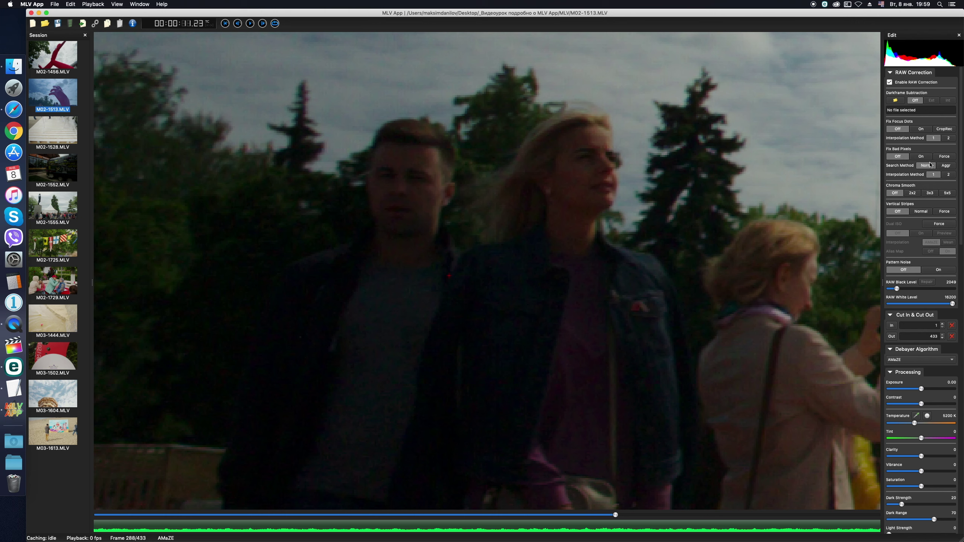
left_click(923, 157)
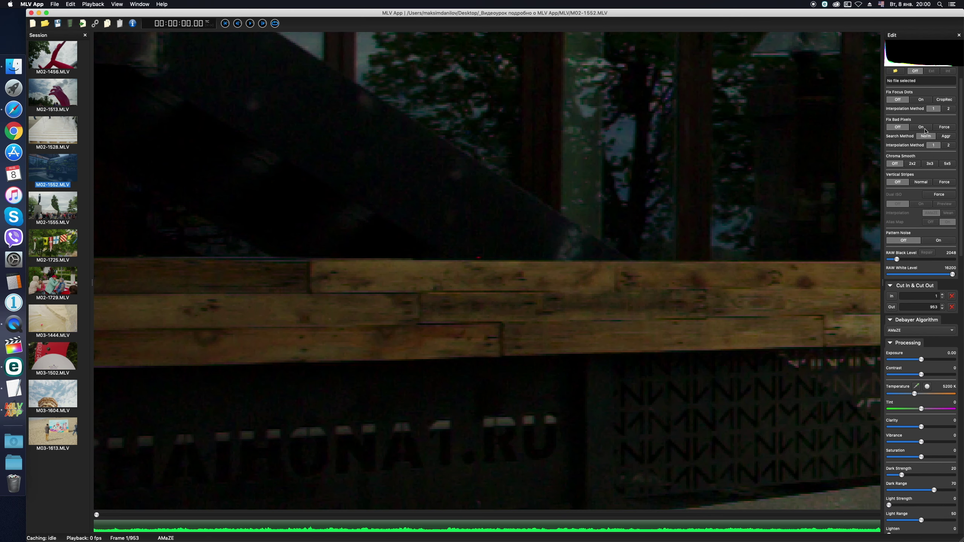
Step: On clip M02-1552, set Fix Bad Pixels to Force with the Aggressive search method
left_click(925, 130)
left_click(947, 129)
left_click(922, 128)
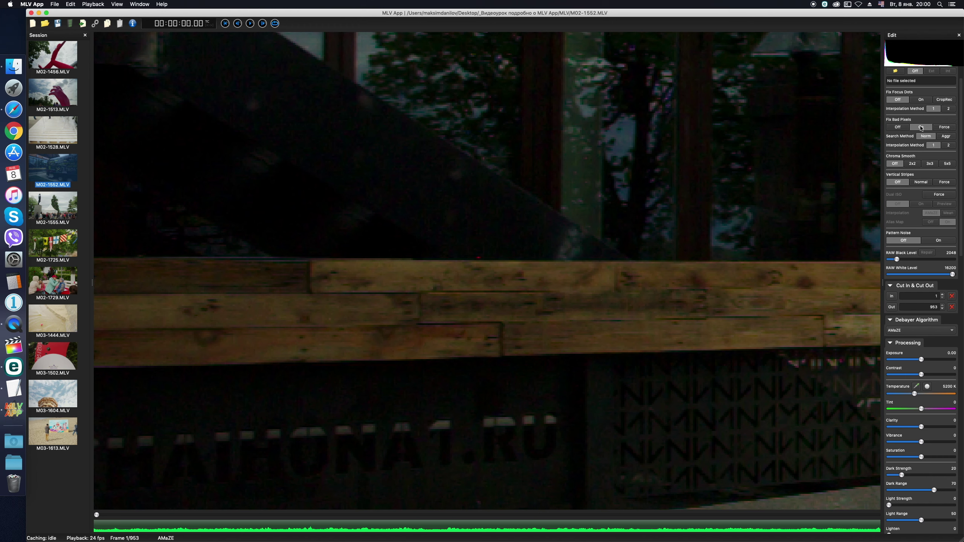
left_click(949, 130)
left_click(940, 138)
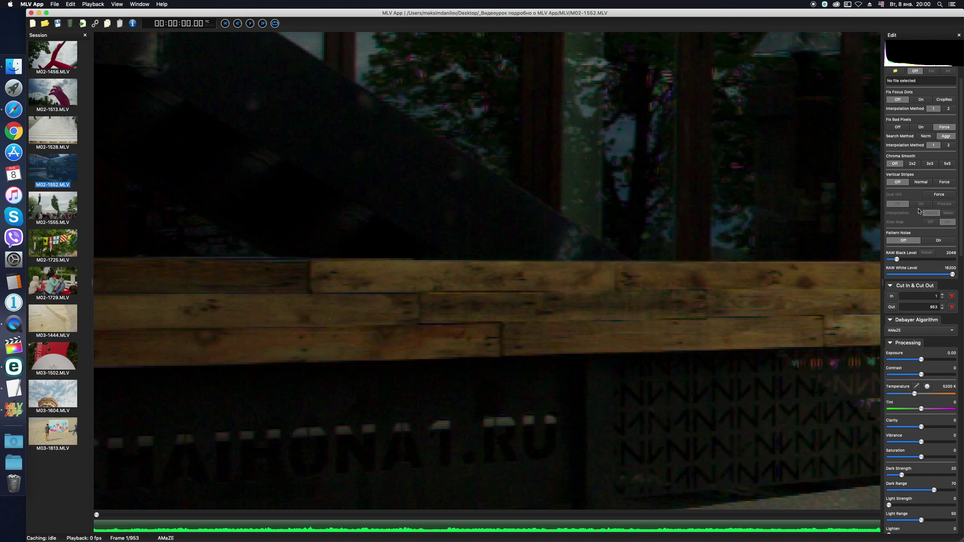
Step: Raise Lighten to 100 and zoom the preview in on the trailer's banner
scroll(890, 422, "down", 5)
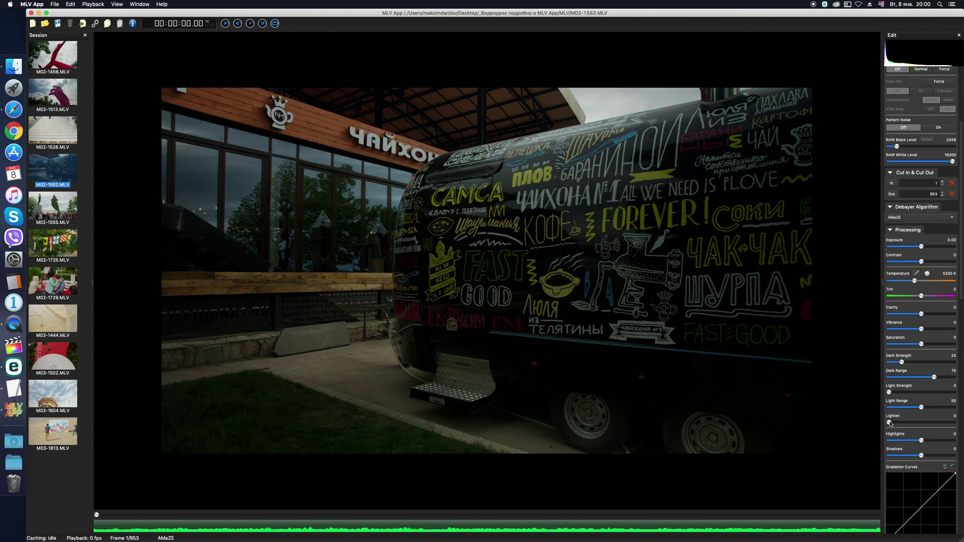
left_click_drag(889, 422, 956, 418)
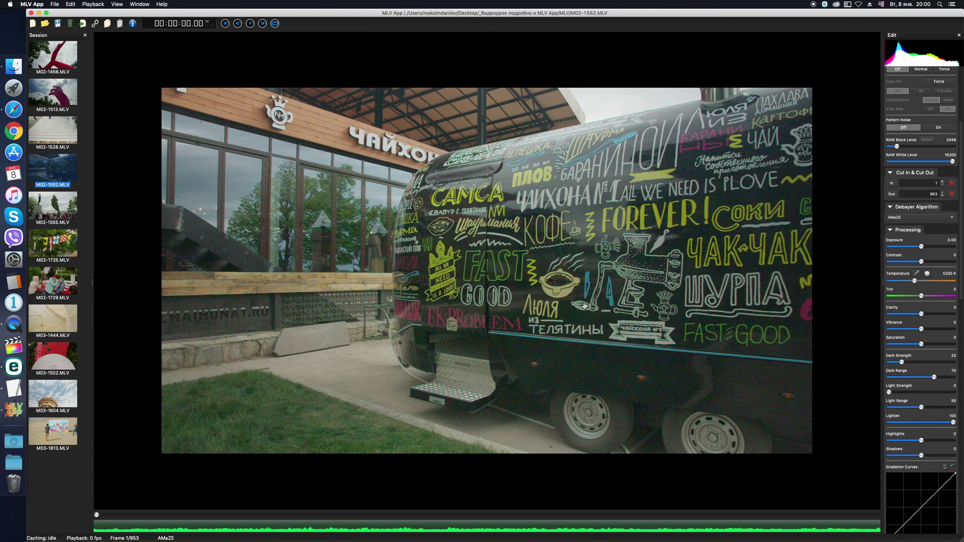
scroll(638, 377, "up", 4)
scroll(637, 377, "up", 5)
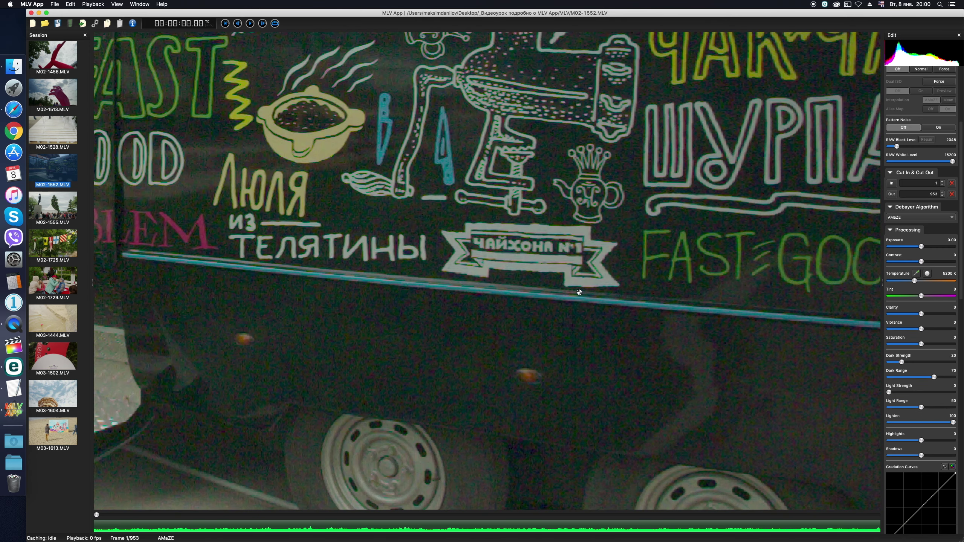
left_click_drag(577, 300, 532, 232)
scroll(909, 139, "up", 5)
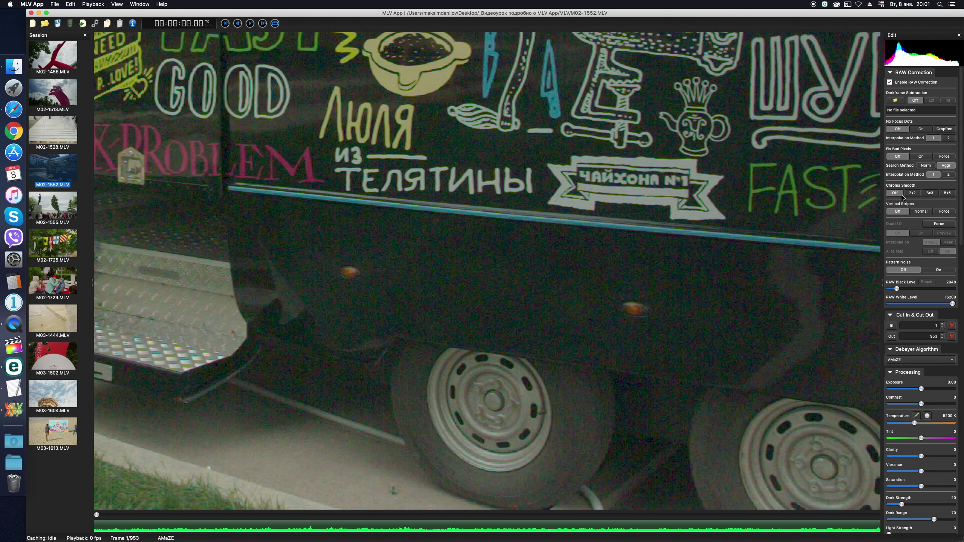
Step: Set Fix Bad Pixels to On and settle on 3x3 Chroma Smooth after comparing 2x2, 5x5 and off
left_click(922, 156)
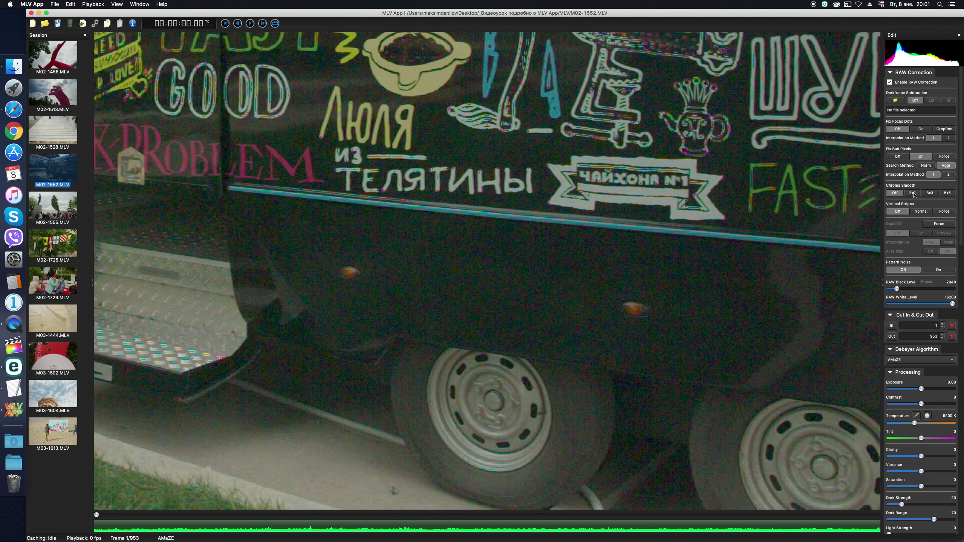
left_click(913, 193)
left_click(931, 194)
left_click(948, 194)
left_click(931, 194)
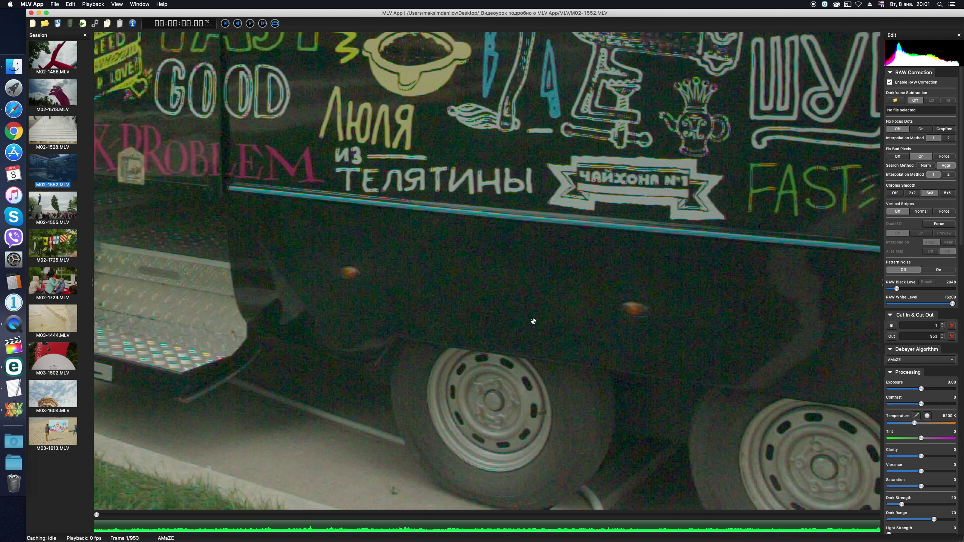
scroll(550, 304, "up", 3)
left_click(896, 193)
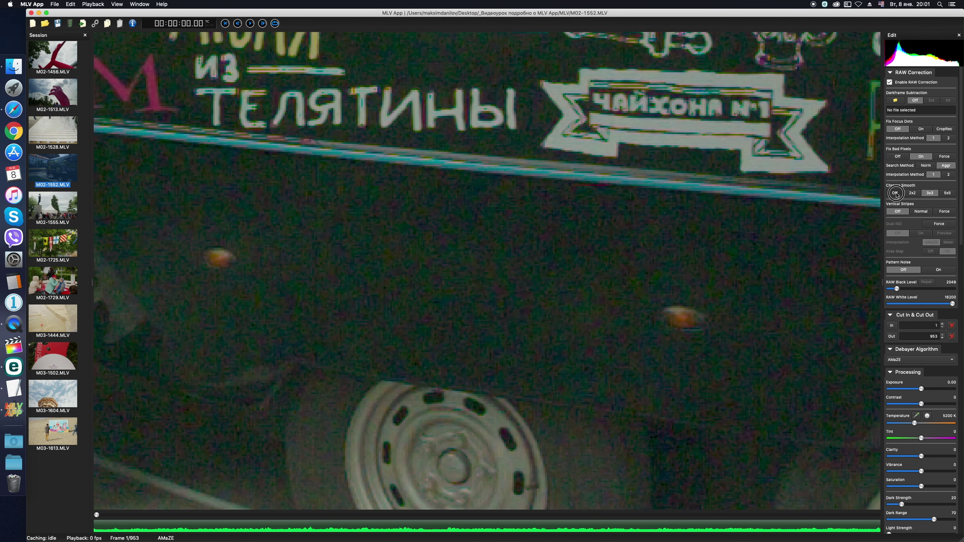
left_click(929, 195)
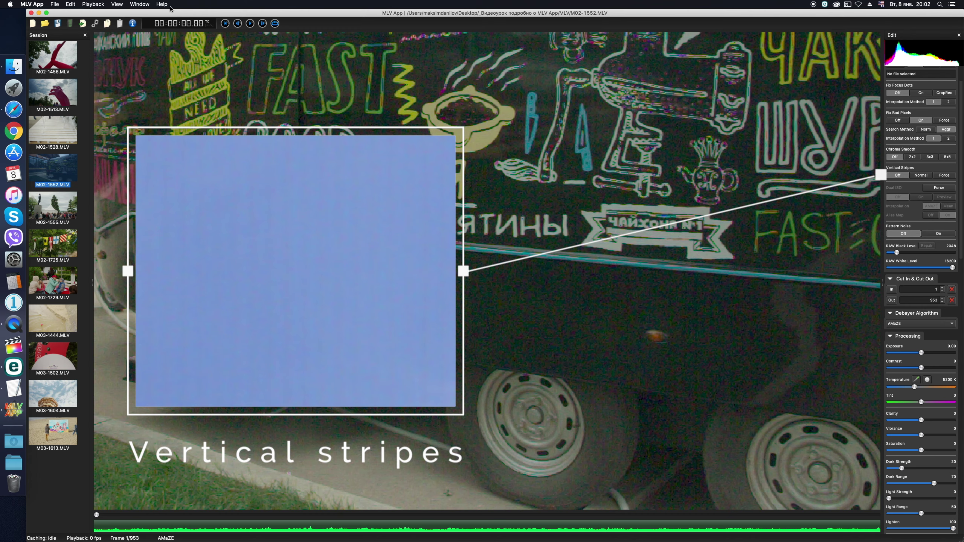
Step: Open the Help wiki from the Help menu and enlarge its window
left_click(170, 6)
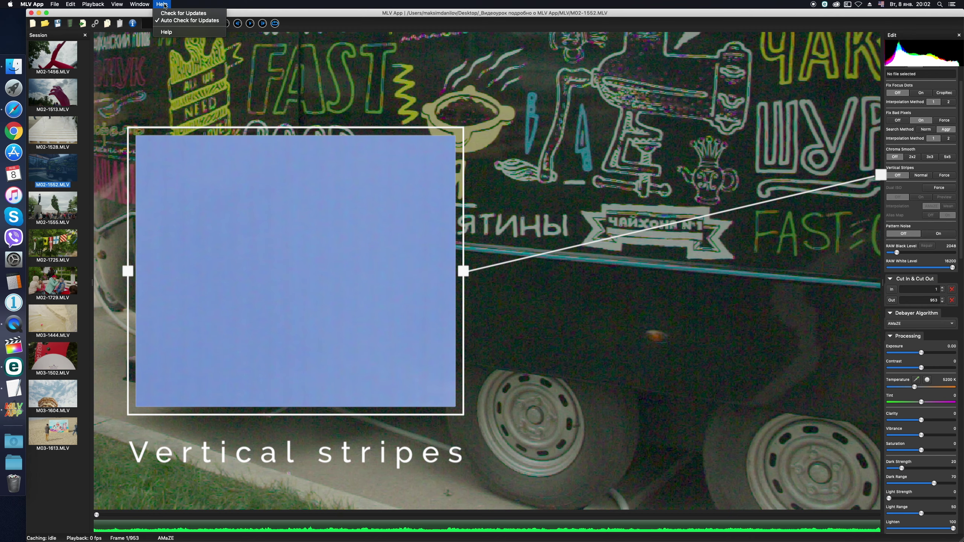
left_click(167, 32)
left_click_drag(583, 345, 785, 421)
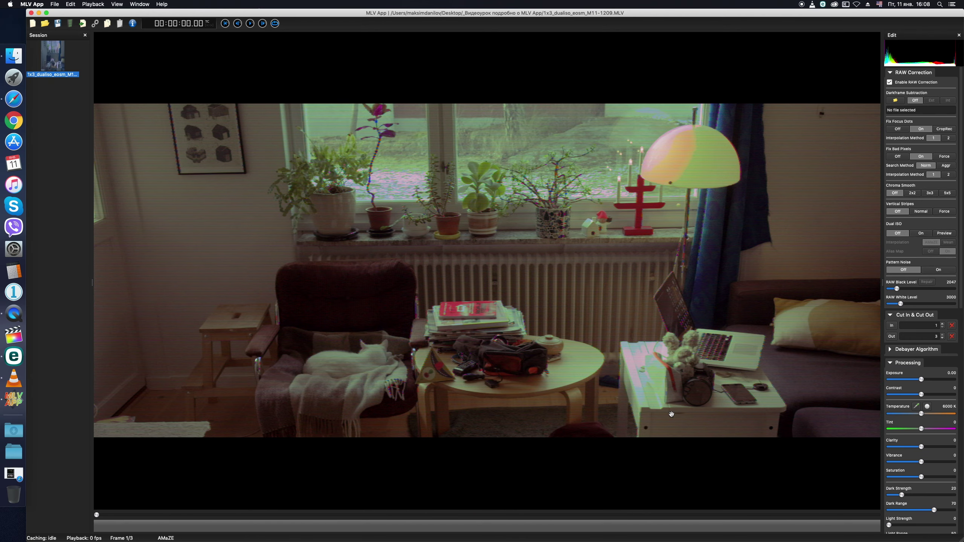
Step: Show Clip Information beside the preview and turn Dual ISO processing on
left_click(133, 24)
left_click(503, 181)
left_click_drag(503, 181, 196, 206)
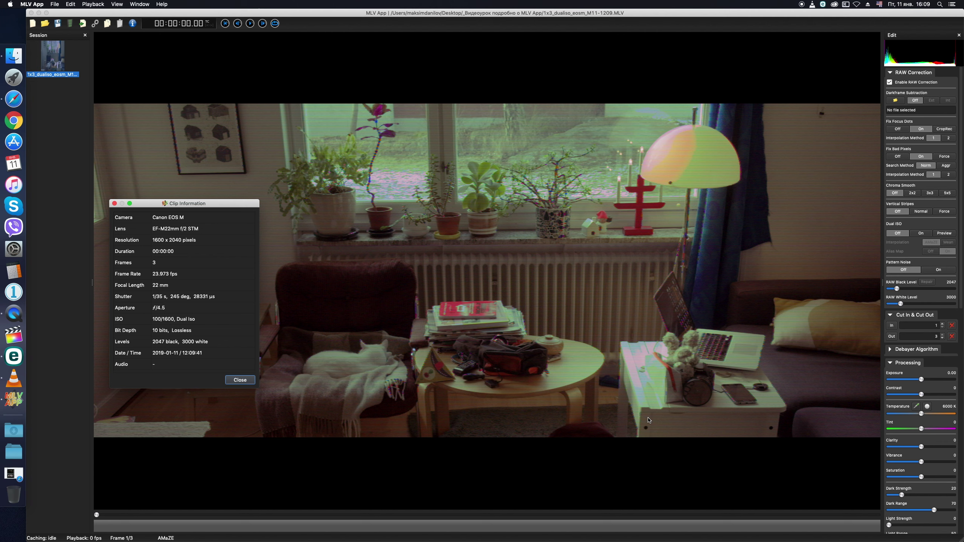
left_click(921, 234)
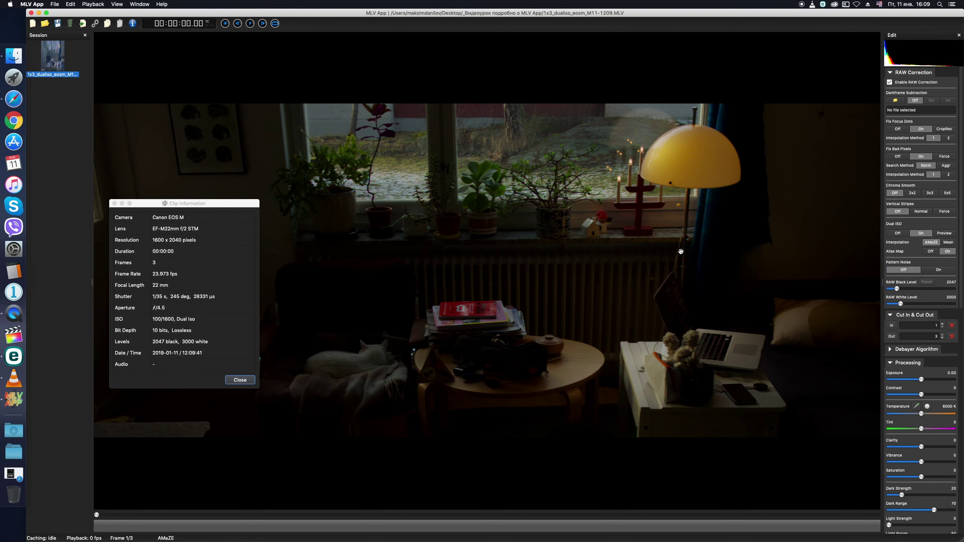
Step: Raise exposure to 4.00, pick white balance from the image (5120 K), and close Clip Information
left_click(923, 380)
left_click_drag(923, 381, 963, 380)
left_click(916, 407)
left_click(741, 362)
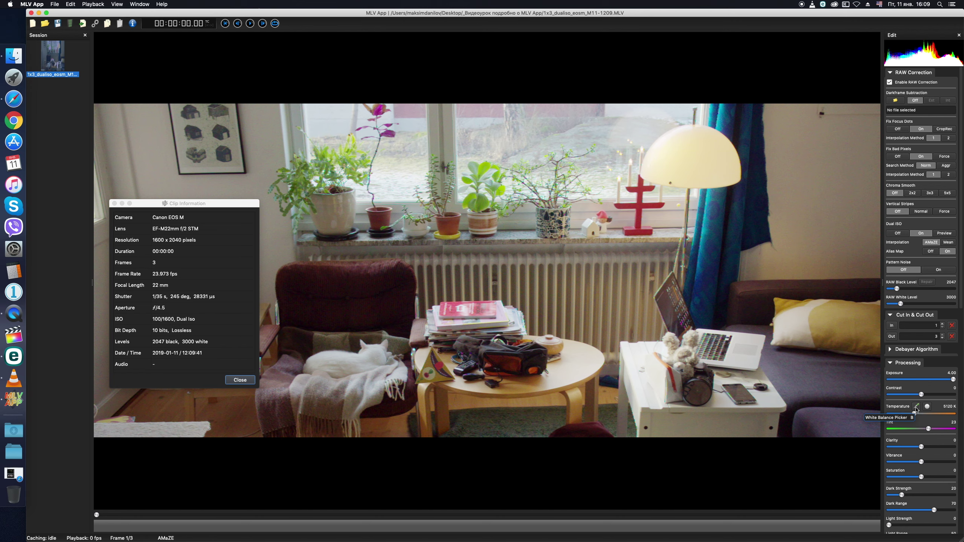
left_click(234, 207)
mouse_move(233, 208)
left_mouse_down()
mouse_move(616, 100)
mouse_move(236, 208)
left_mouse_up()
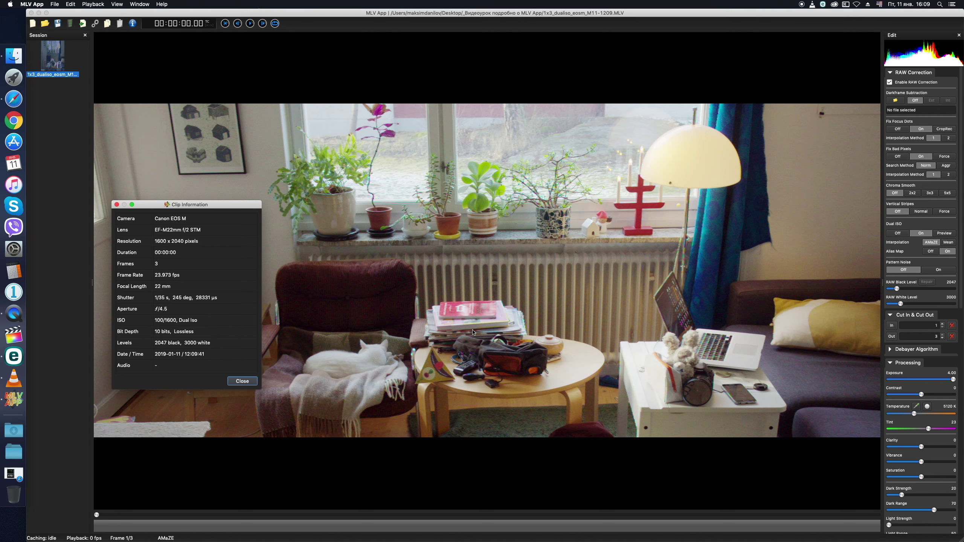
left_click(238, 381)
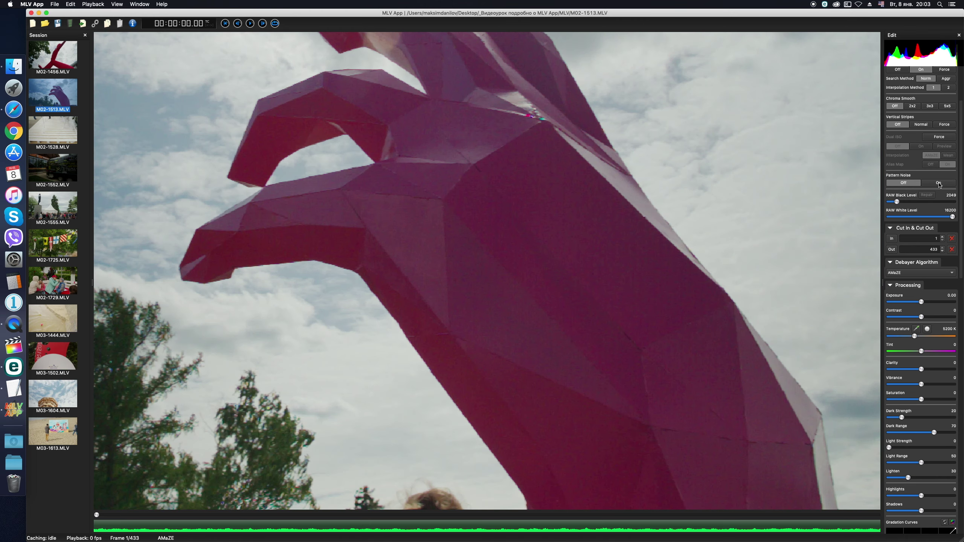
left_click(939, 183)
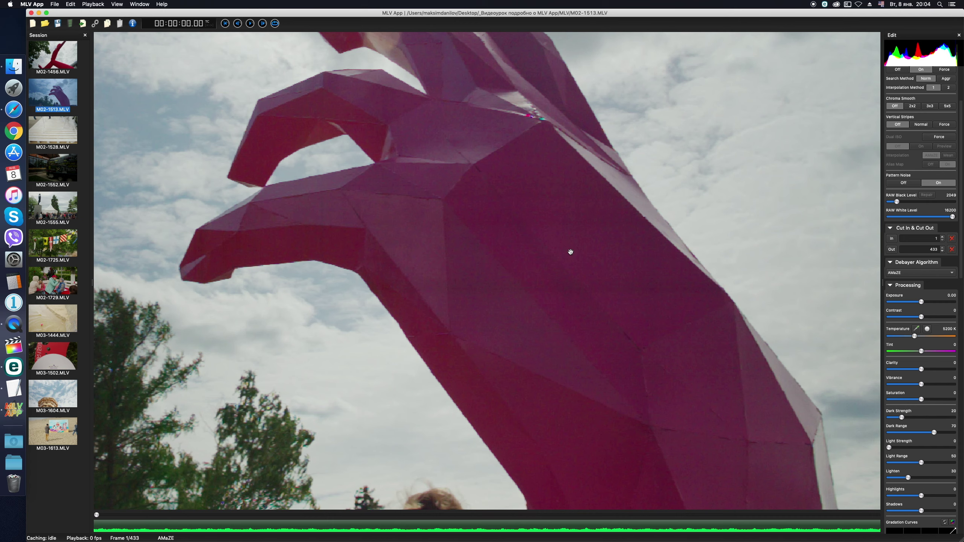
scroll(562, 243, "down", 3)
mouse_move(562, 243)
left_mouse_down()
mouse_move(536, 168)
mouse_move(565, 308)
left_mouse_up()
left_click(903, 184)
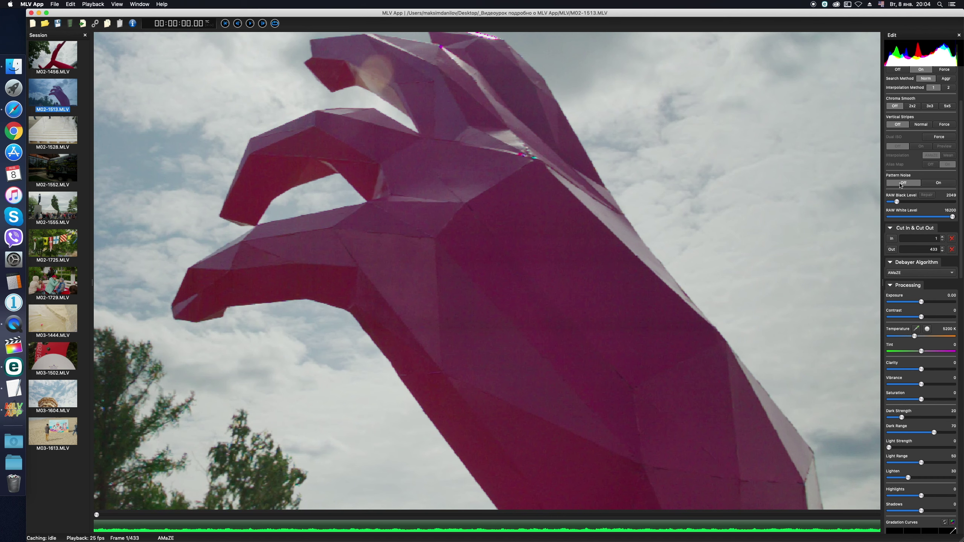
left_click(938, 184)
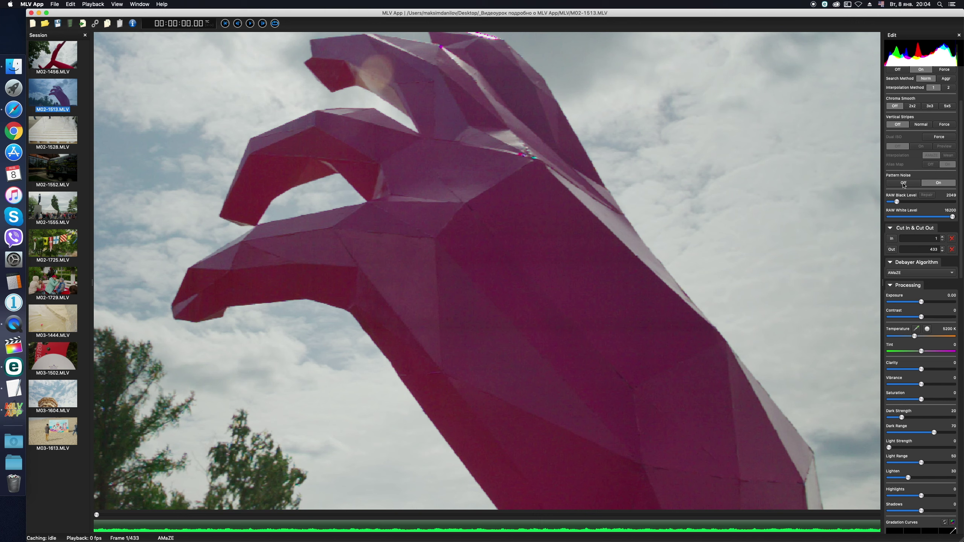
Step: Set Pattern Noise to Off in the RAW Correction section for M02-1513
left_click(904, 183)
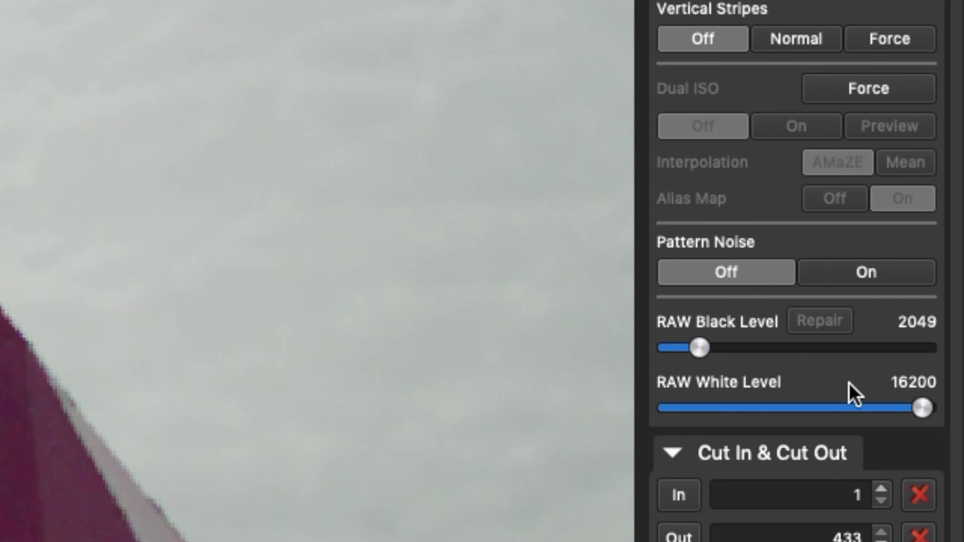
left_click_drag(958, 259, 951, 297)
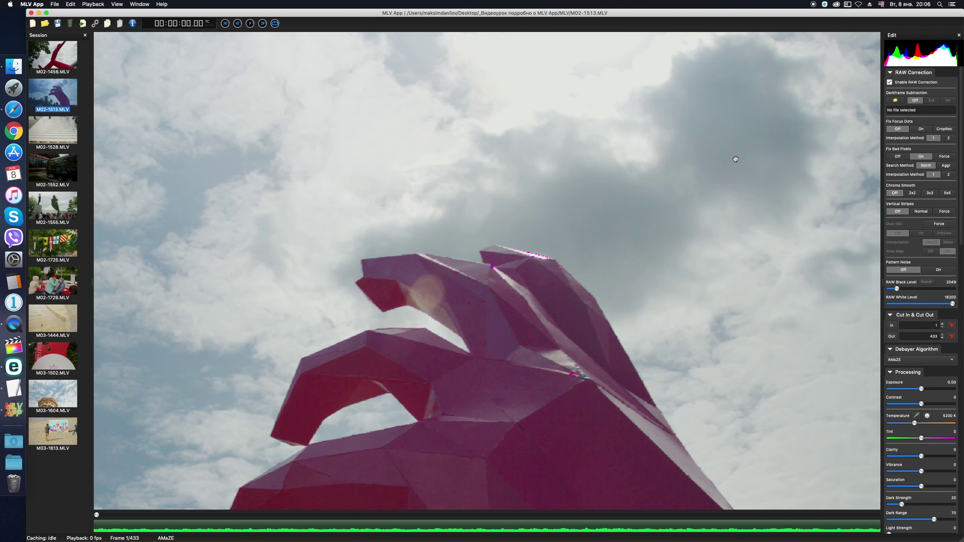
Step: Lower exposure to -1.99 and compare Highlight Reconstruction on, leaving it off
scroll(913, 242, "down", 10)
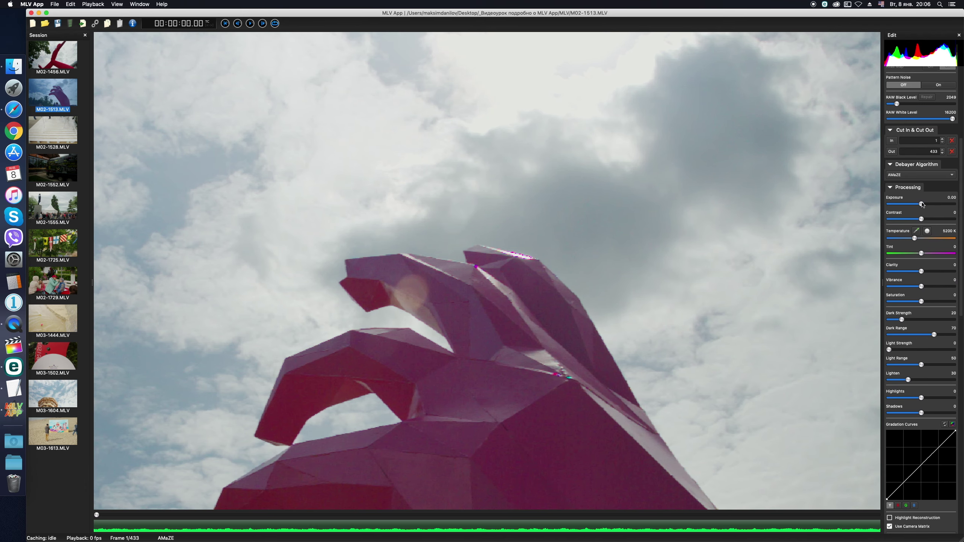
left_click_drag(923, 204, 905, 205)
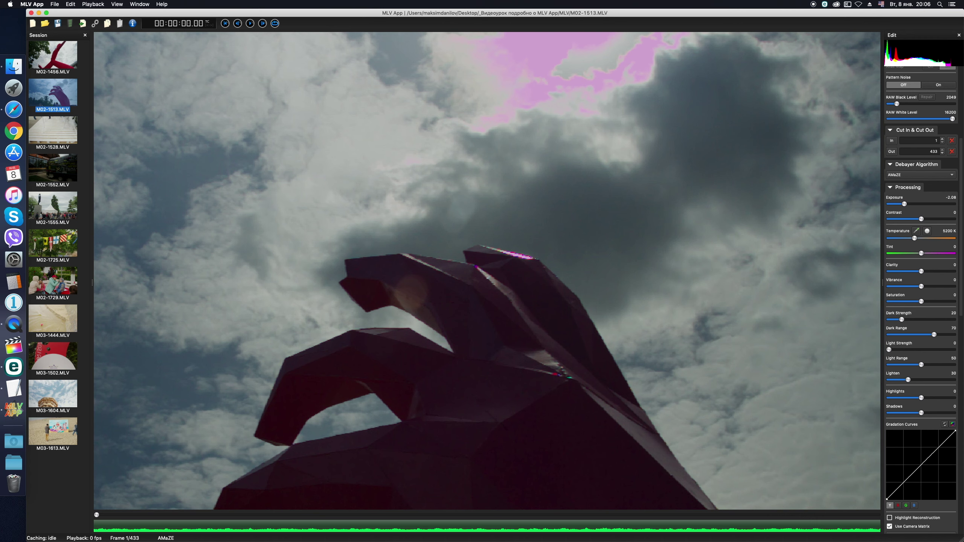
scroll(963, 295, "down", 10)
left_click(890, 253)
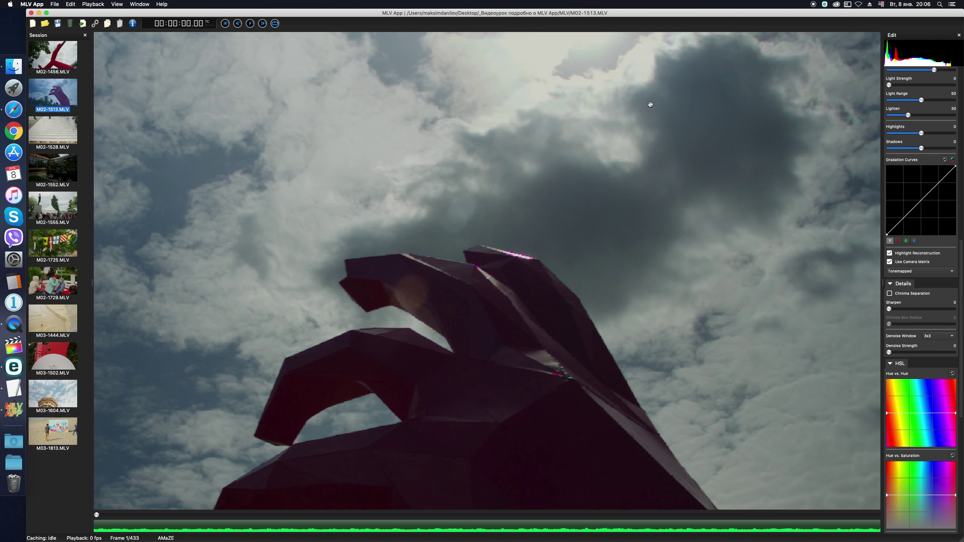
left_click_drag(651, 109, 651, 152)
left_click(890, 254)
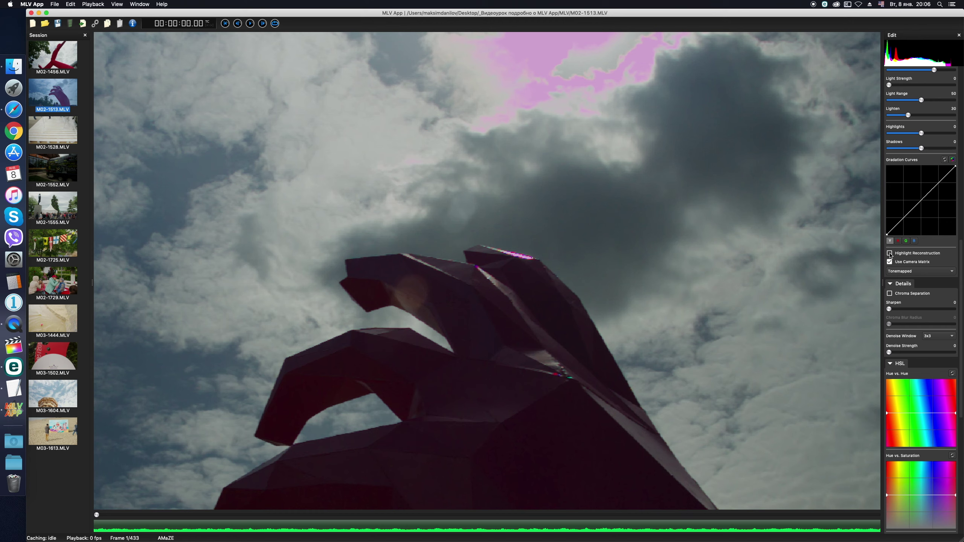
Step: Restore normal exposure and scrub the timeline, setting the Cut In point
left_click(890, 254)
scroll(892, 228, "up", 10)
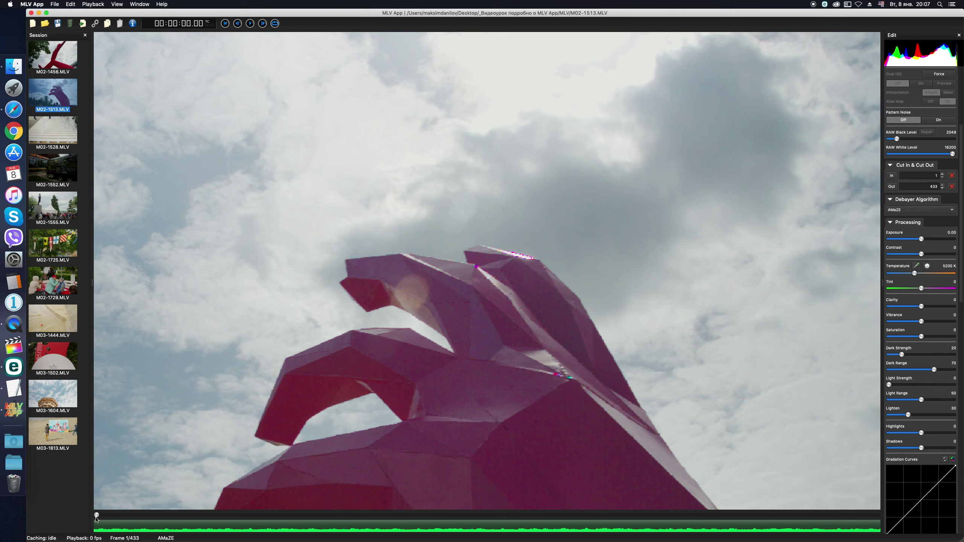
left_click(320, 515)
left_click_drag(320, 515, 339, 517)
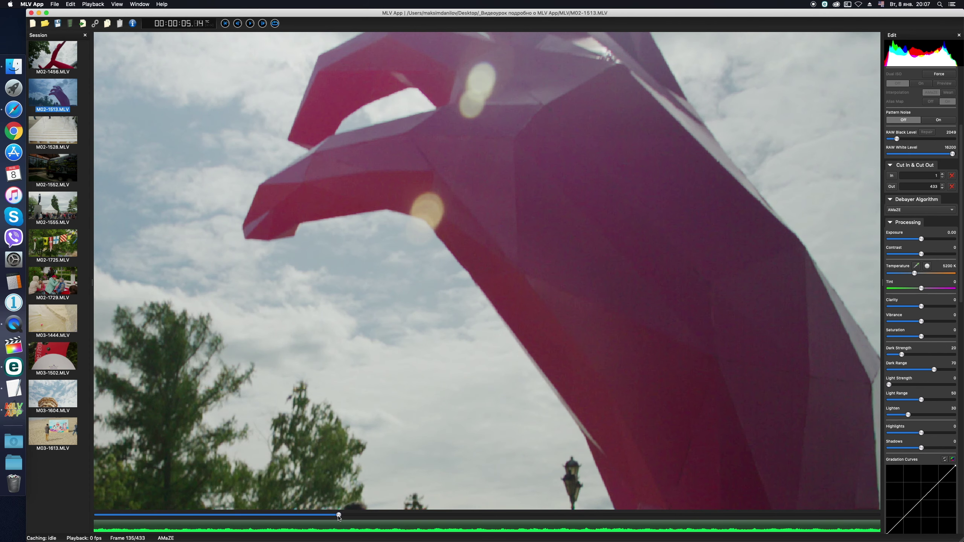
left_click(892, 176)
left_click_drag(339, 516, 776, 516)
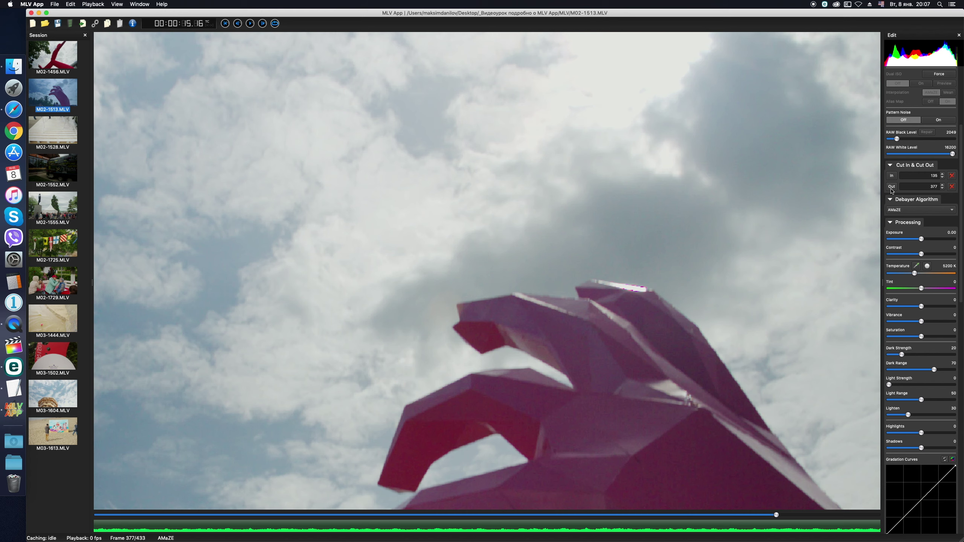
Step: Set the export codec to MLV in Fast Pass mode and close Export Settings
left_click(95, 24)
left_click(520, 219)
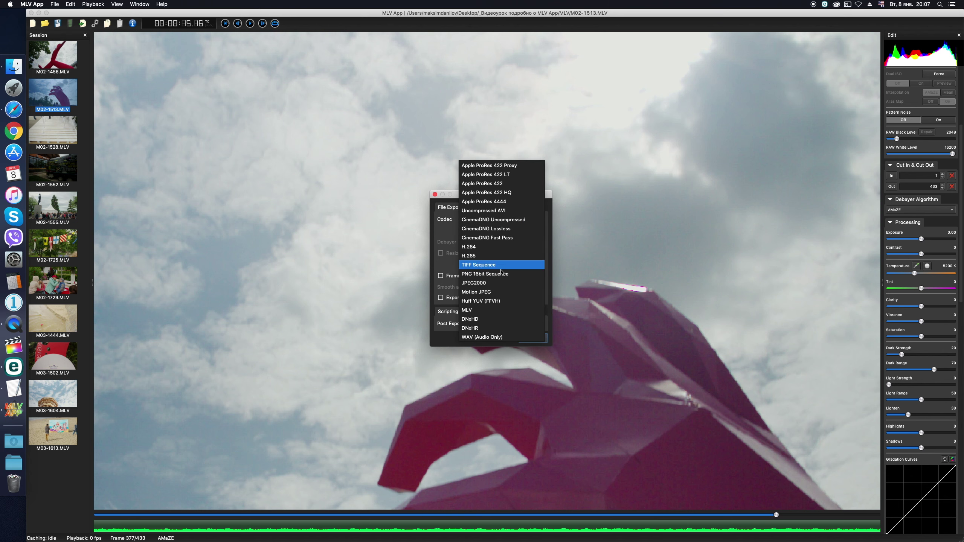
left_click(472, 310)
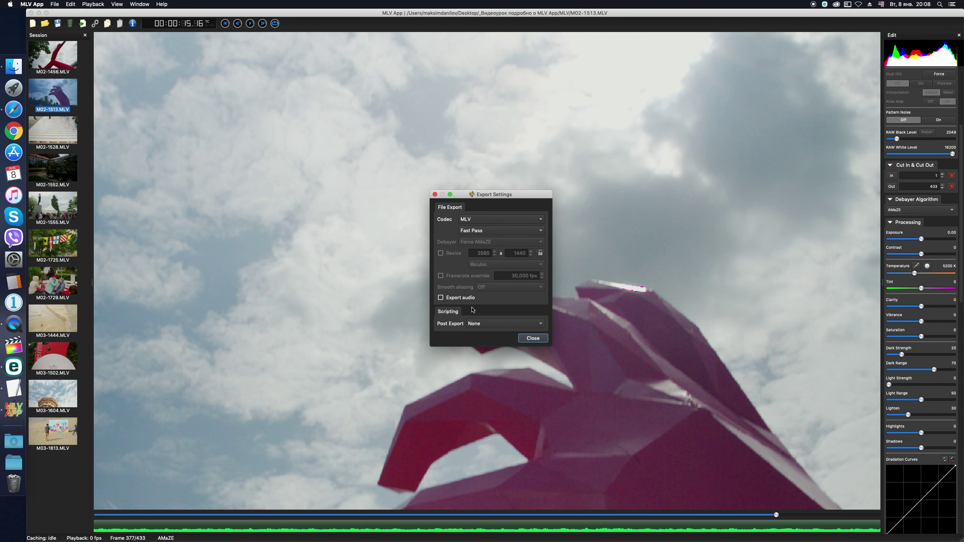
left_click(486, 231)
left_click(480, 224)
key("Escape")
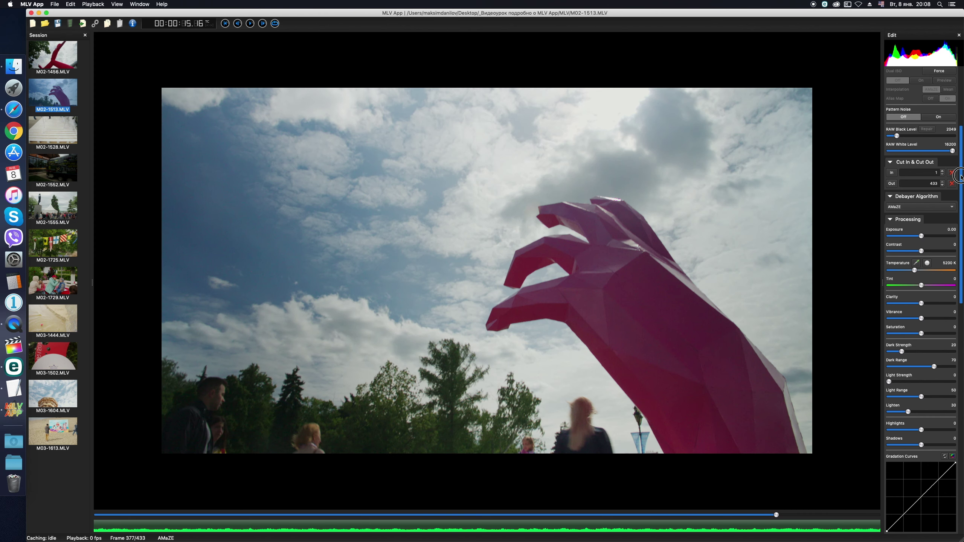
Step: Keep AMaZE selected in the Debayer Algorithm dropdown
scroll(918, 180, "down", 3)
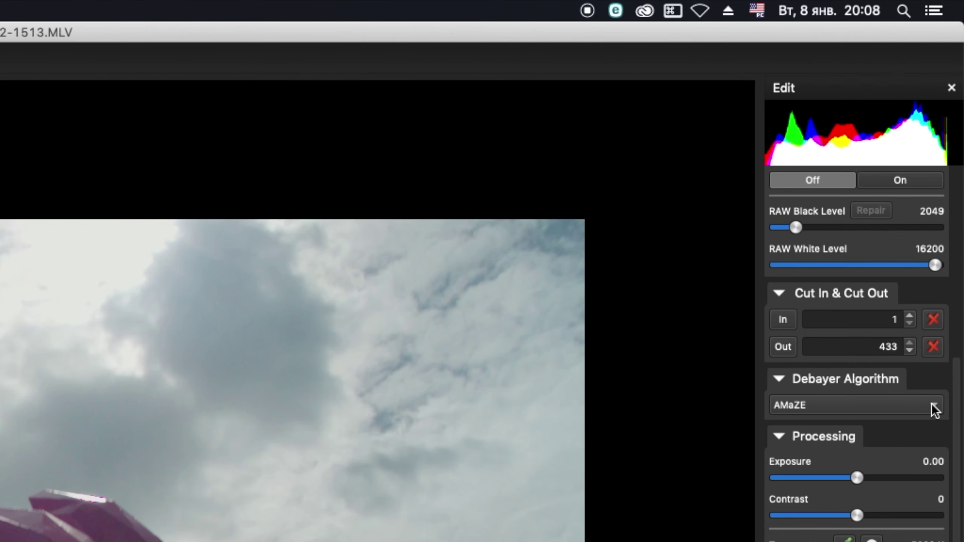
left_click(933, 405)
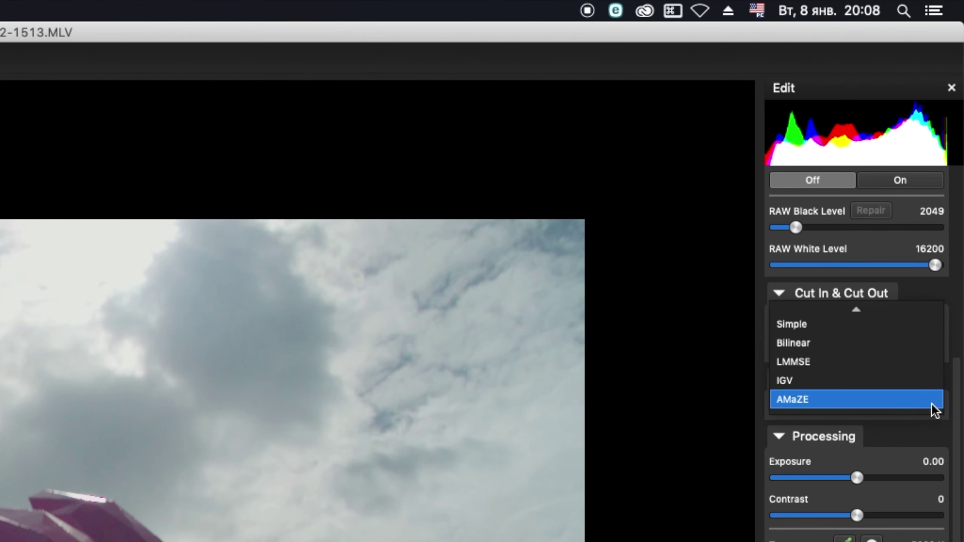
left_click(806, 397)
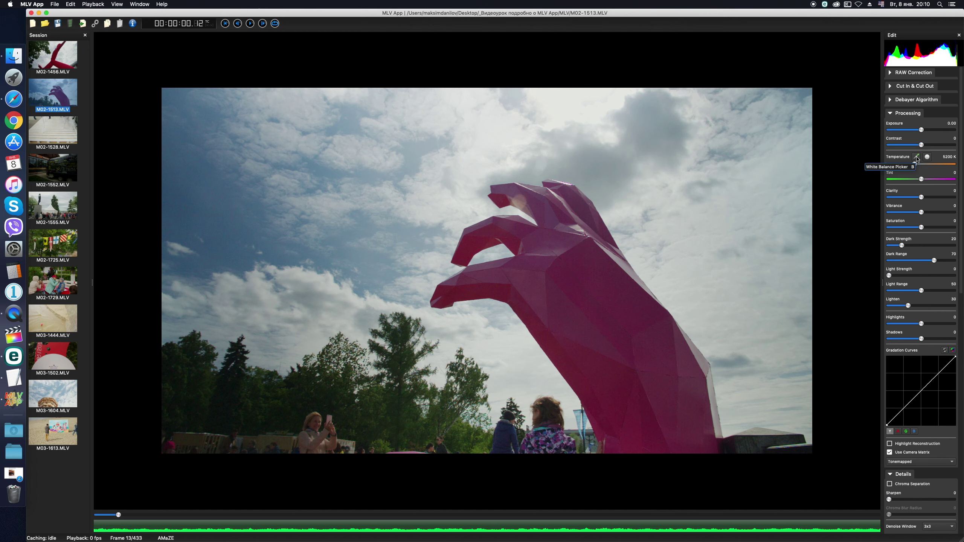
Step: White-balance M02-1513 from the bright cloud and M02-1729 from the woman's face (6200 K, tint 28)
left_click(917, 157)
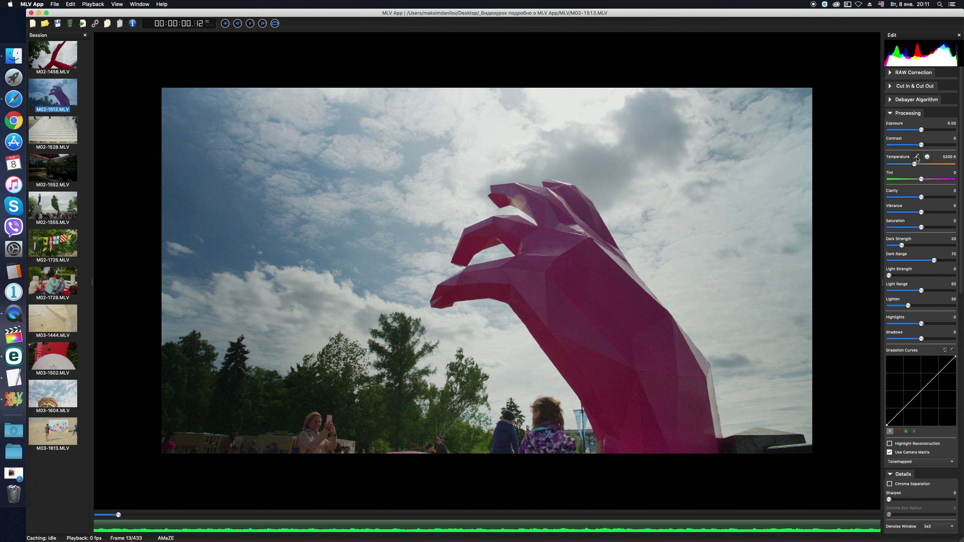
left_click(335, 285)
left_click(53, 283)
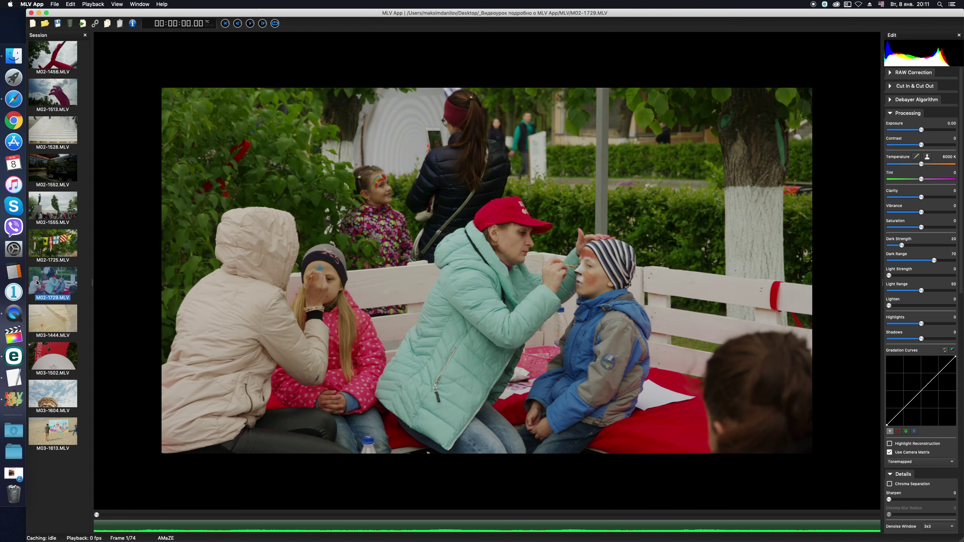
scroll(521, 254, "up", 5)
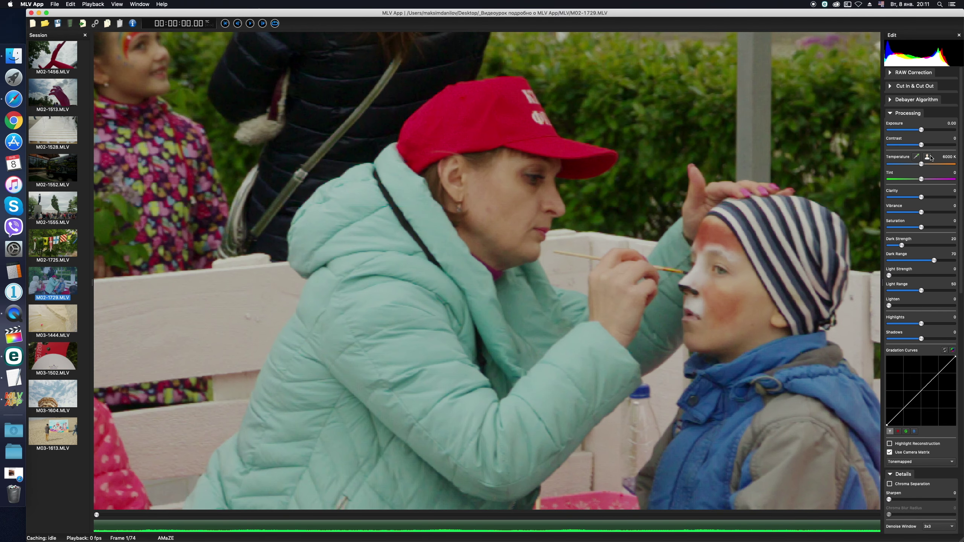
left_click(916, 156)
left_click(514, 189)
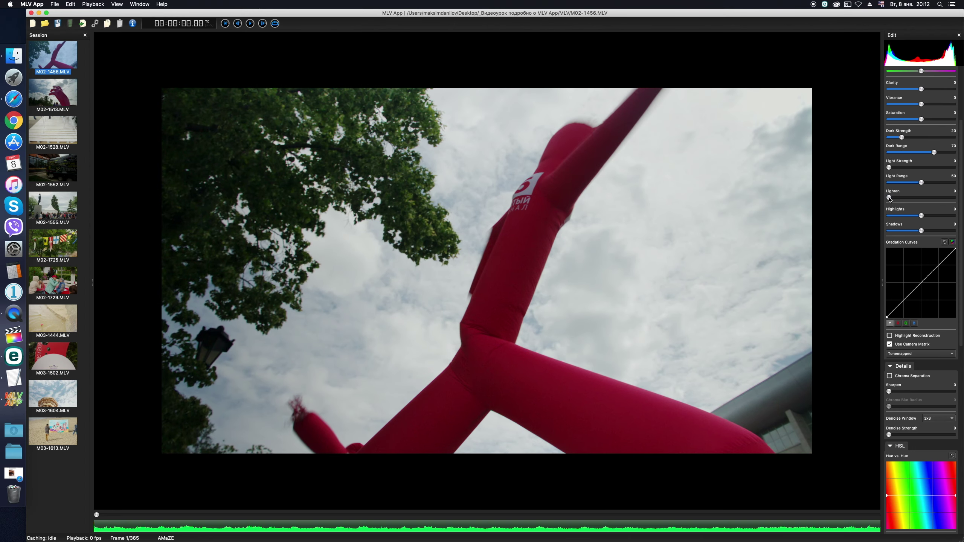
Step: Set Dark Strength 26, Dark Range 53, Light Strength 18, Light Range 22, Lighten 17, Highlights -22
left_click_drag(800, 435, 811, 435)
mouse_move(893, 197)
left_mouse_down()
mouse_move(916, 182)
mouse_move(901, 167)
mouse_move(905, 182)
left_mouse_up()
left_click_drag(902, 137, 916, 215)
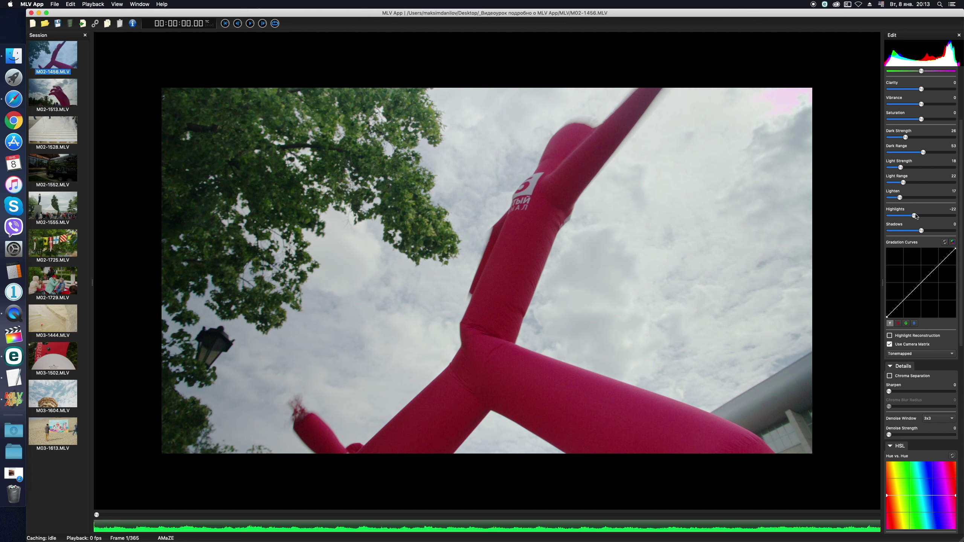
Step: Reset Highlights to 0 and check the red, green, blue and luminance curves remain straight
double_click(915, 216)
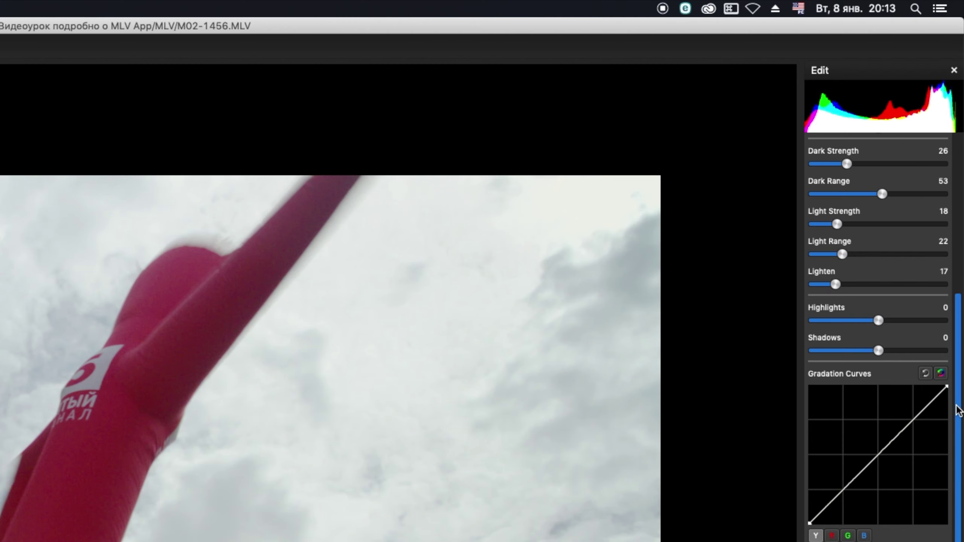
left_click_drag(958, 410, 960, 440)
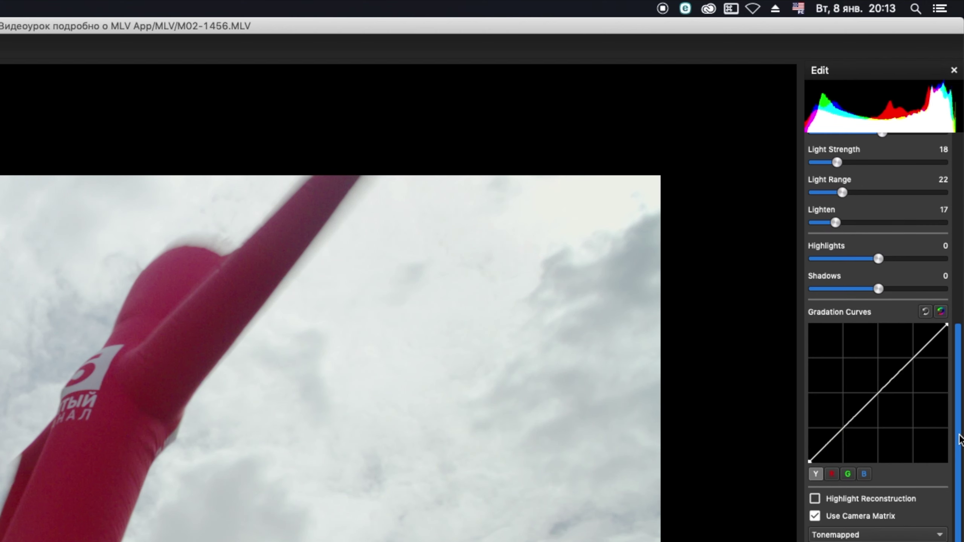
left_click(832, 474)
left_click(848, 474)
left_click(865, 474)
left_click(815, 475)
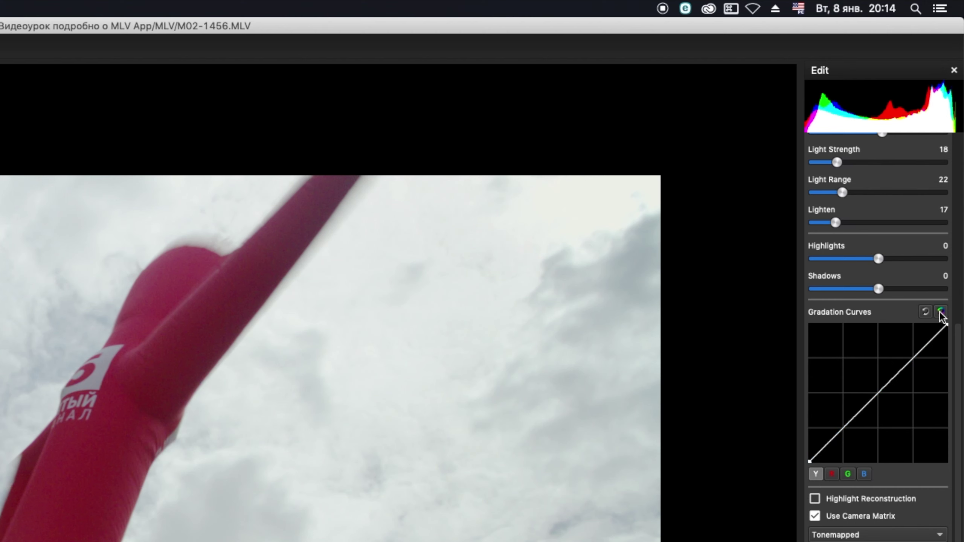
Step: Try Highlight Reconstruction on and then off again
left_click_drag(960, 366, 960, 405)
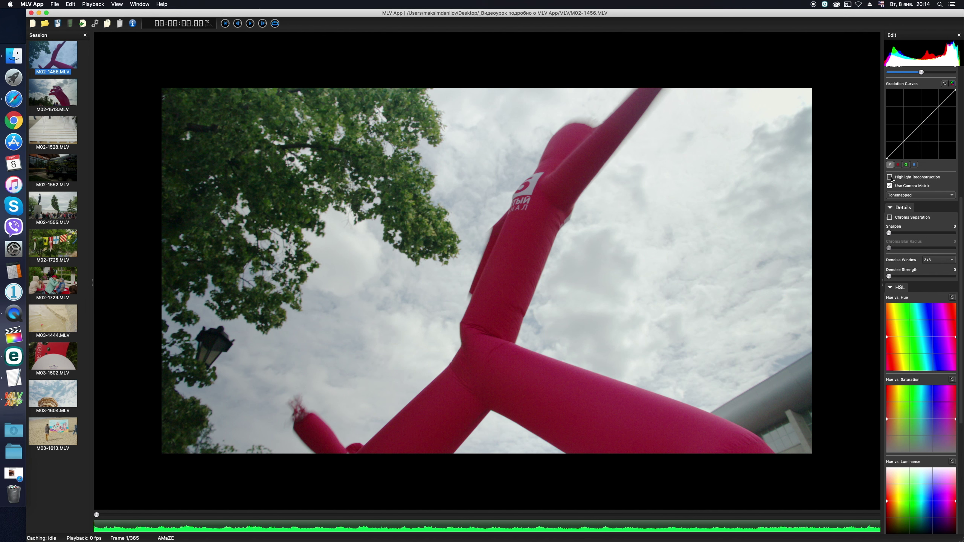
left_click(890, 178)
scroll(890, 300, "up", 5)
left_click(890, 296)
scroll(961, 276, "up", 1)
left_click_drag(960, 276, 956, 213)
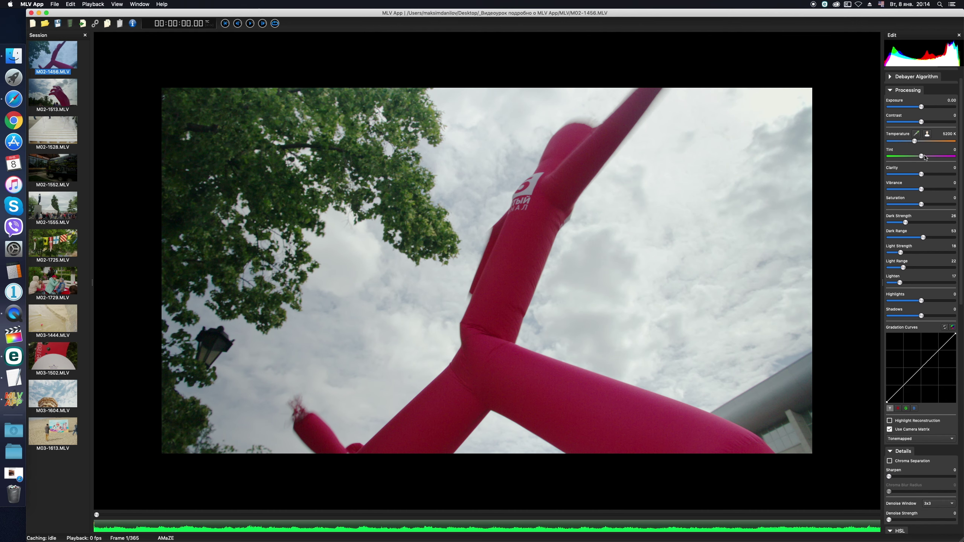
Step: Lower exposure to -2.18 and enable Highlight Reconstruction to recover the pink clipped sky
left_click_drag(921, 106, 907, 107)
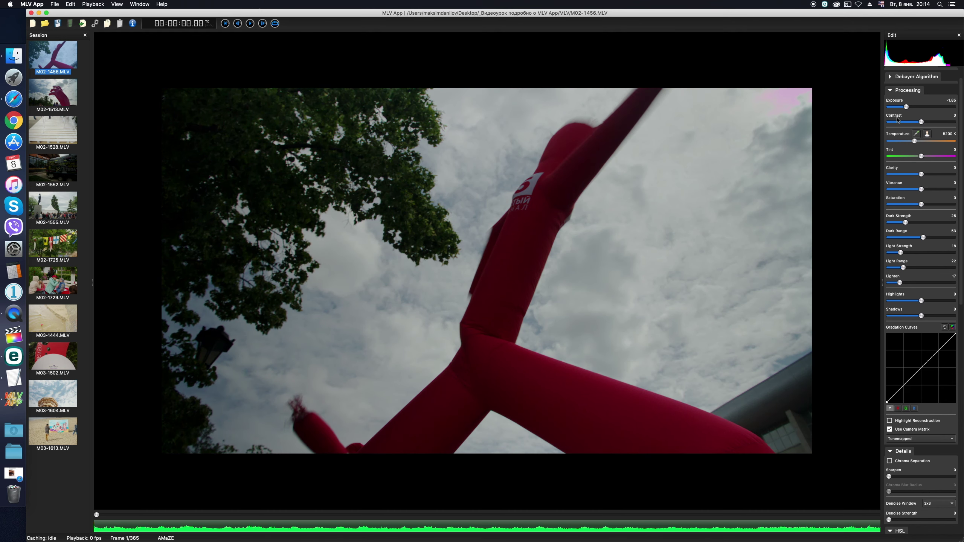
scroll(842, 121, "up", 5)
left_click_drag(704, 279, 683, 293)
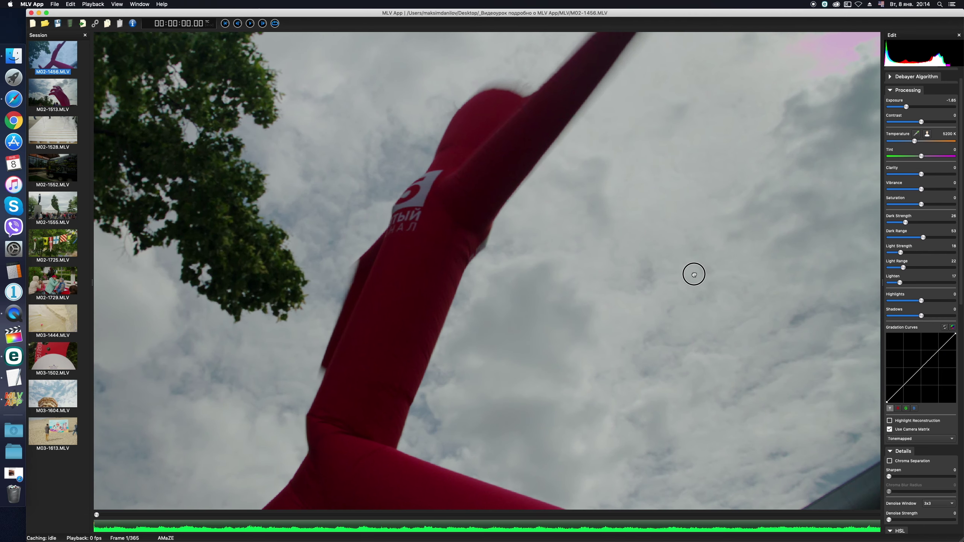
left_click_drag(907, 107, 903, 107)
scroll(901, 298, "down", 5)
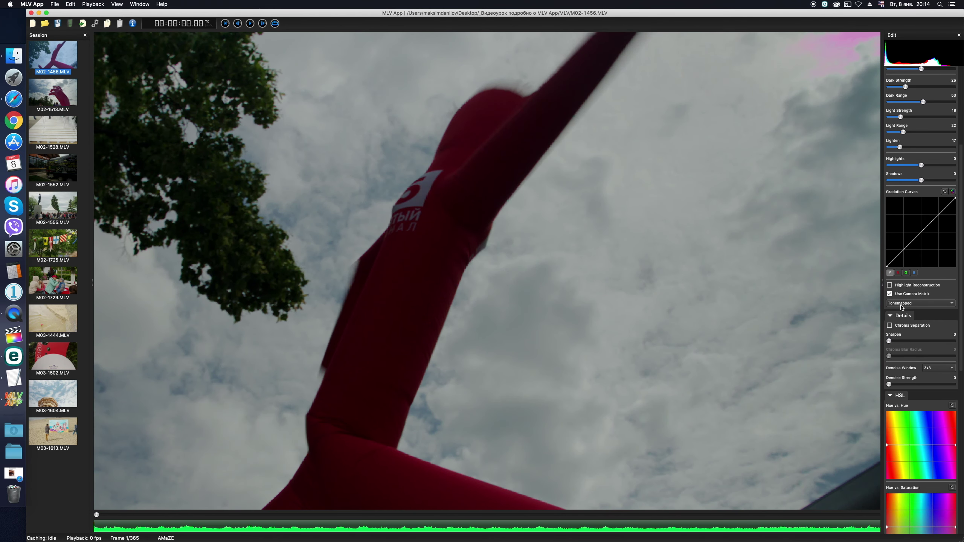
left_click(890, 285)
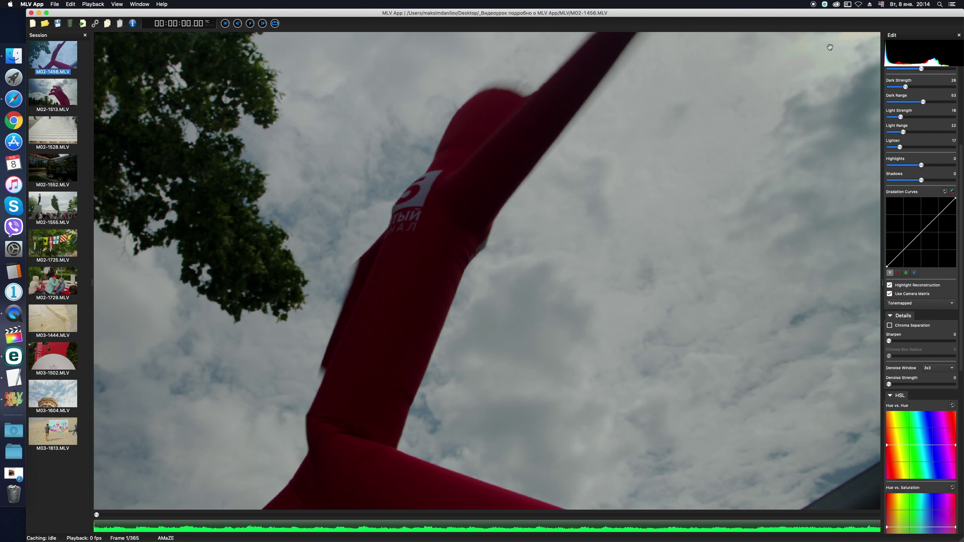
Step: Zoom the preview to fit and scrub the clip forward to frame 8
right_click(804, 93)
left_click(819, 101)
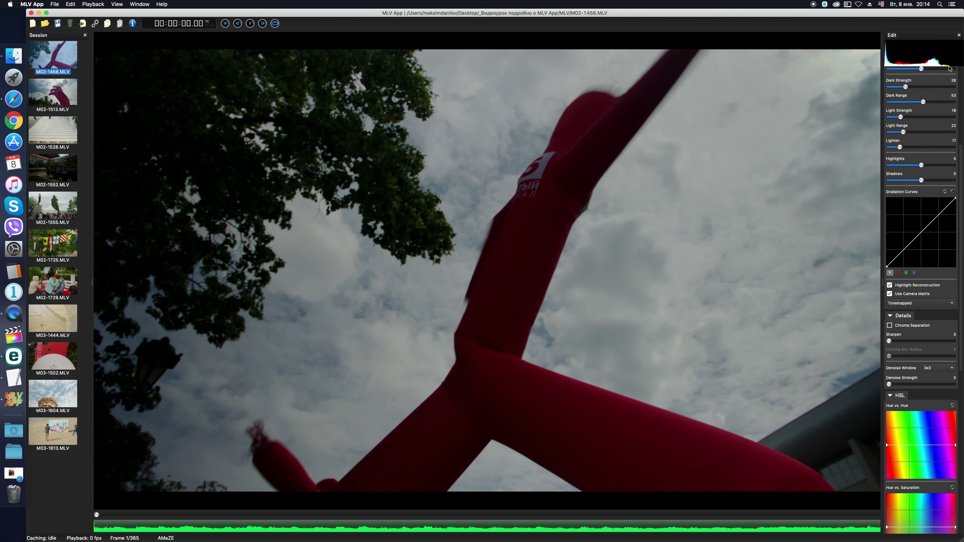
mouse_move(98, 515)
left_mouse_down()
mouse_move(167, 517)
mouse_move(112, 515)
left_mouse_up()
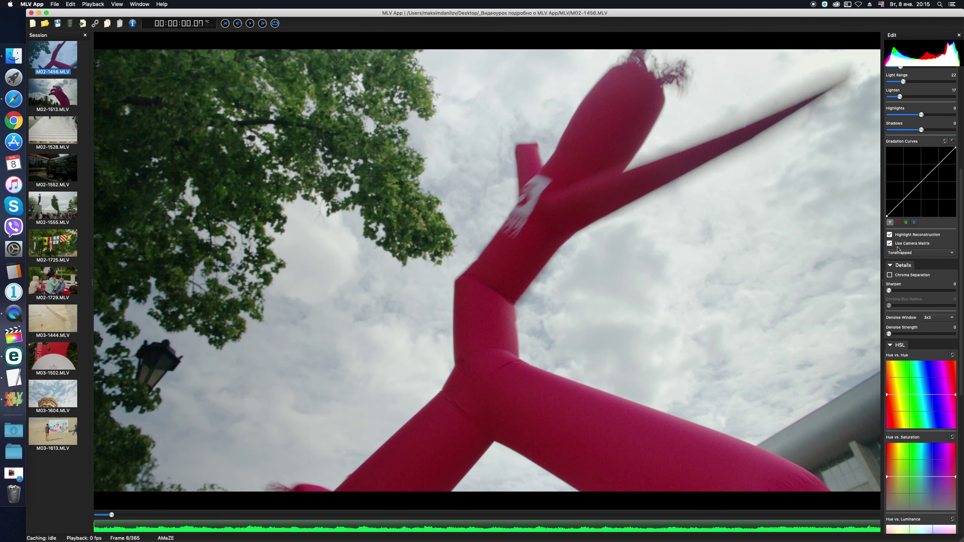
Step: Compare M02-1456 with Use Camera Matrix off and on, leaving it on
left_click(890, 244)
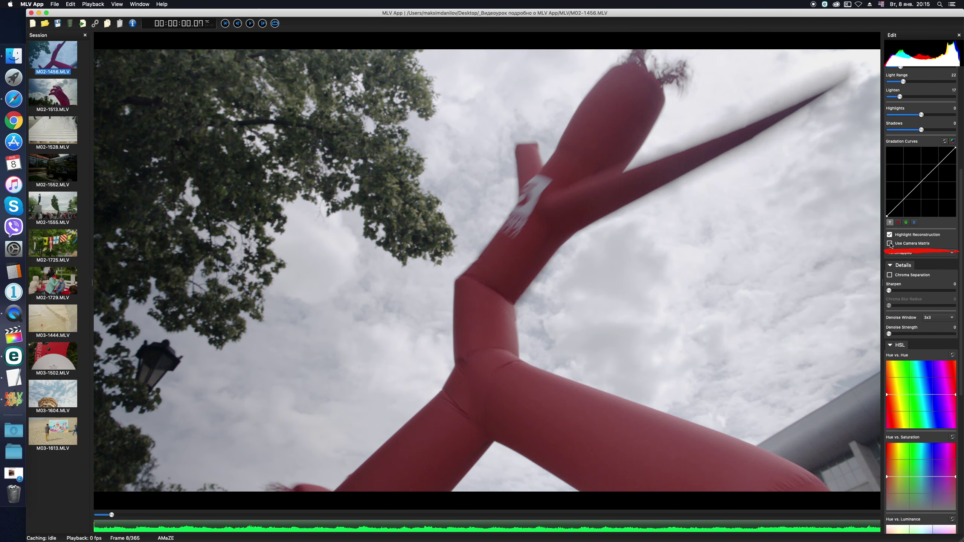
left_click(890, 244)
left_click(890, 243)
left_click(890, 243)
left_click(890, 243)
left_click(890, 243)
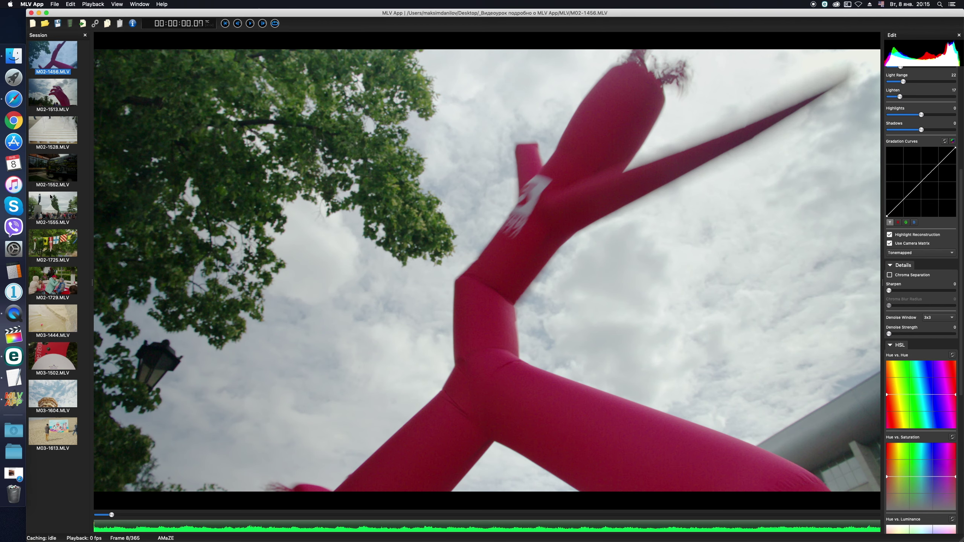
Step: Load M03-1604.MLV and compare its saturation with the camera matrix, leaving it on
left_click(57, 384)
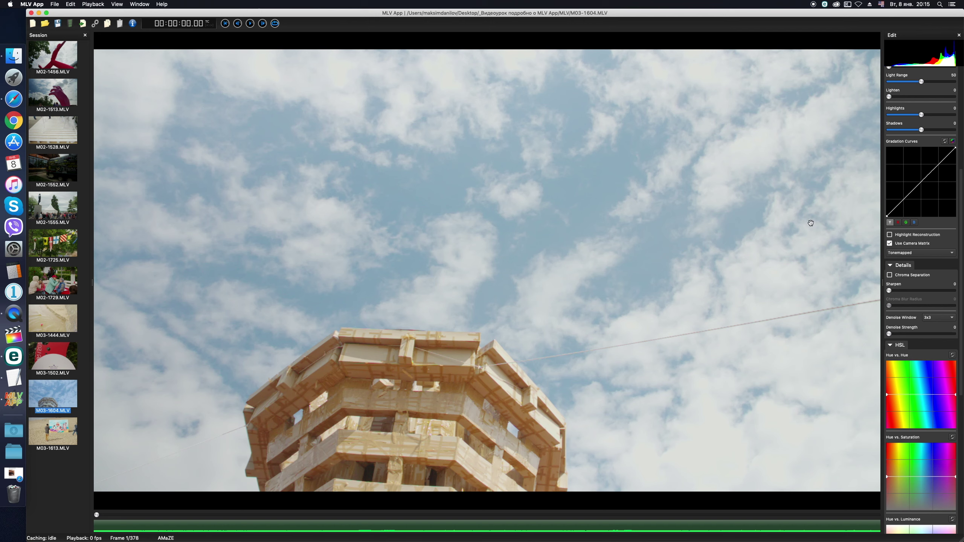
left_click(890, 244)
left_click(890, 243)
left_click(889, 243)
left_click(890, 243)
scroll(903, 245, "down", 5)
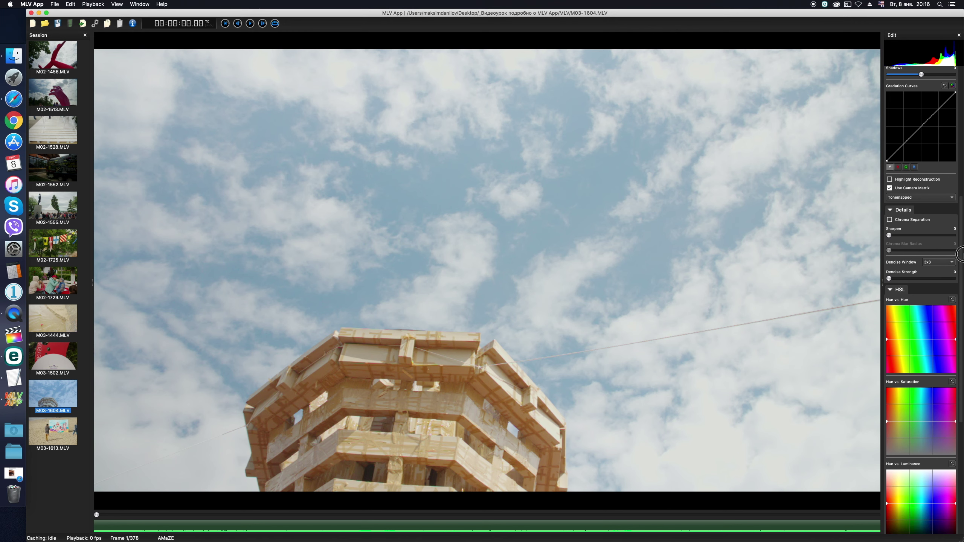
Step: Try the Standard tone profile on M03-1604, then go back to Tonemapped
left_click(938, 197)
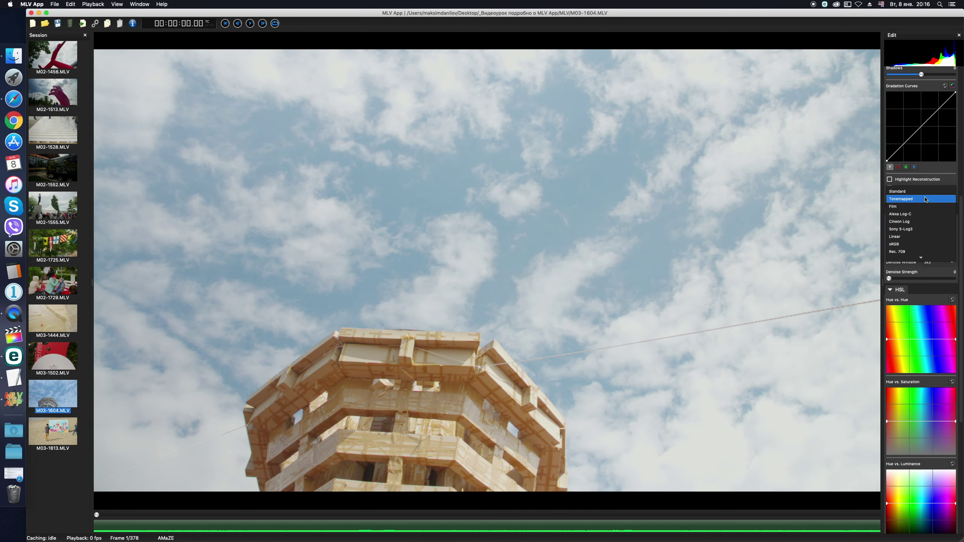
left_click(899, 192)
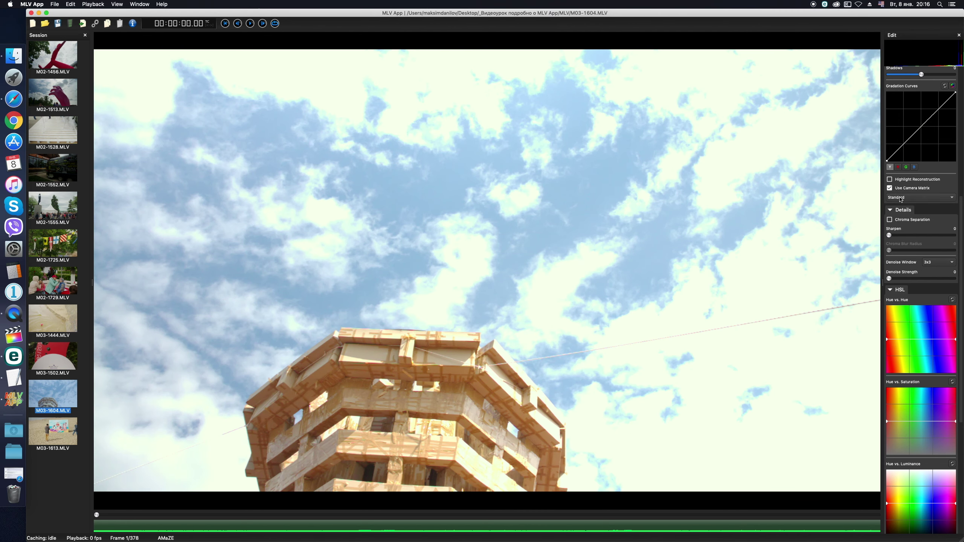
left_click(901, 197)
left_click(902, 208)
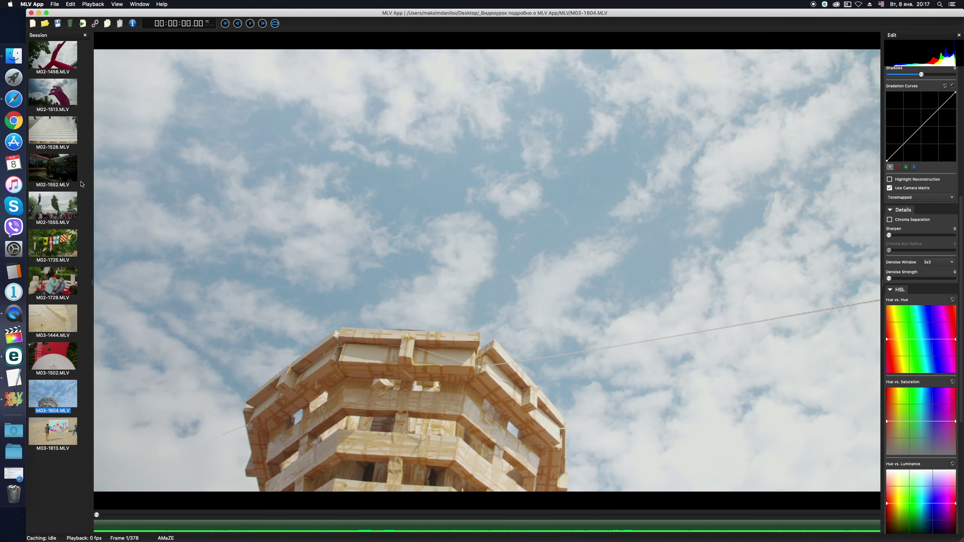
Step: Select clip M02-1456.MLV and set its tone profile to Standard
left_click(51, 63)
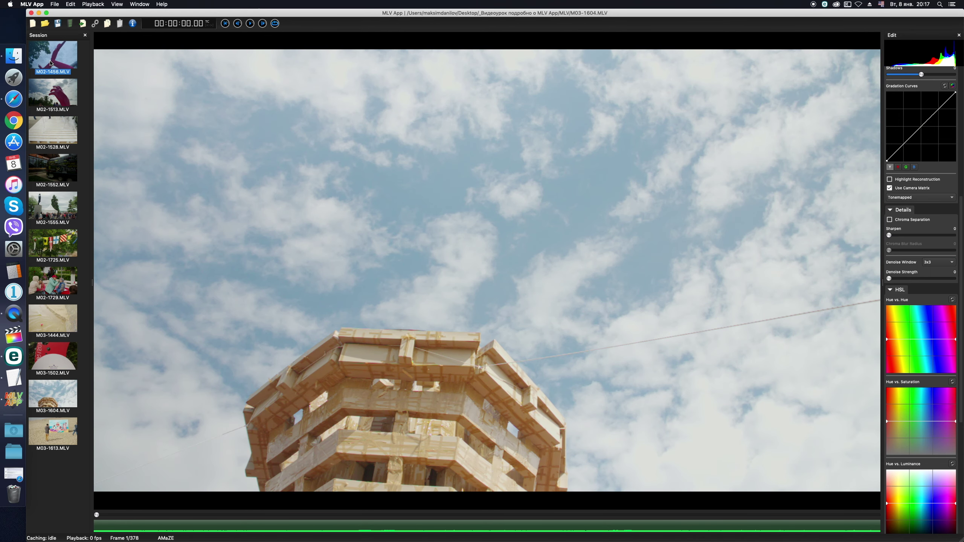
left_click(905, 198)
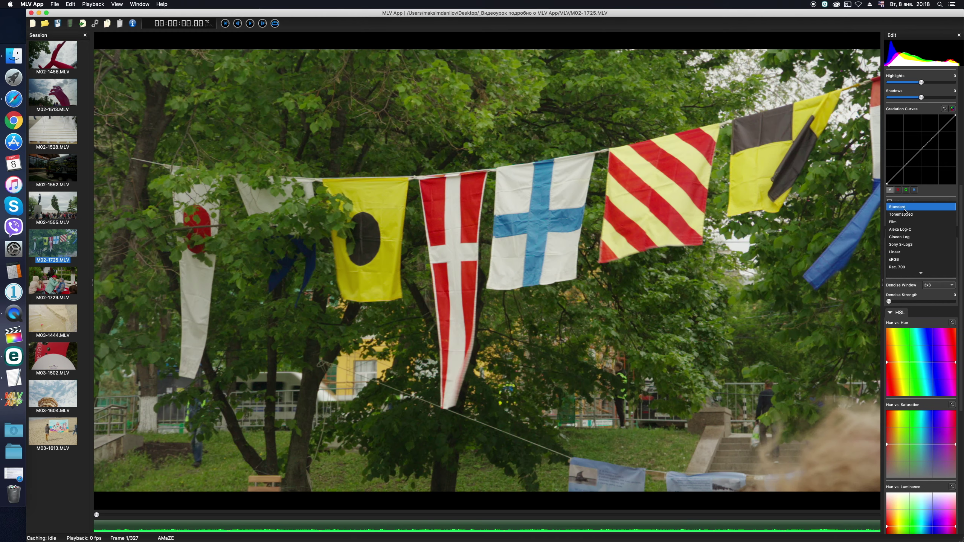
left_click(905, 210)
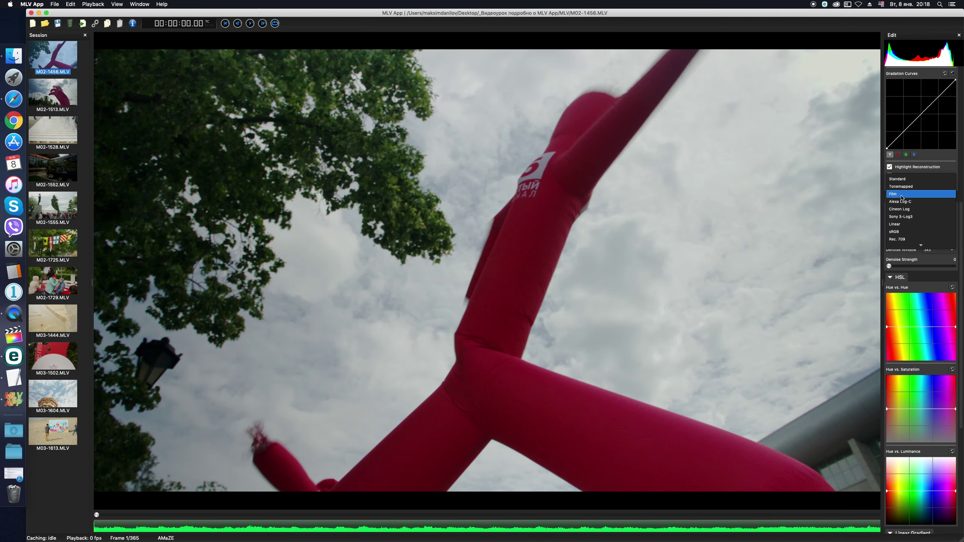
scroll(922, 300, "up", 10)
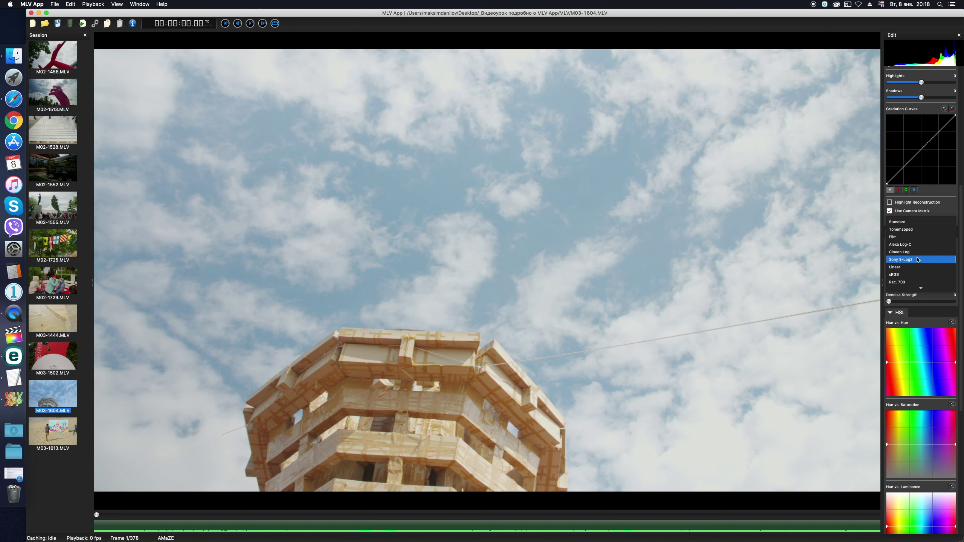
Step: Apply the Alexa Log-C tone profile
left_click(910, 244)
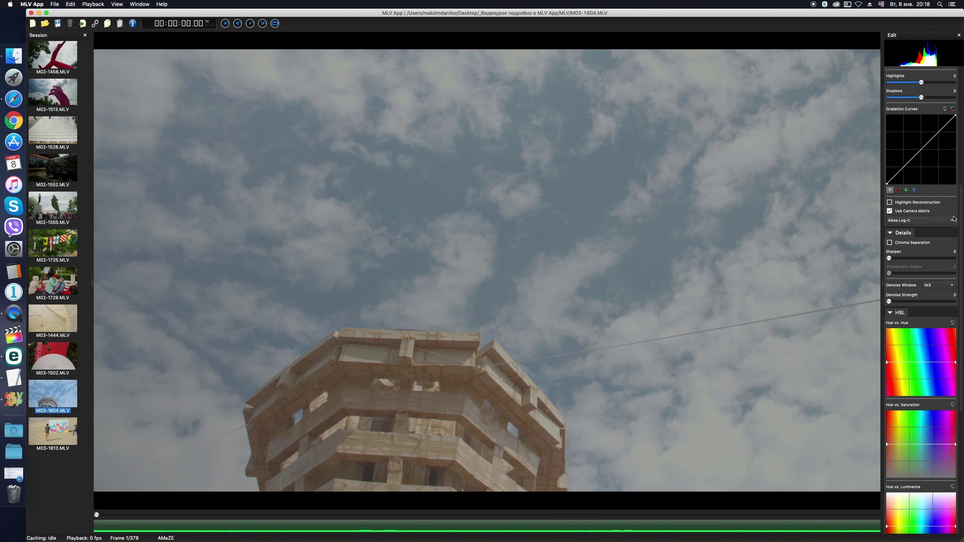
scroll(957, 221, "up", 10)
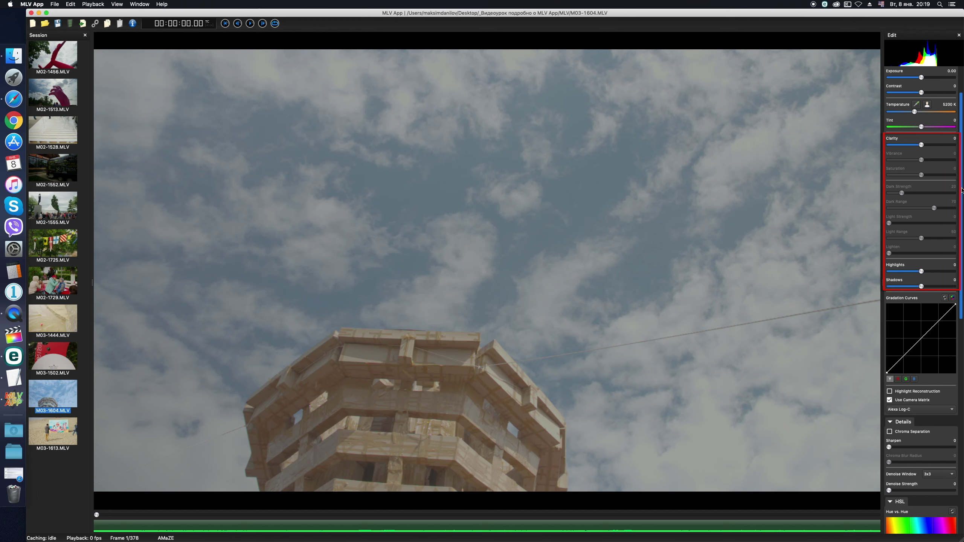
scroll(960, 266, "down", 5)
scroll(960, 271, "down", 3)
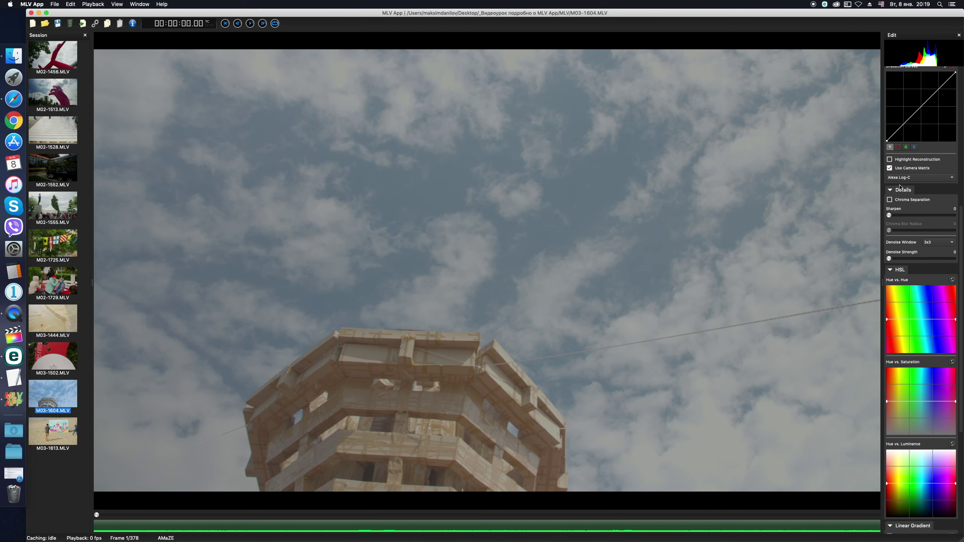
Step: Compare the Cineon Log profile, then set the profile back to Tonemapped
left_click(912, 178)
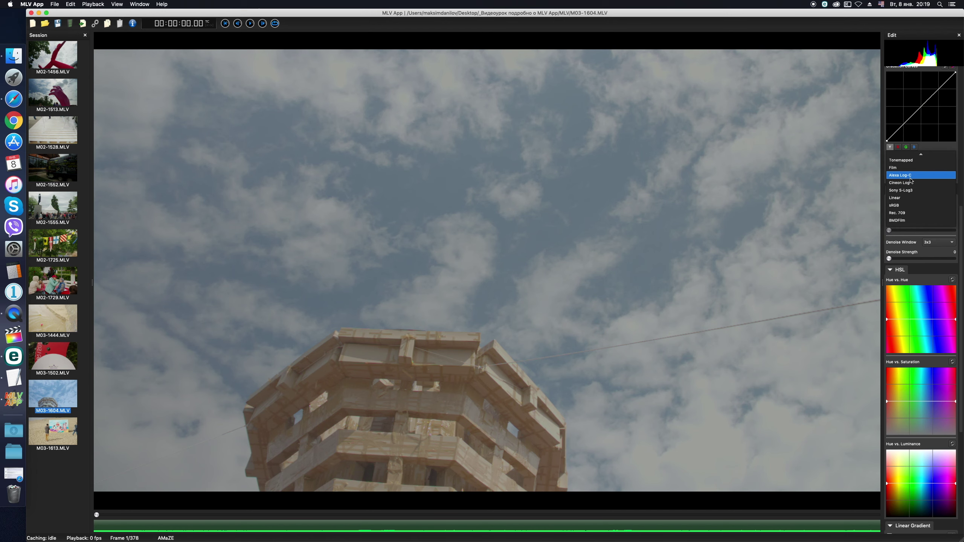
left_click(902, 183)
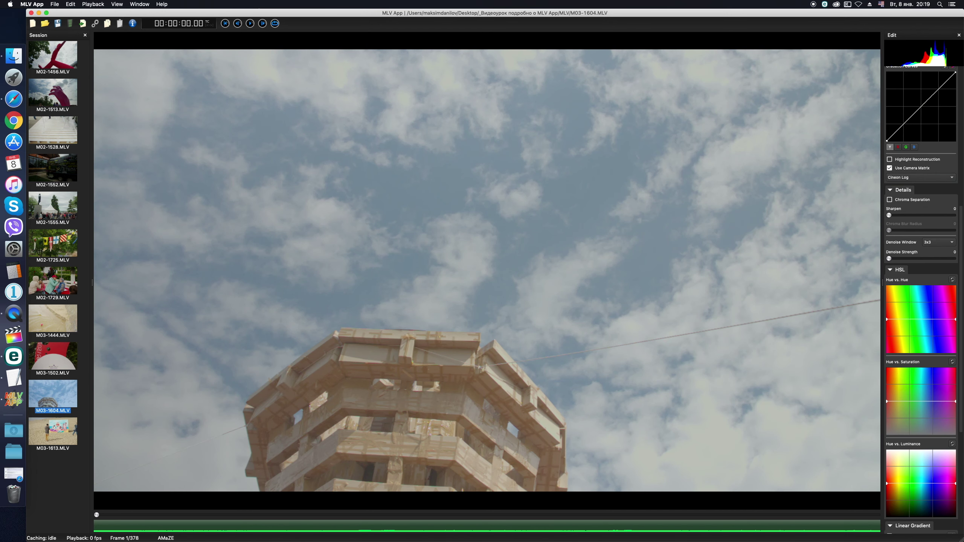
scroll(922, 300, "up", 12)
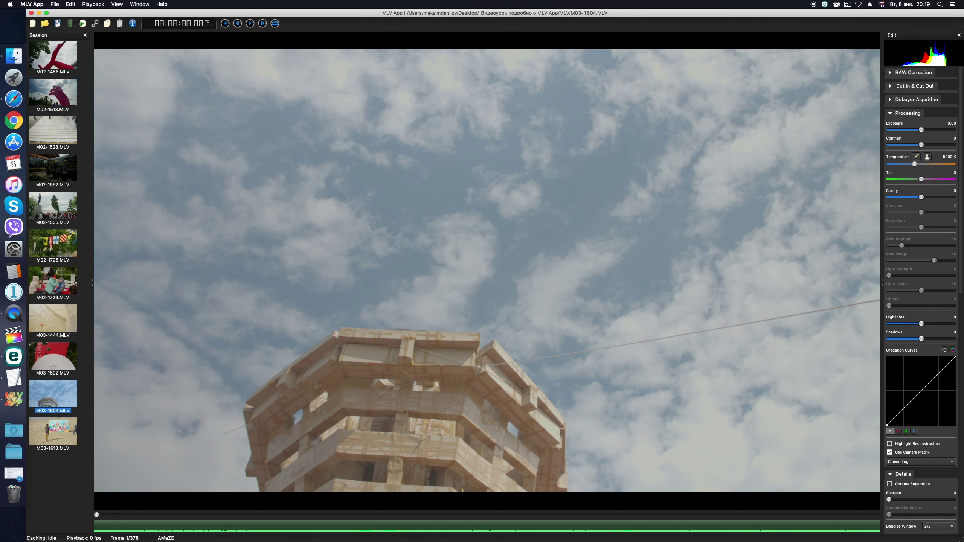
scroll(922, 300, "down", 15)
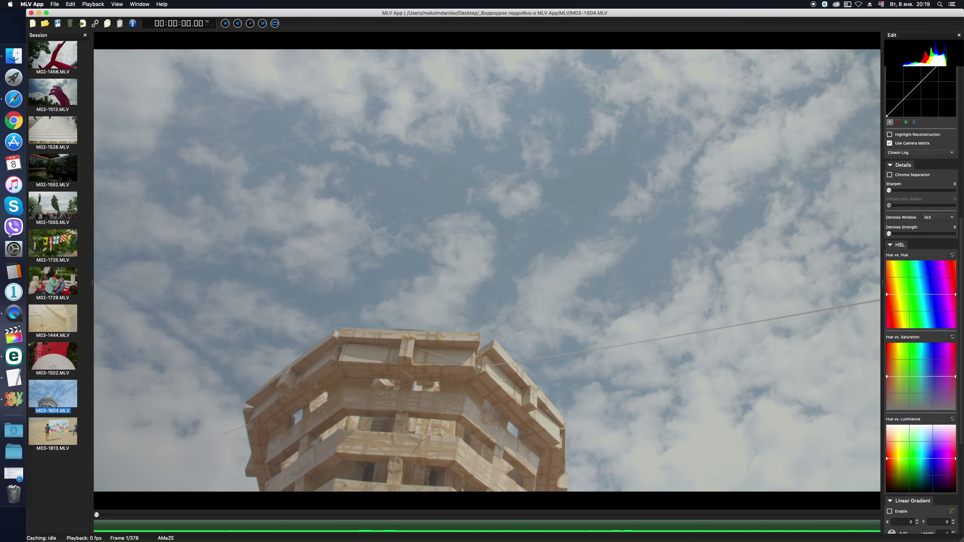
scroll(922, 300, "down", 5)
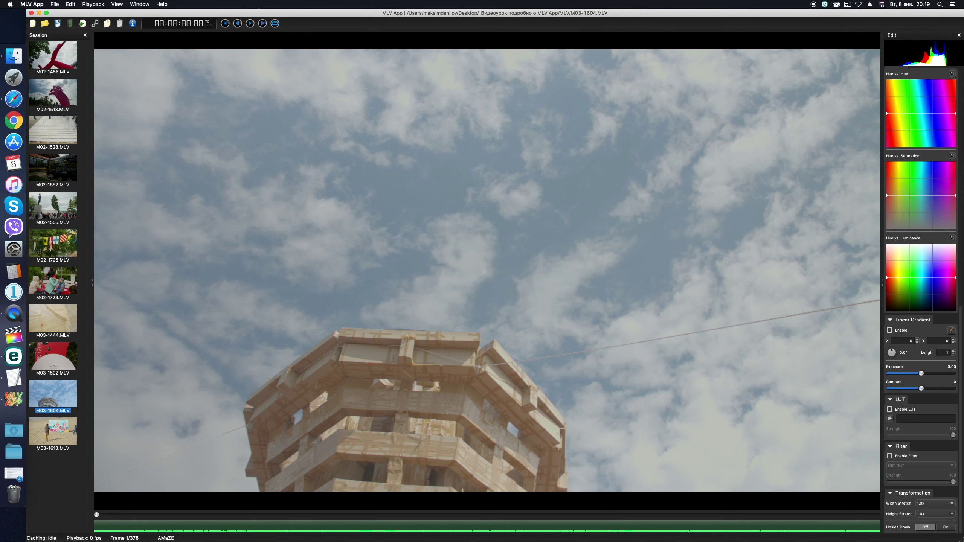
scroll(922, 300, "up", 8)
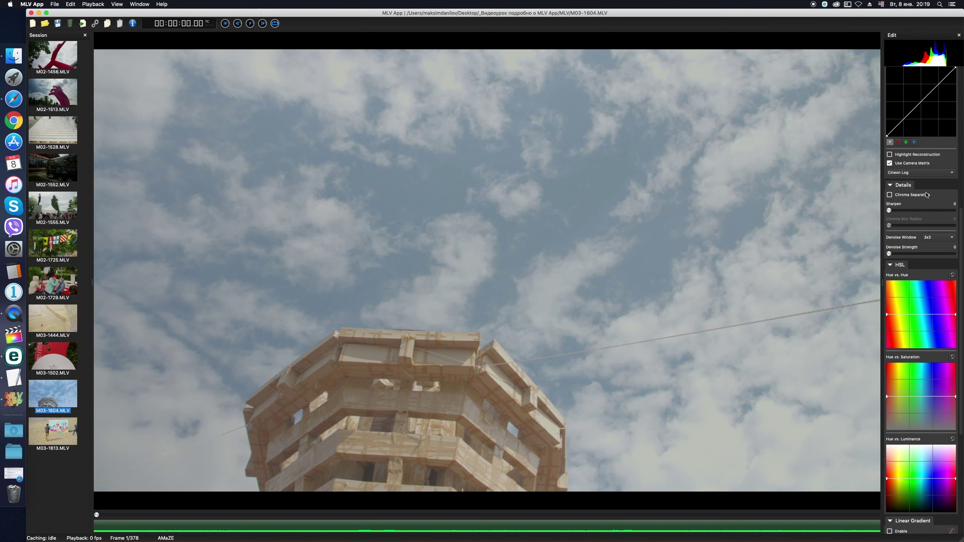
scroll(927, 195, "up", 3)
left_click(911, 251)
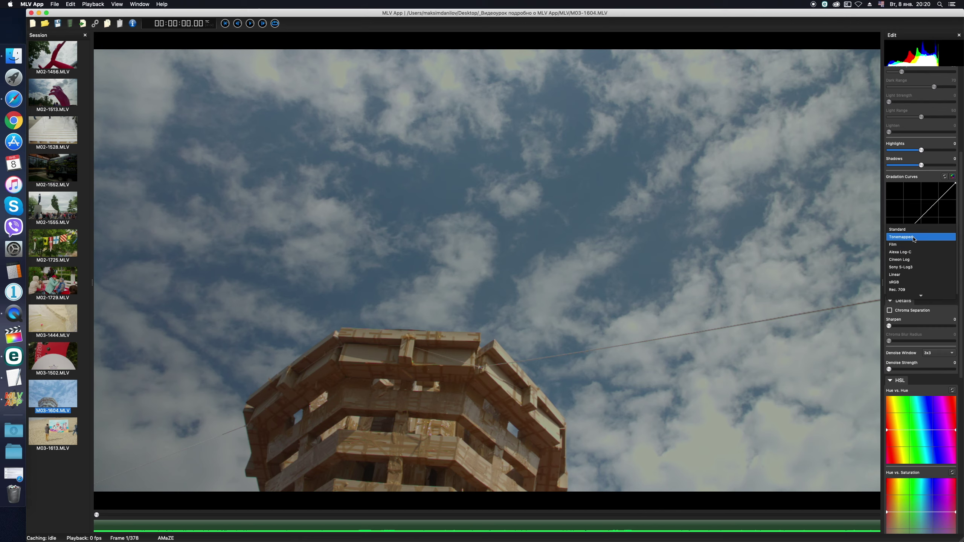
left_click(914, 237)
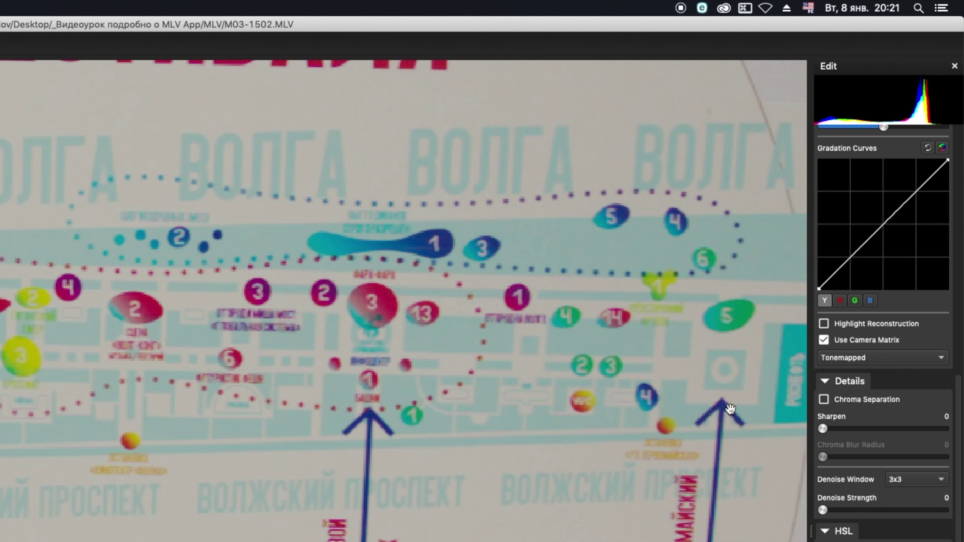
Step: Try sharpening at 72 and 47, then reduce the tree clip's sharpening to 12
left_click_drag(822, 429, 903, 434)
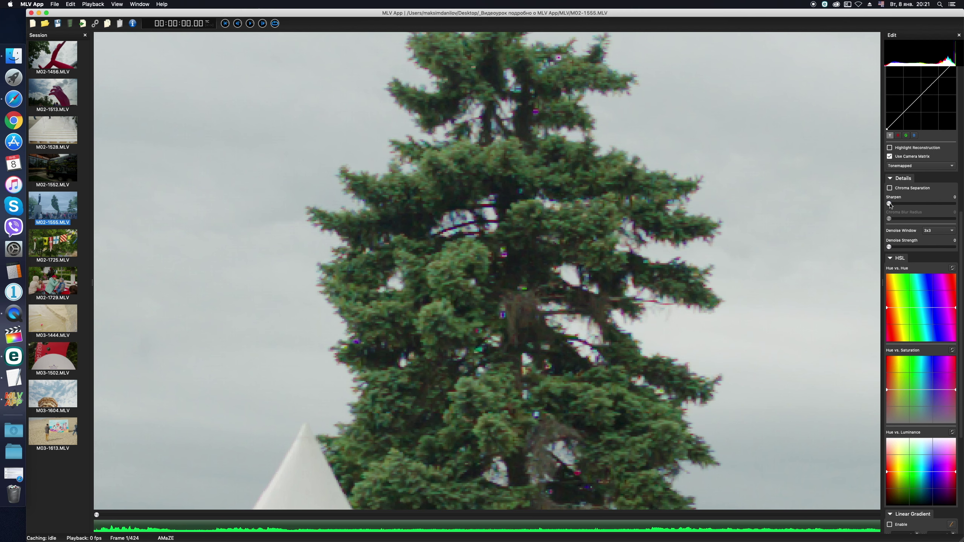
left_click_drag(889, 205, 919, 204)
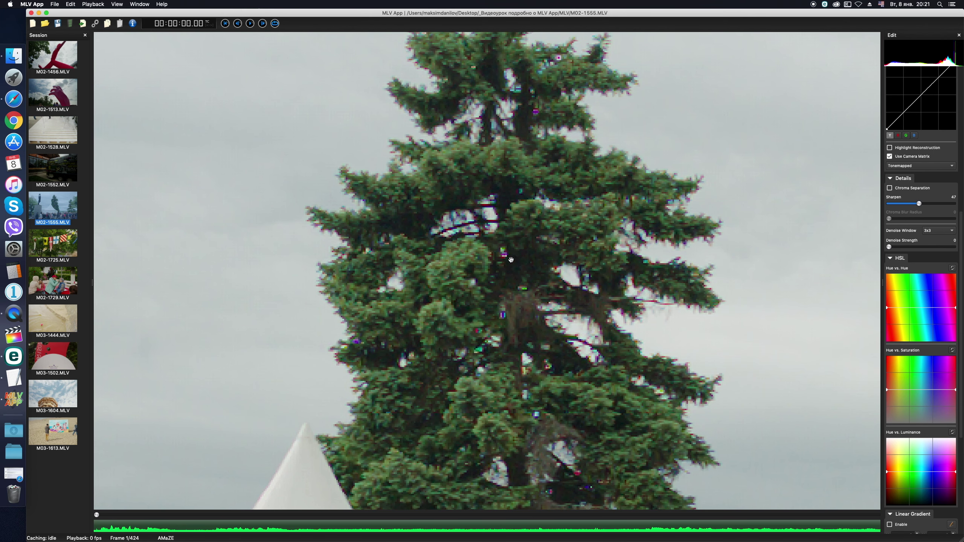
left_click_drag(918, 205, 887, 204)
Step: Enable Chroma Separation, settle sharpening at 37, and compare fringing with separation off and on
left_click(890, 188)
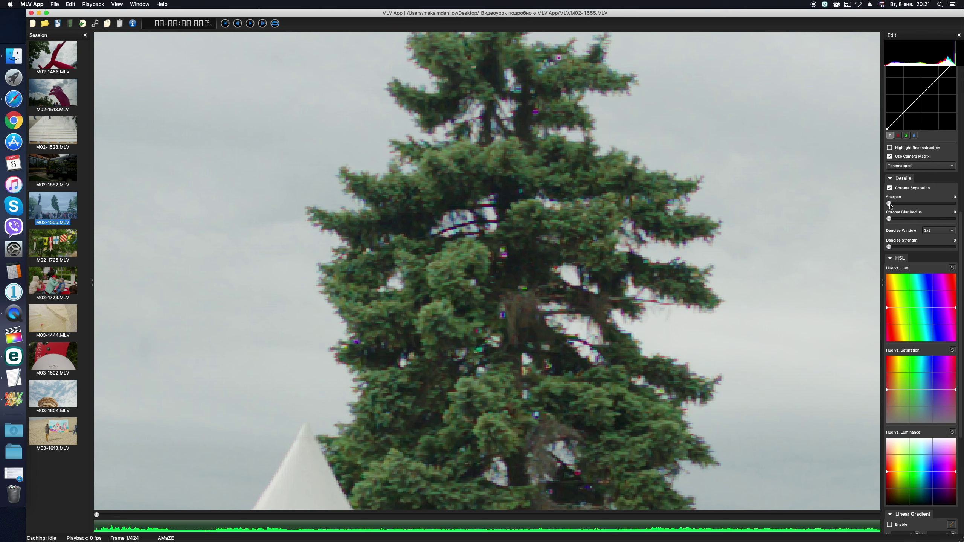
mouse_move(890, 206)
left_mouse_down()
mouse_move(926, 205)
mouse_move(912, 203)
mouse_move(923, 201)
mouse_move(903, 220)
left_mouse_up()
left_click(889, 218)
left_click(890, 189)
left_click(891, 189)
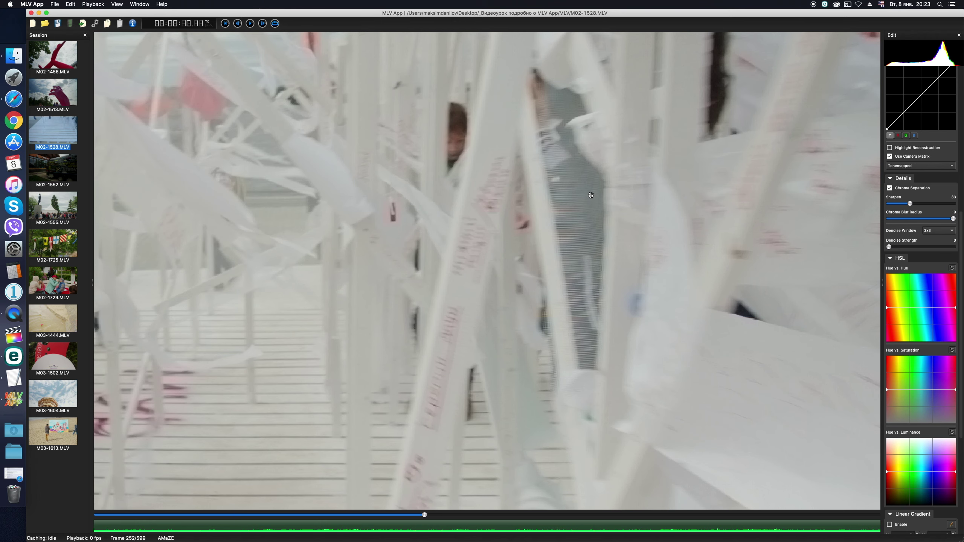
Step: Lower Chroma Blur Radius, compare Chroma Separation off and on leaving it on, then load M02-1552.MLV
left_click_drag(954, 220, 934, 220)
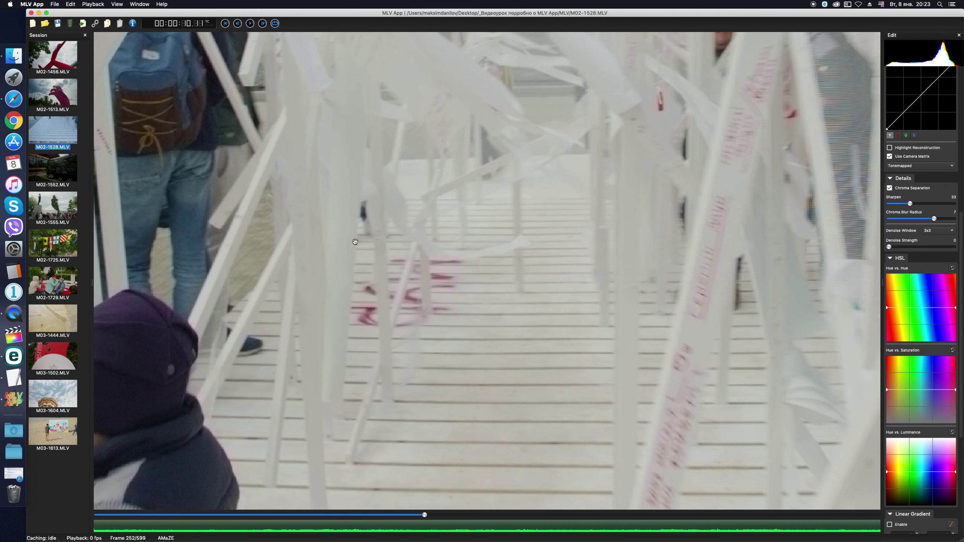
left_click_drag(355, 242, 584, 142)
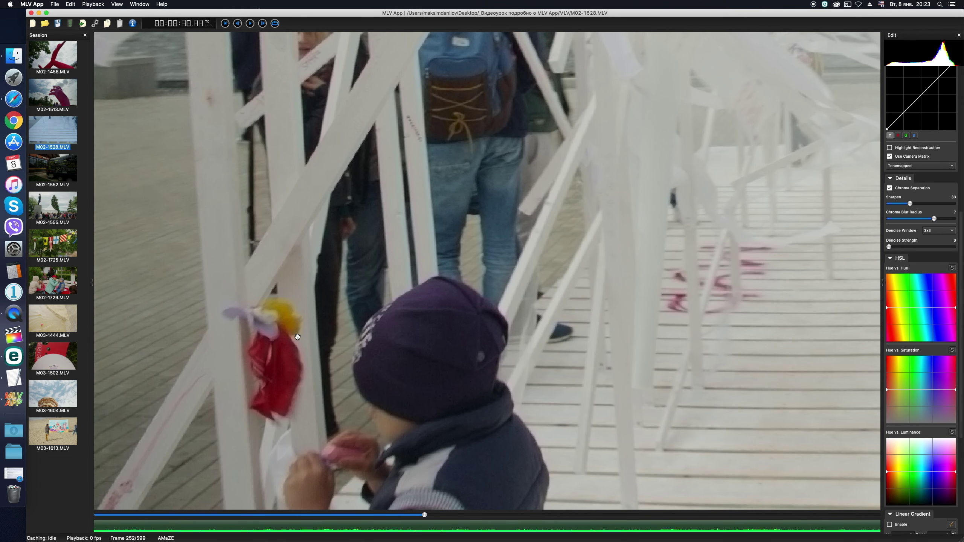
left_click(889, 189)
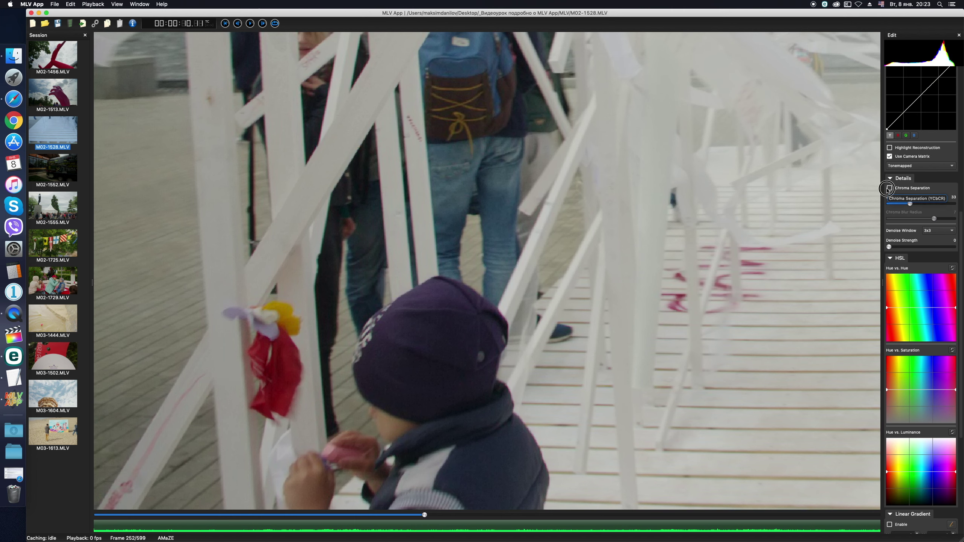
left_click(890, 188)
left_click(889, 188)
left_click(889, 188)
left_click(889, 188)
left_click(889, 189)
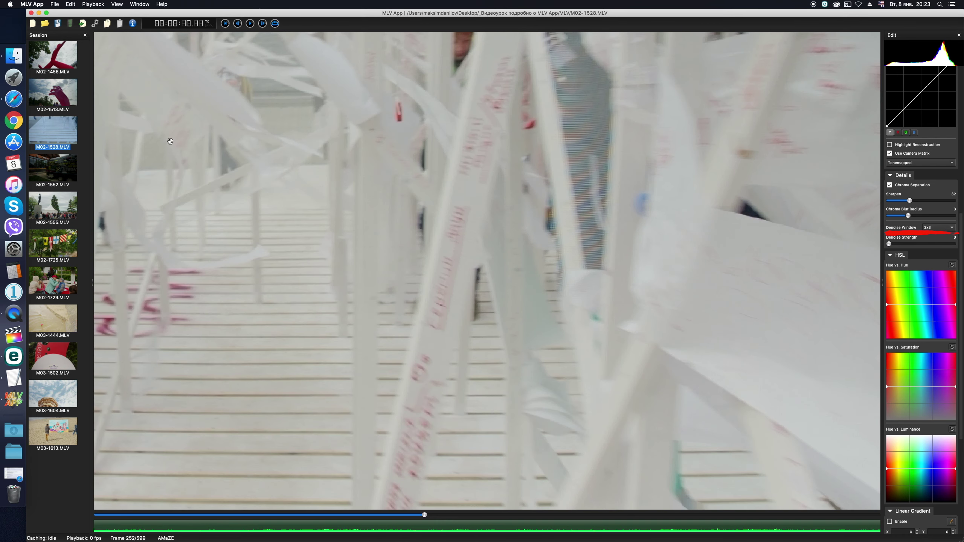
left_click(63, 175)
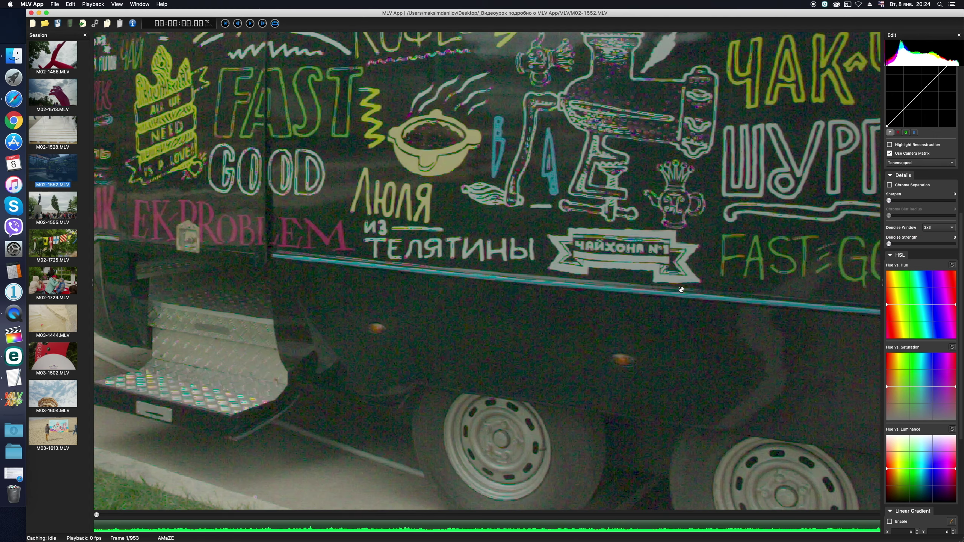
Step: Apply Photoshop's Median noise filter to the truck frame, comparing the preview off and on
left_click_drag(681, 290, 584, 259)
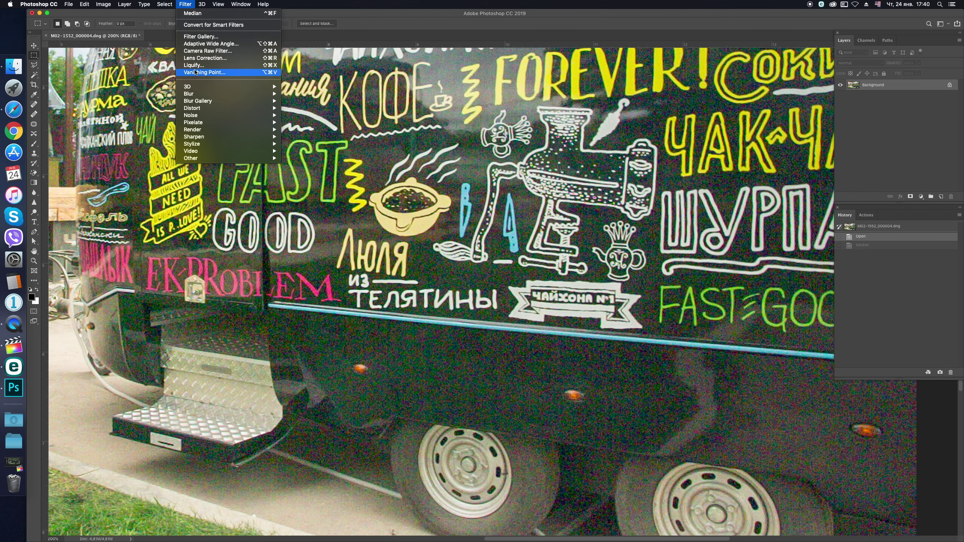
mouse_move(228, 116)
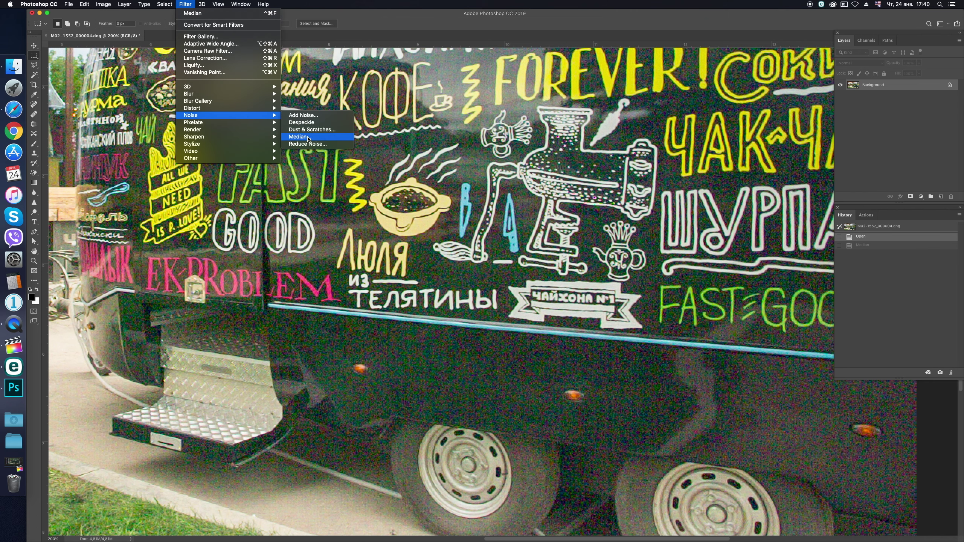
left_click(299, 136)
left_click(536, 187)
left_click(526, 185)
left_click(535, 156)
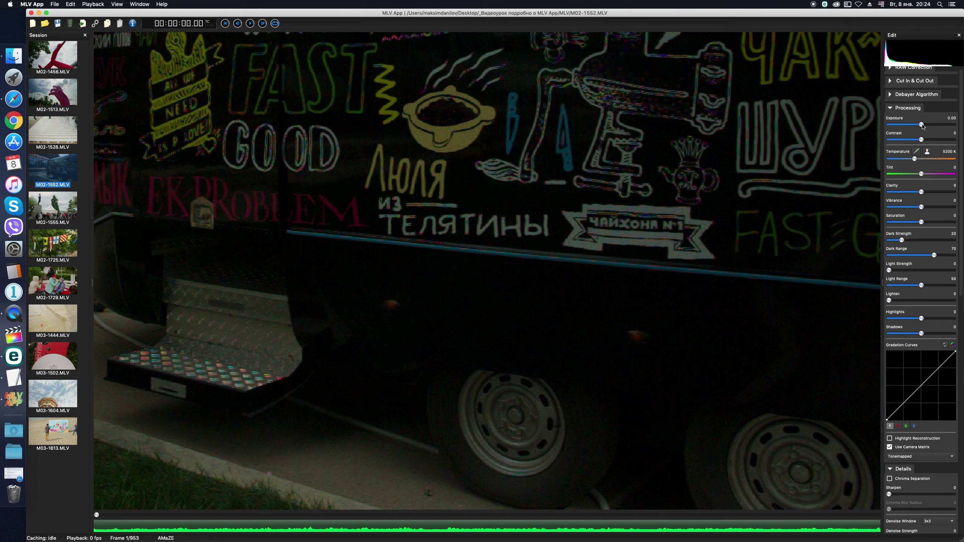
Step: Raise exposure to 4.00, enable chroma separation and set chroma blur radius to 5
left_click_drag(922, 127, 955, 126)
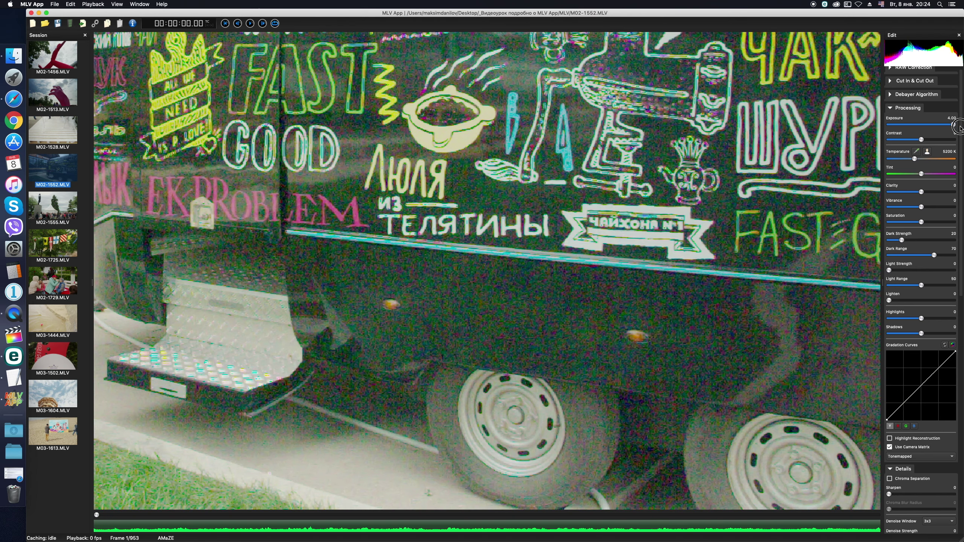
left_click_drag(752, 290, 604, 290)
scroll(937, 332, "down", 15)
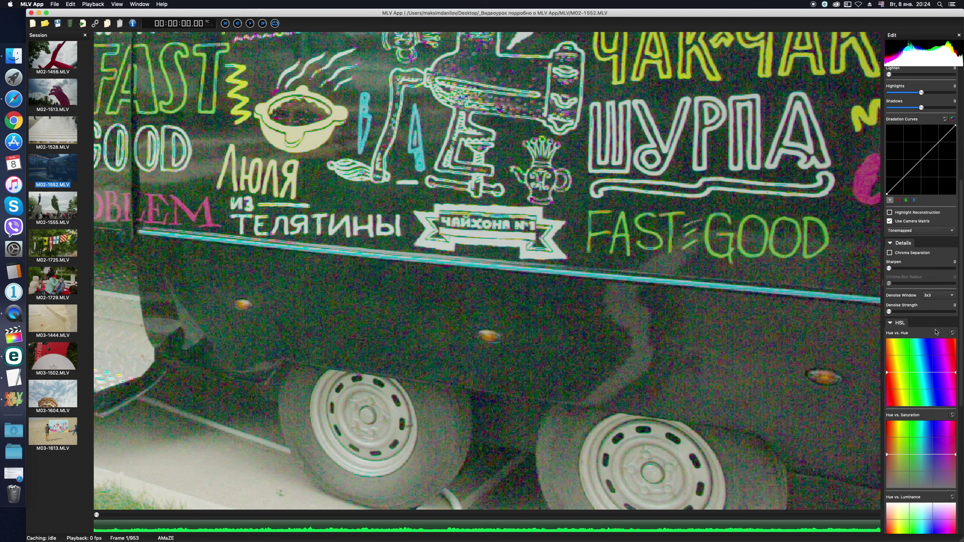
left_click(890, 163)
left_click_drag(889, 193, 908, 193)
Step: Try chroma smoothing at 2x2, 3x3 and 5x5 in RAW correction, then turn it off
scroll(911, 190, "up", 10)
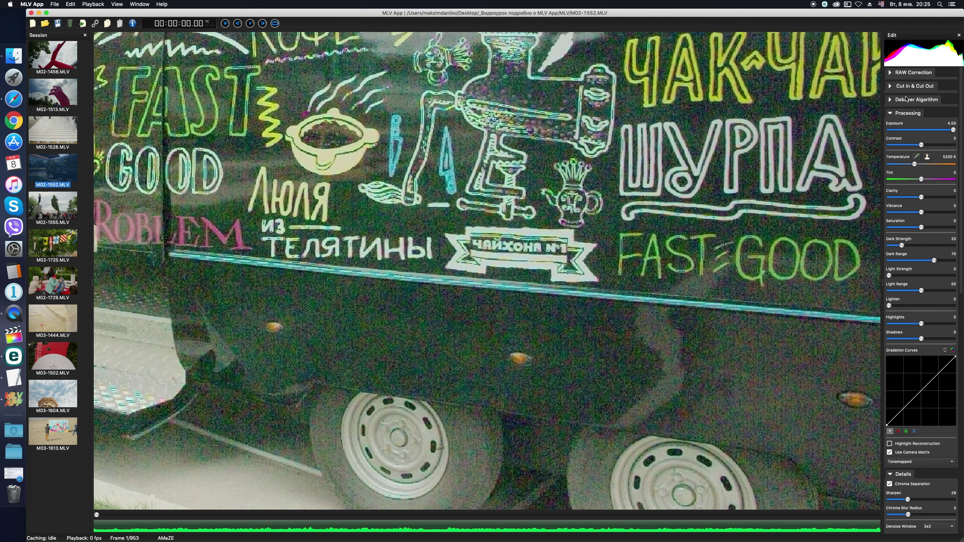
left_click(891, 73)
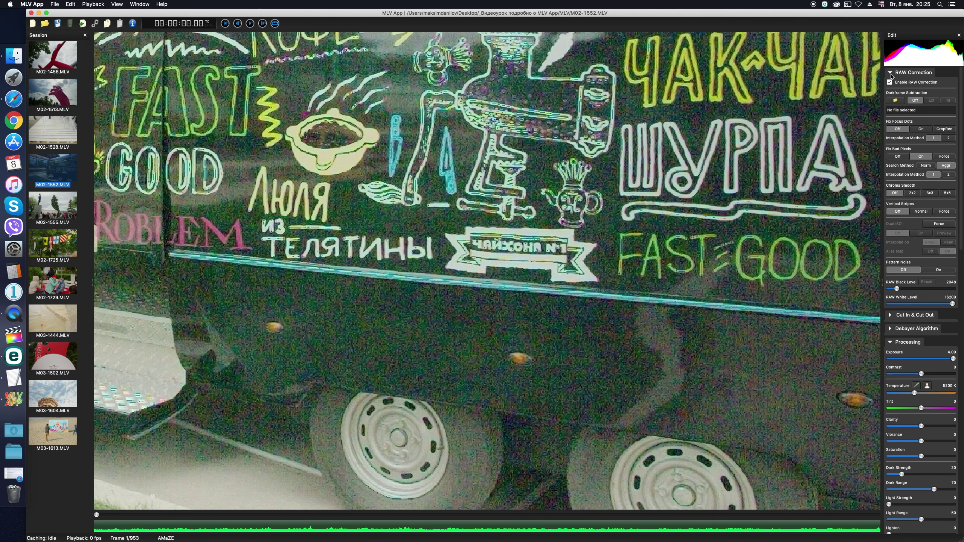
left_click(913, 194)
left_click(930, 193)
left_click(948, 193)
left_click(930, 193)
left_click(895, 194)
Step: Try 4x4 and 5x5 denoise windows, then return the window to 3x3
left_click_drag(961, 185, 961, 345)
left_click(938, 359)
left_click(935, 367)
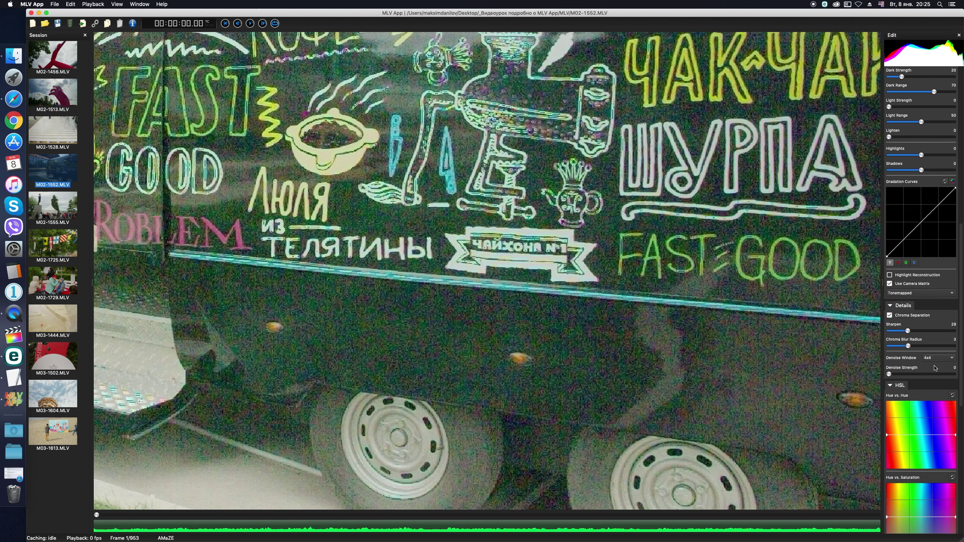
left_click(937, 360)
left_click(937, 366)
left_click(937, 361)
left_click(938, 349)
Step: Test denoise strength at 100, 83 and about 44, then try 5x5 and 7x7 windows
left_click_drag(888, 375, 958, 378)
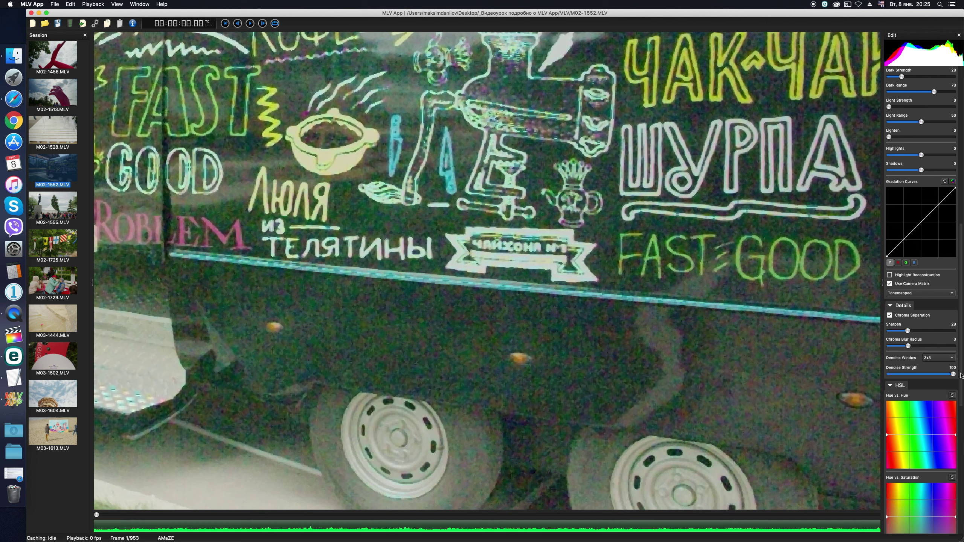
left_click_drag(954, 376, 944, 375)
left_click_drag(943, 375, 922, 374)
left_click(938, 359)
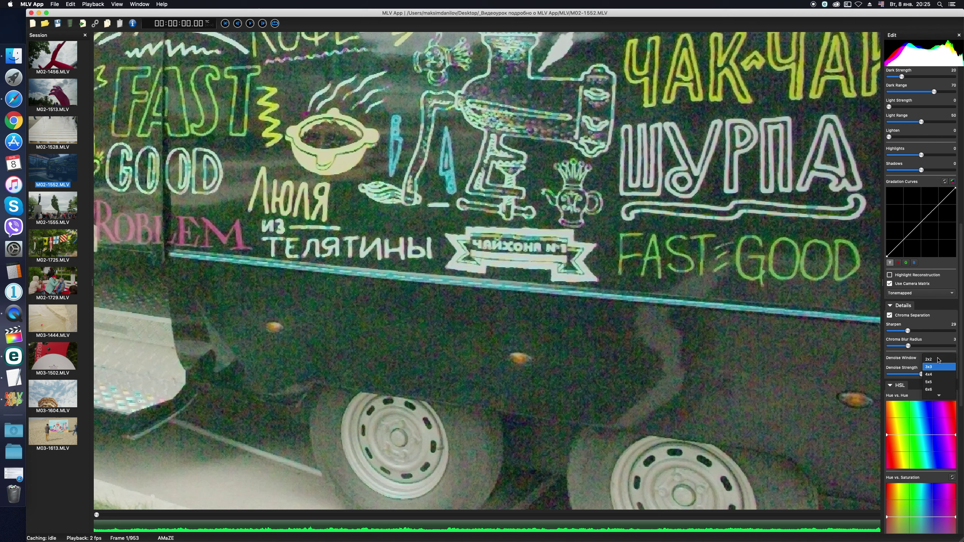
left_click(938, 382)
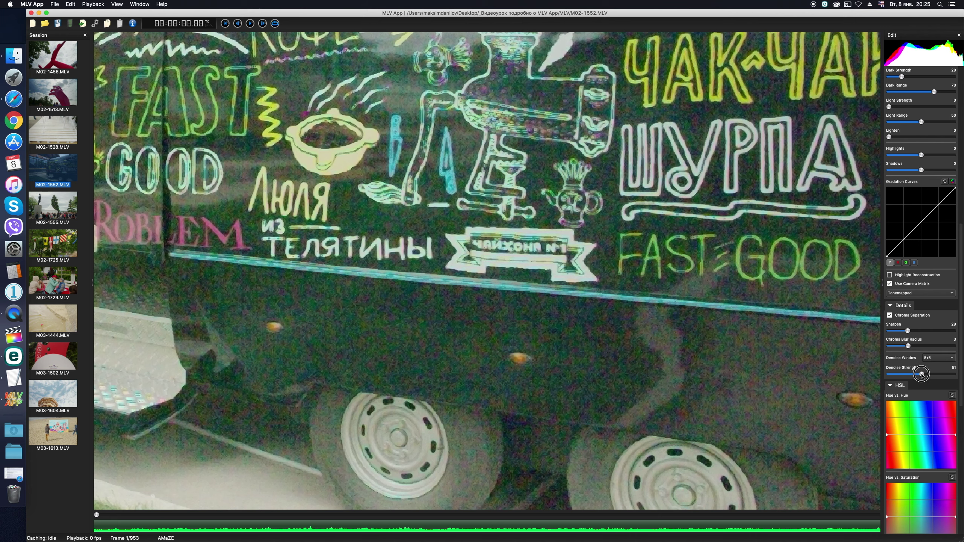
left_click(940, 358)
left_click(939, 371)
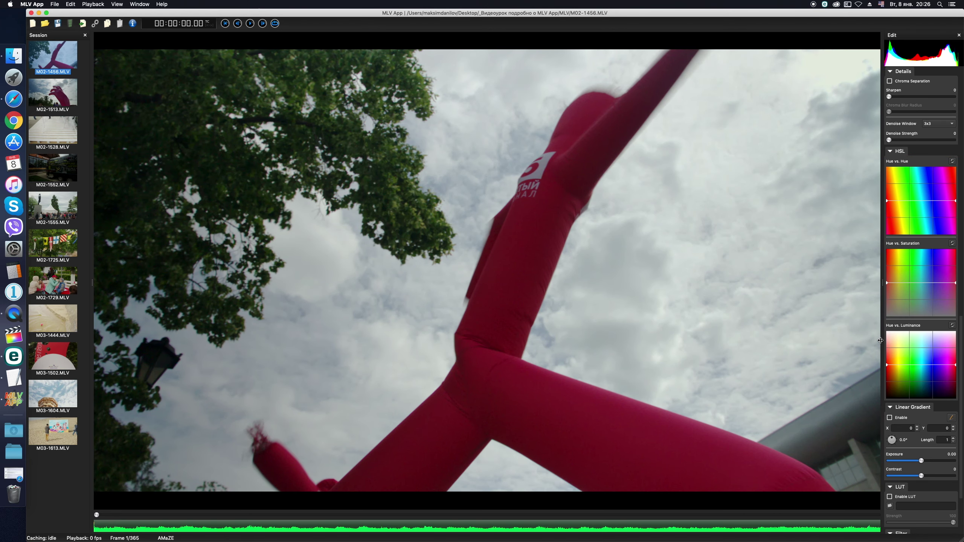
Step: Scroll the settings panel down on the M03-1604 tower clip
left_click_drag(960, 325, 963, 336)
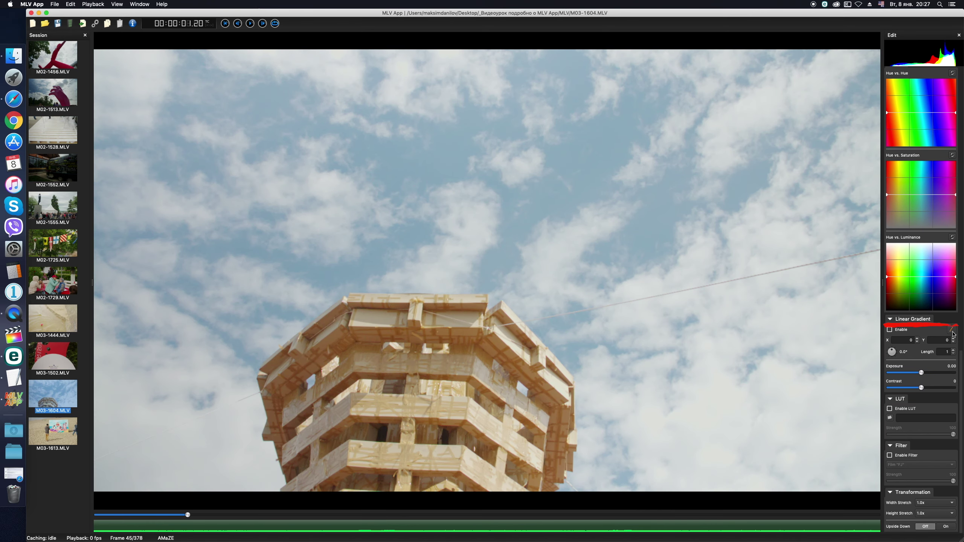
Step: Draw a linear gradient down the tower's sky with contrast 100, redraw it lower, then disable it
left_click(893, 330)
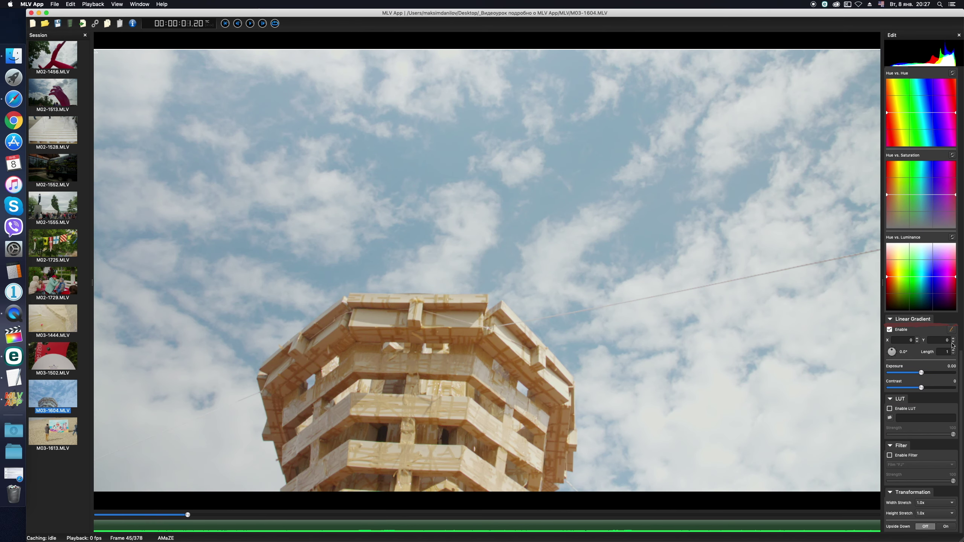
left_click(954, 330)
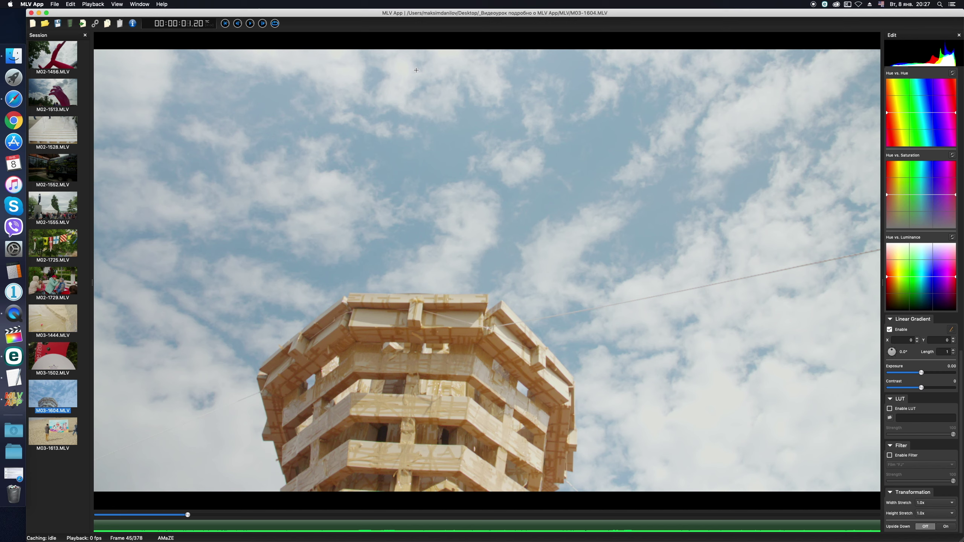
left_click_drag(420, 70, 426, 383)
scroll(922, 374, "down", 10)
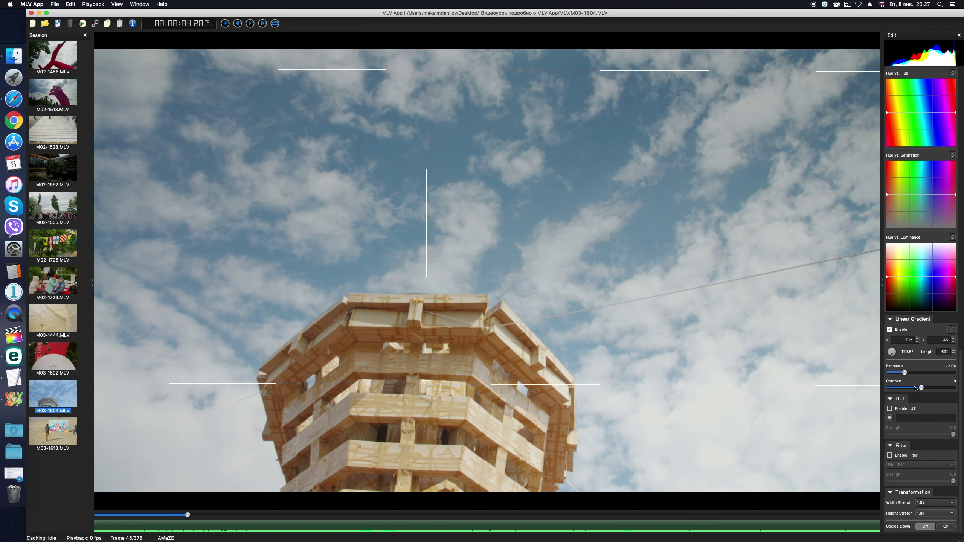
left_click_drag(922, 388, 955, 388)
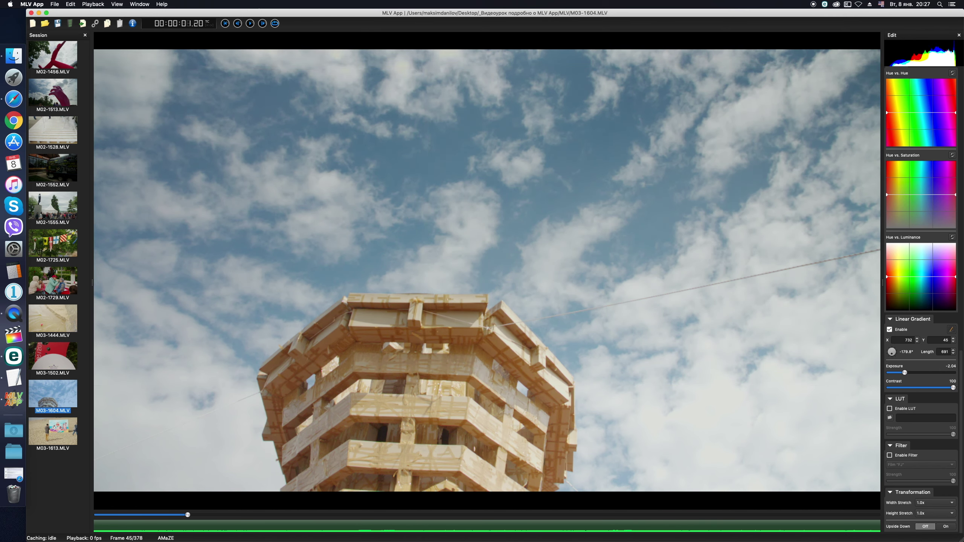
left_click(952, 329)
left_click_drag(424, 110, 427, 420)
left_click(889, 329)
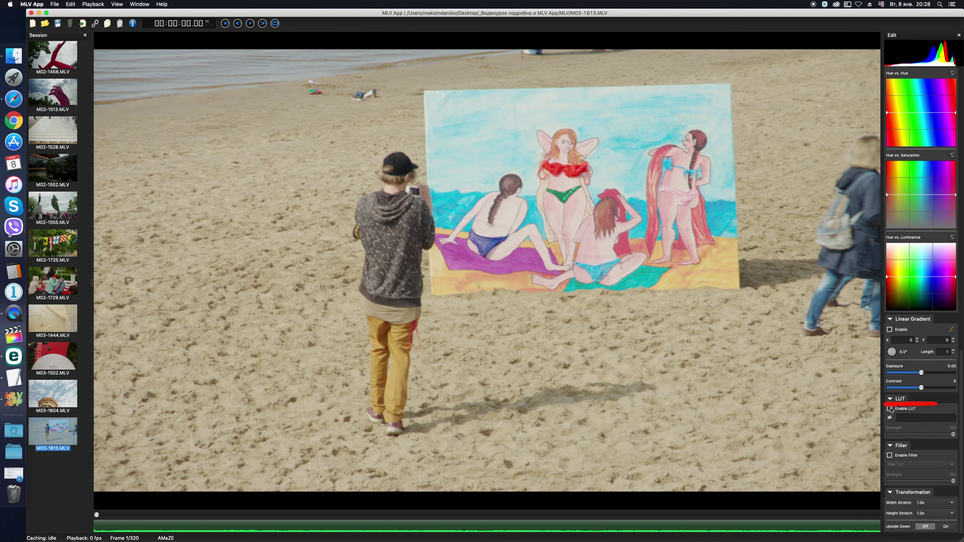
Step: Load the K_TONE Vintage_KODACHROME.cube LUT at strength 61, then switch the LUT off
left_click(889, 409)
left_click(890, 418)
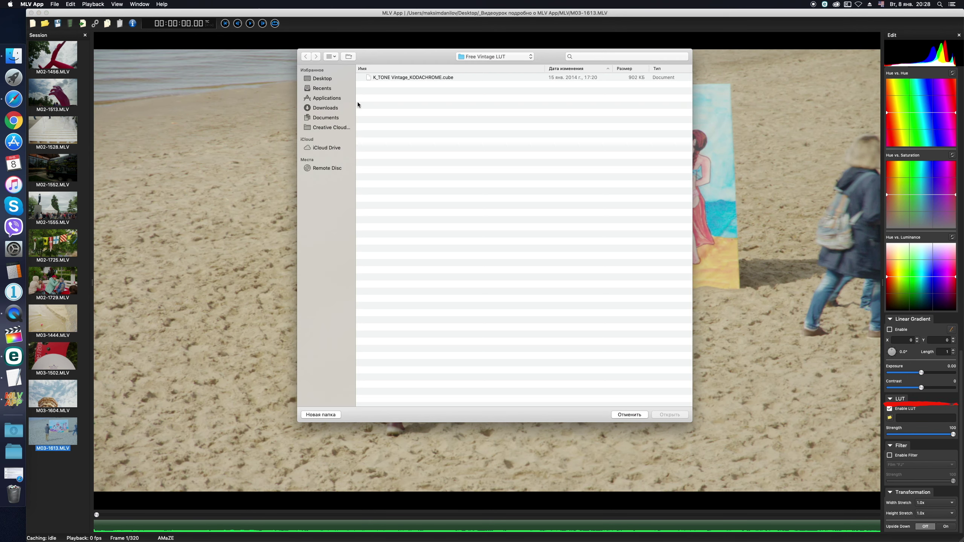
left_click(405, 78)
left_click(664, 417)
left_click_drag(954, 434, 930, 437)
left_click(890, 409)
Step: Enable the film filter and try Film Vis3, another look, Toy Camera, then Film FJ
left_click(890, 455)
left_click(923, 465)
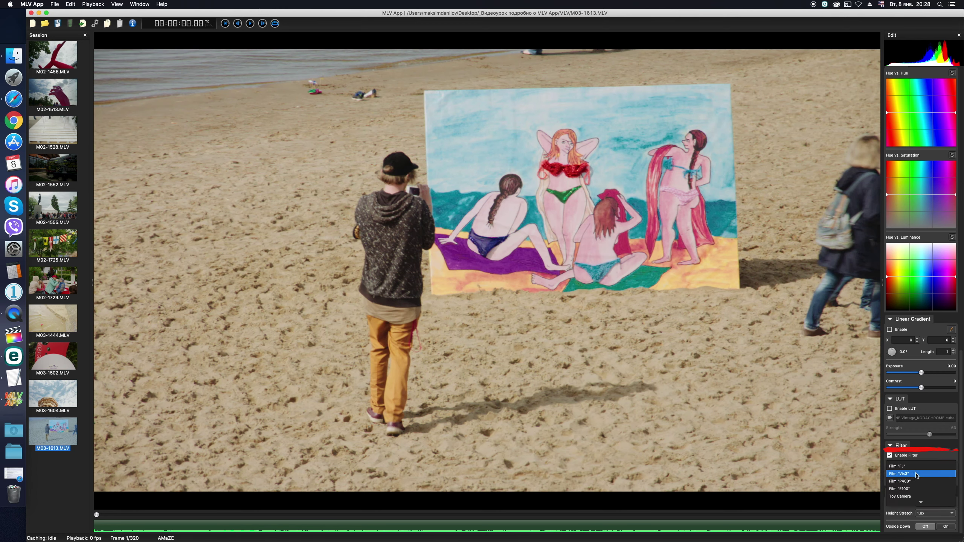
left_click(922, 473)
left_click(921, 465)
left_click(932, 467)
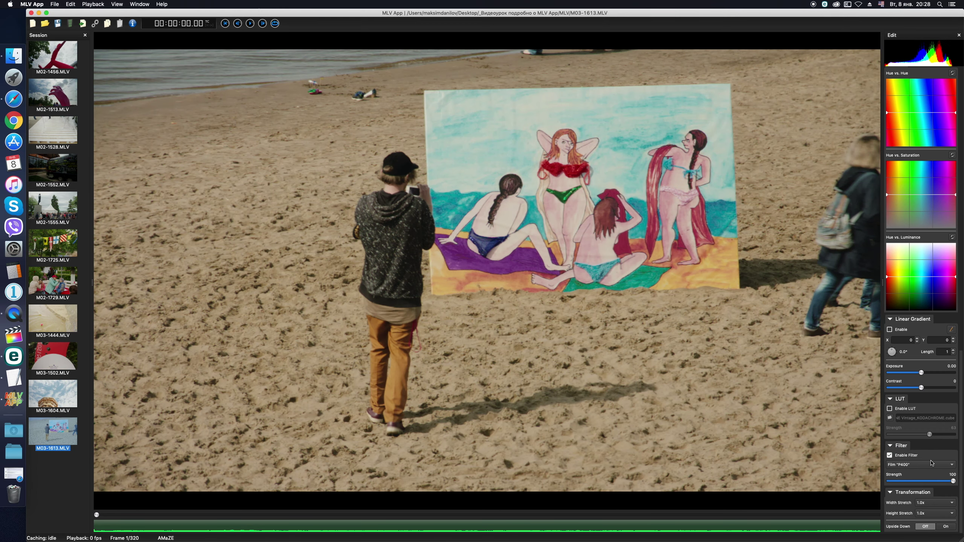
left_click(933, 465)
left_click(919, 479)
left_click(922, 465)
left_click(921, 470)
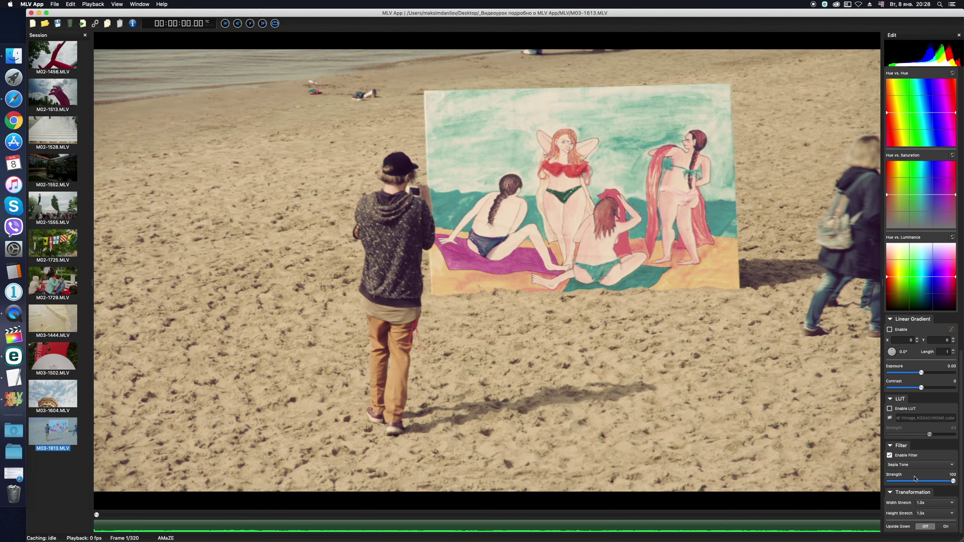
Step: Disable the film filter, keep width stretch at 1.0x, and flip Upside Down on then off
left_click(890, 456)
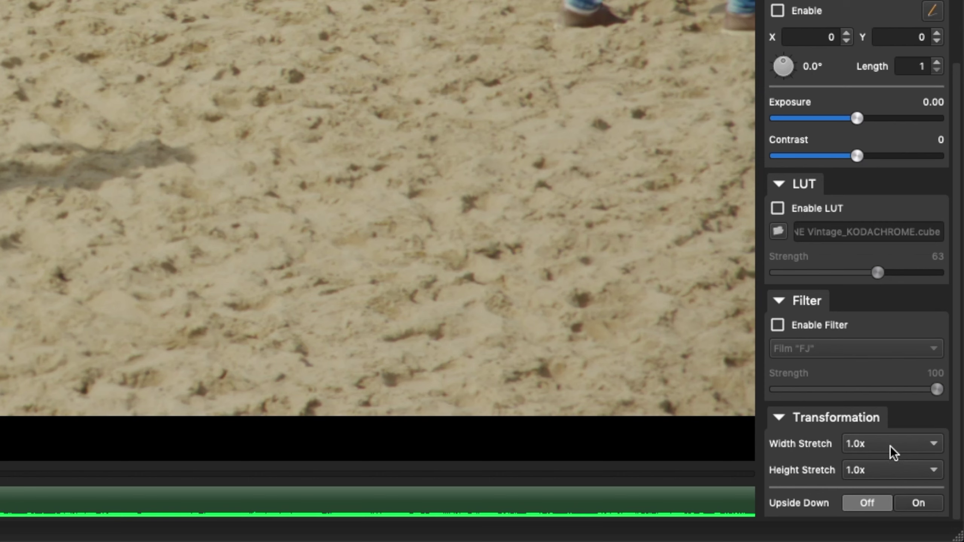
left_click(892, 447)
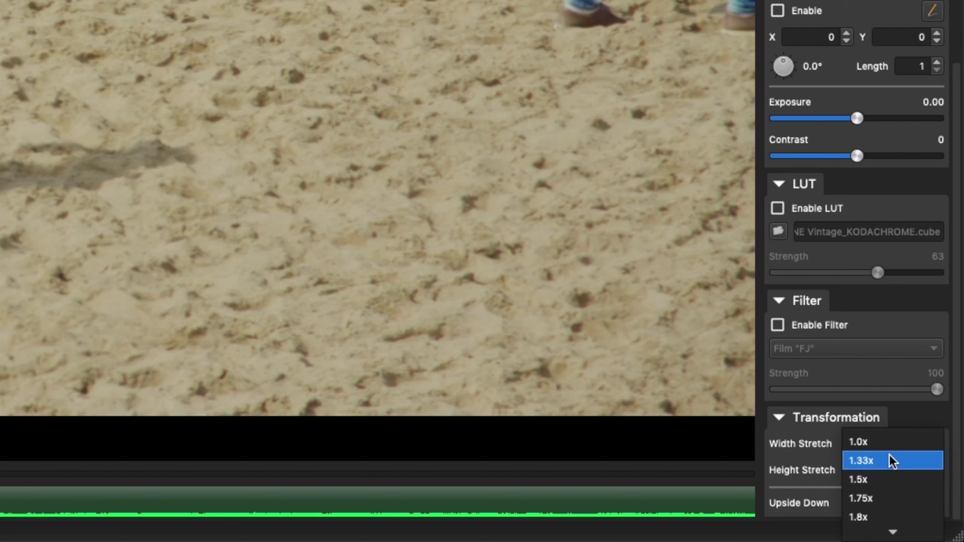
left_click(899, 444)
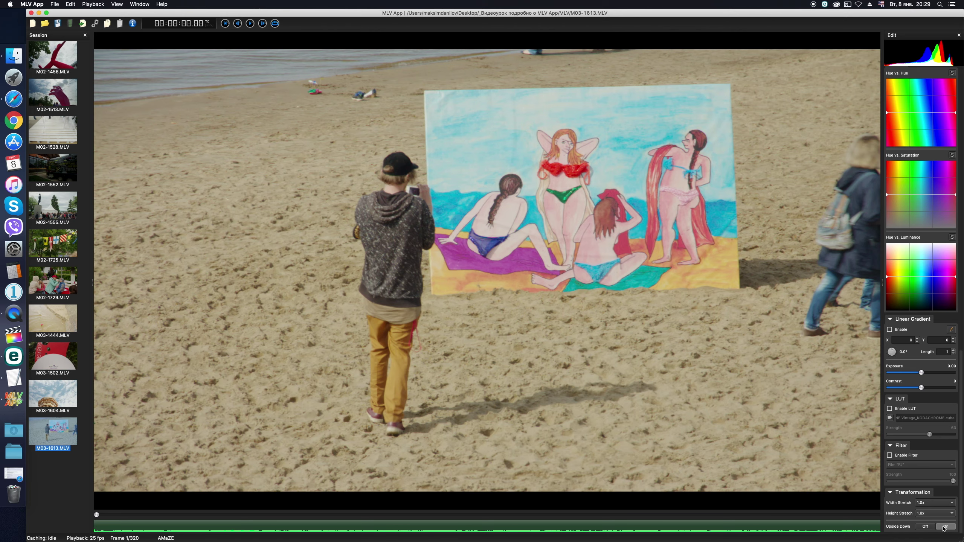
left_click(919, 503)
left_click(927, 527)
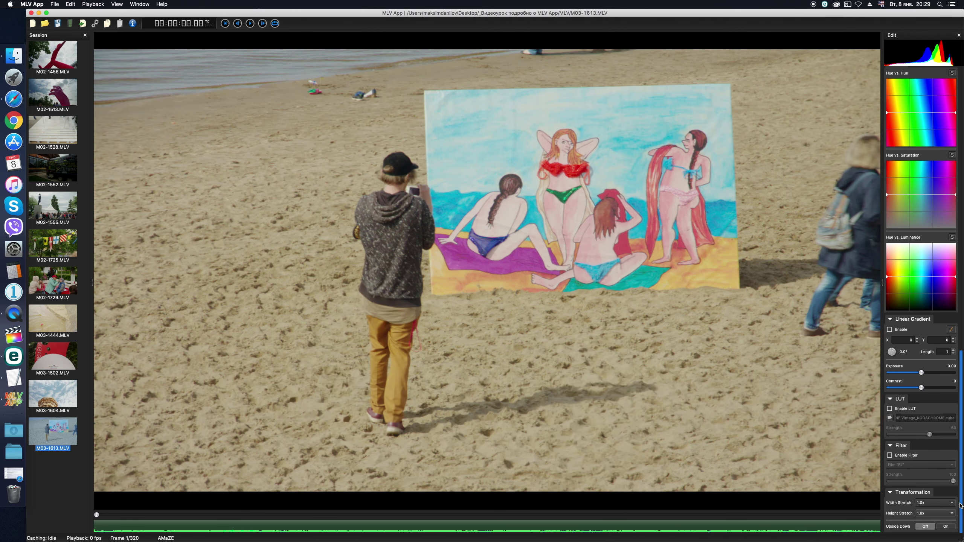
Step: Scroll the Edit panel back up toward the top
left_click_drag(961, 481, 962, 201)
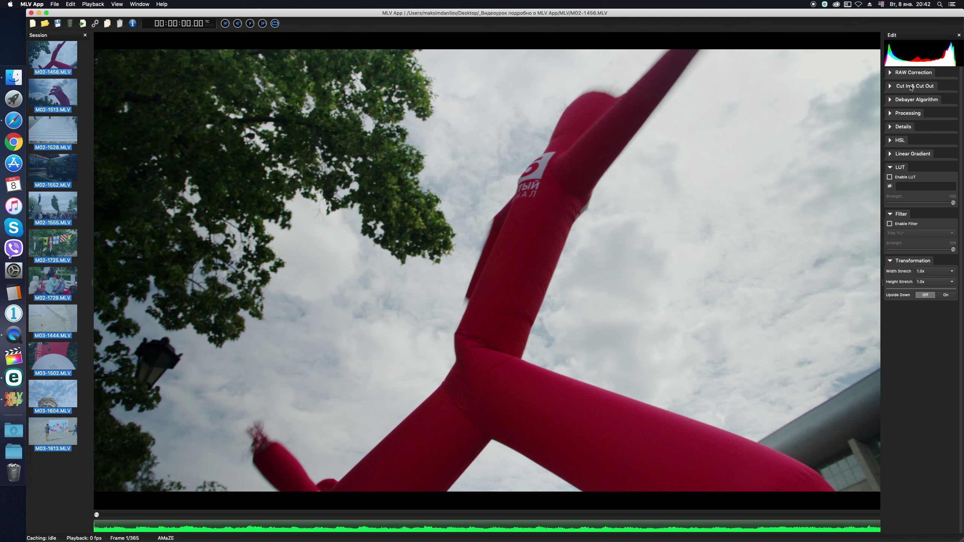
Step: Set export to Apple ProRes 422 Proxy, resized to 1280x720, with audio included
left_click(95, 23)
left_click(495, 220)
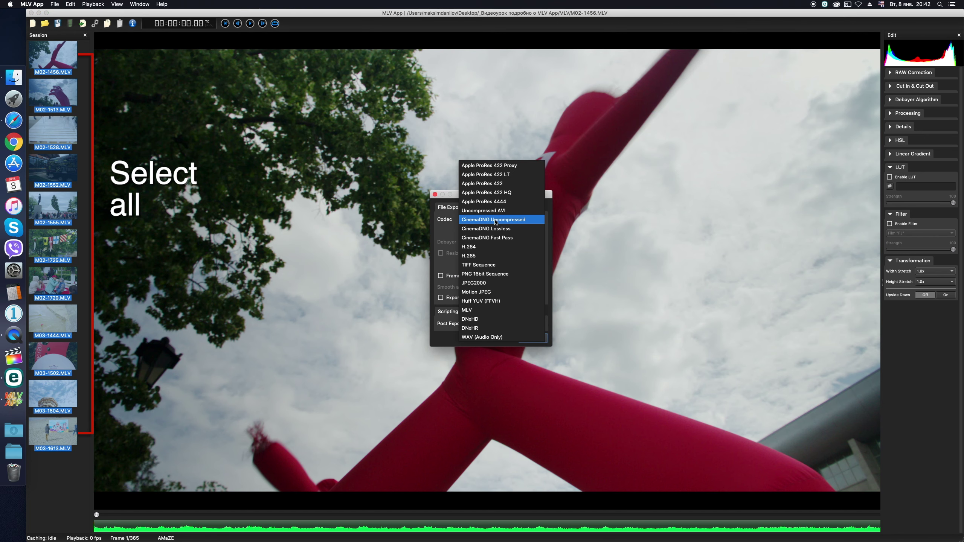
left_click(492, 166)
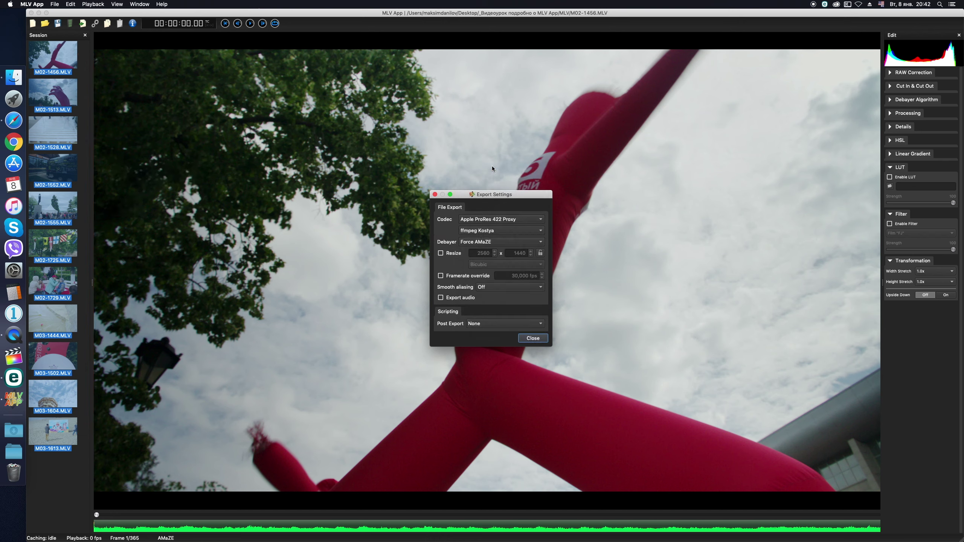
left_click(441, 253)
left_click_drag(471, 254, 505, 255)
type("1280")
key("Tab")
type("720")
left_click(440, 298)
left_click(532, 338)
Step: Export all clips into a new folder named Proxy
left_click(82, 24)
left_click(308, 415)
type("Prox")
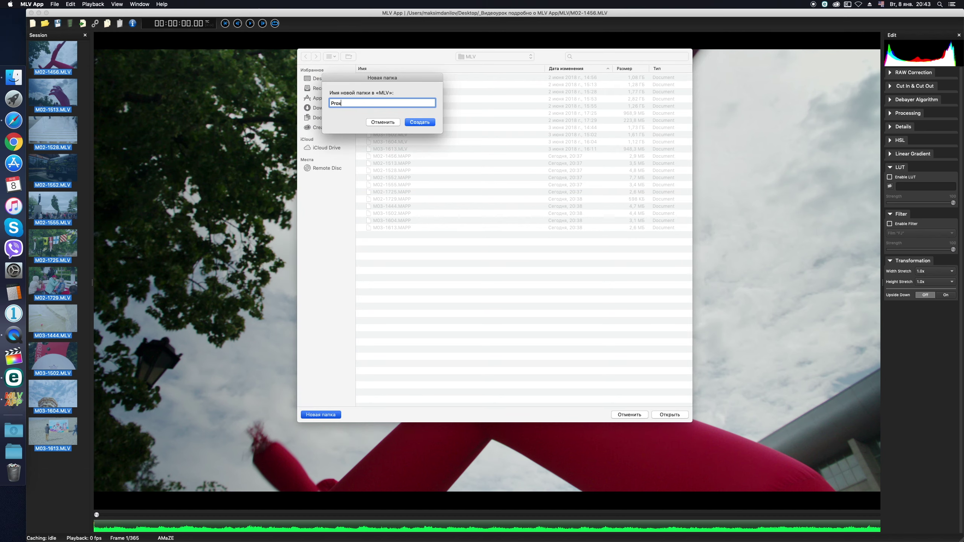
type("y")
key("Return")
left_click(669, 414)
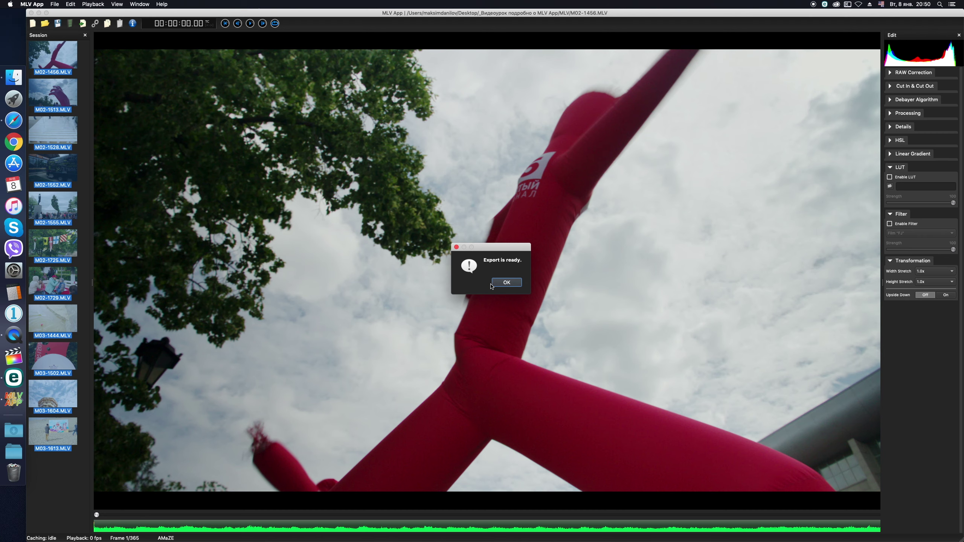
Step: Dismiss the export notice and set the project resolution to 2560x1440
left_click(503, 283)
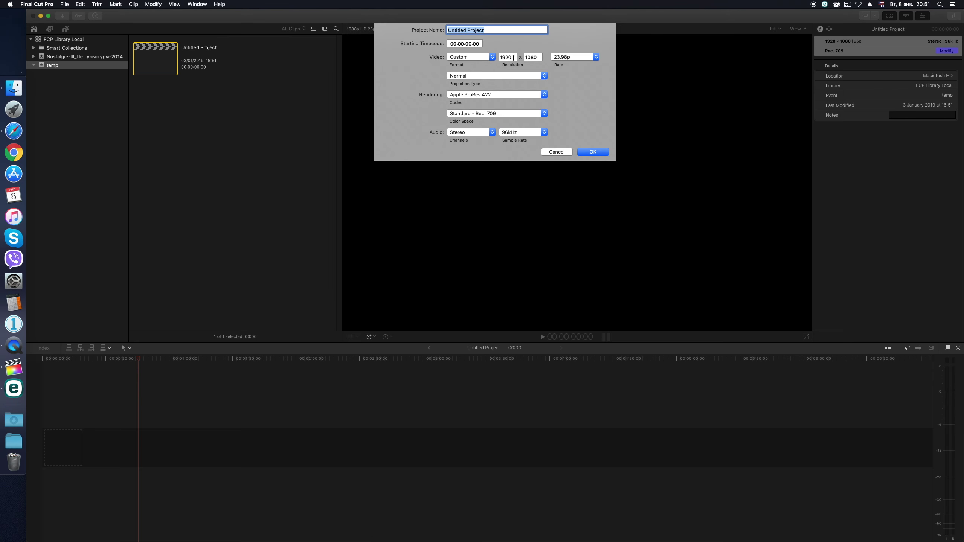
double_click(513, 58)
type("2560")
key("Tab")
type("1440")
left_click(593, 152)
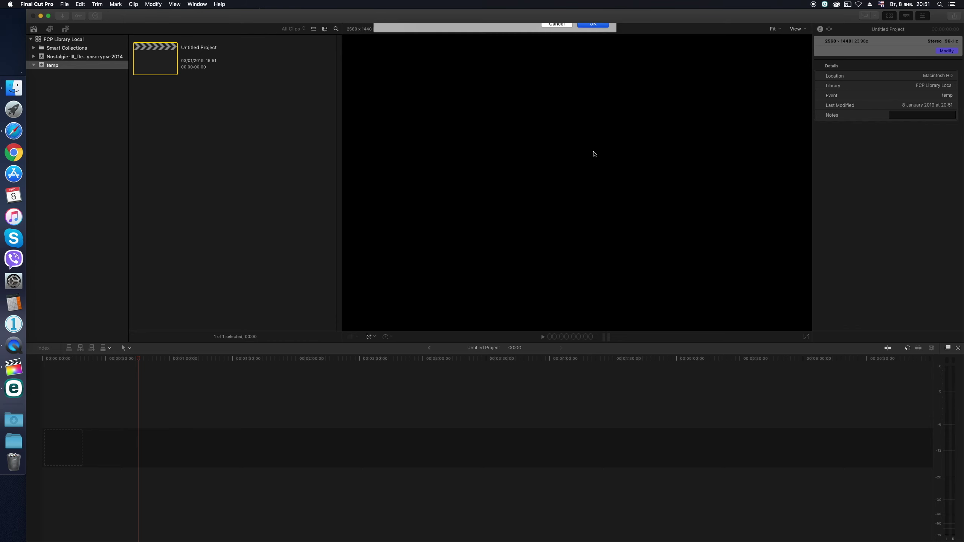
Step: Import all clips from the Proxies folder and place them on the timeline
right_click(162, 143)
left_click(180, 145)
double_click(327, 378)
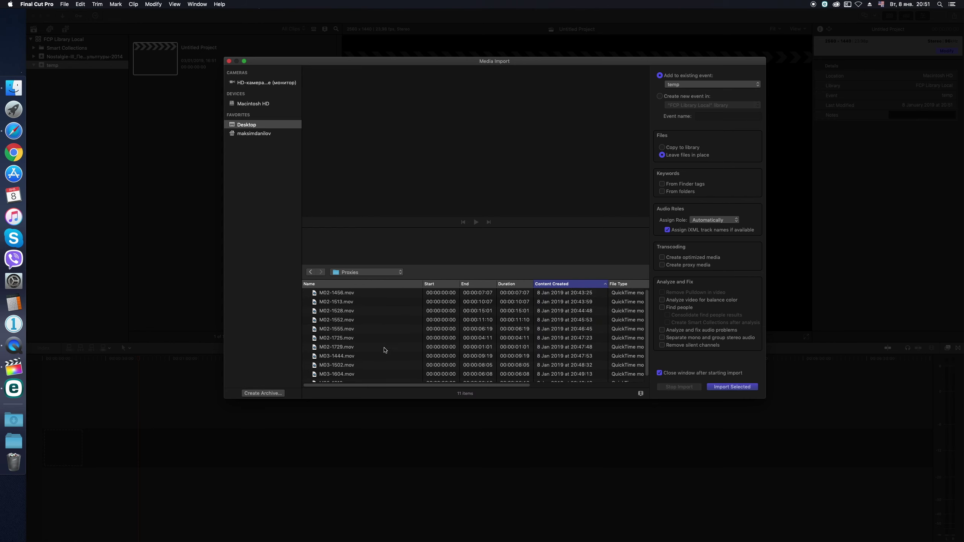
key("super+a")
left_click(732, 387)
left_click_drag(303, 286, 84, 450)
key("shift+z")
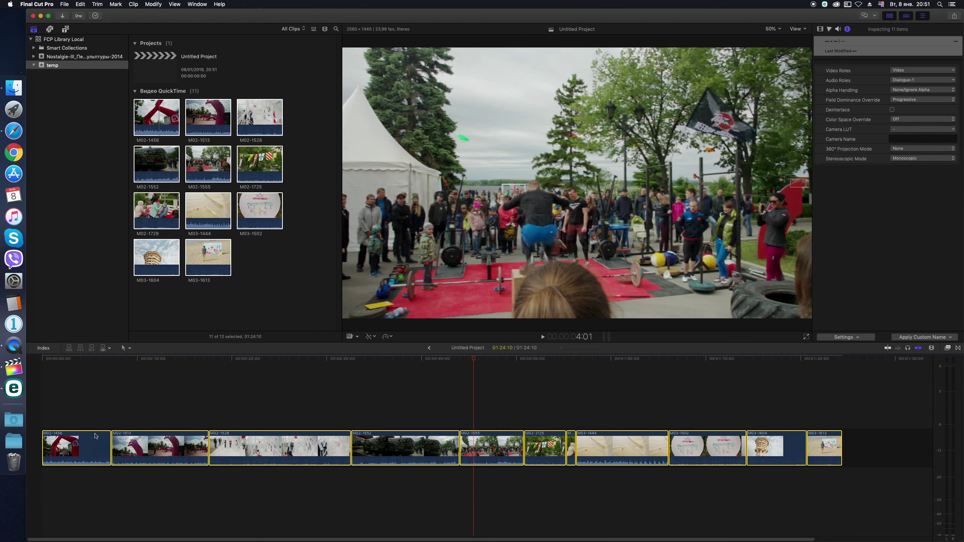
Step: Review the edit by scrubbing through clips M02-1456 and M03-1502
left_click(79, 443)
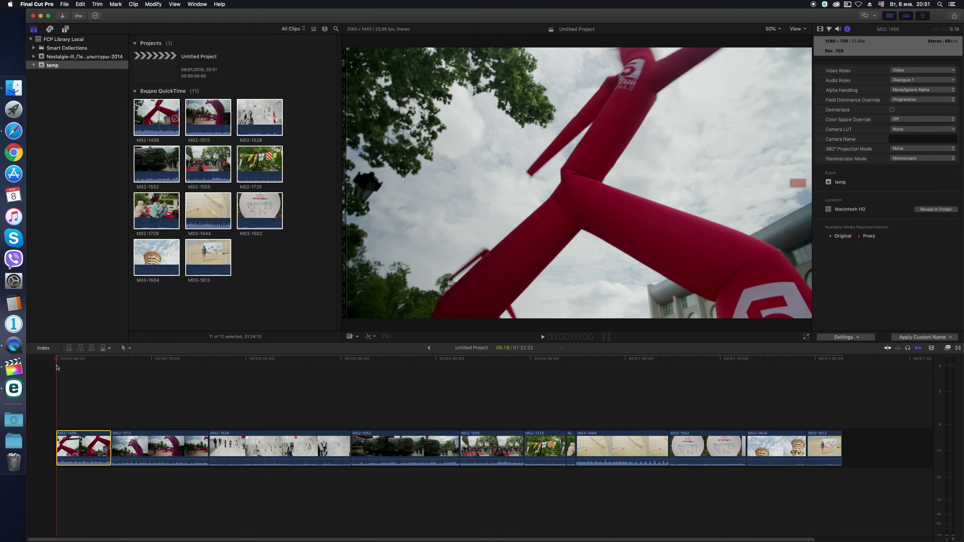
left_click_drag(91, 360, 168, 369)
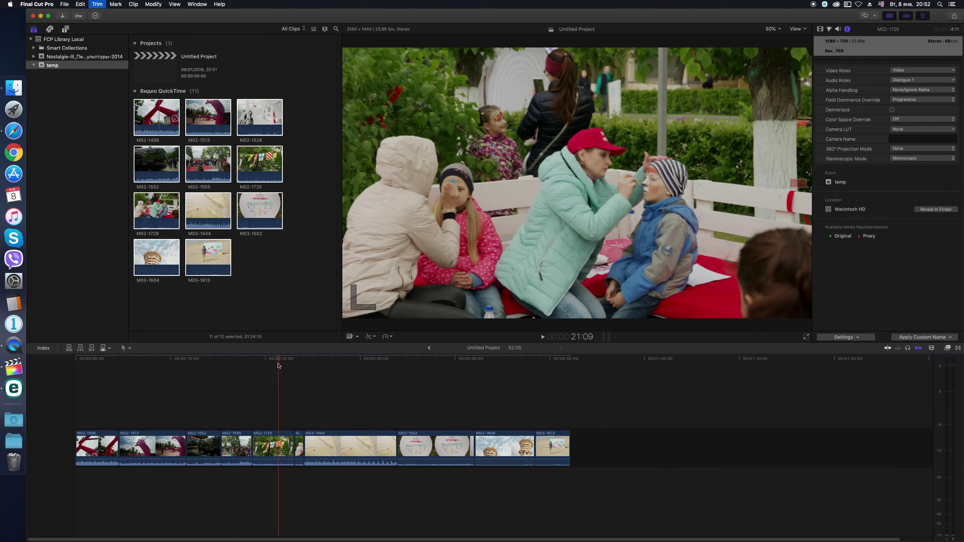
left_click(307, 364)
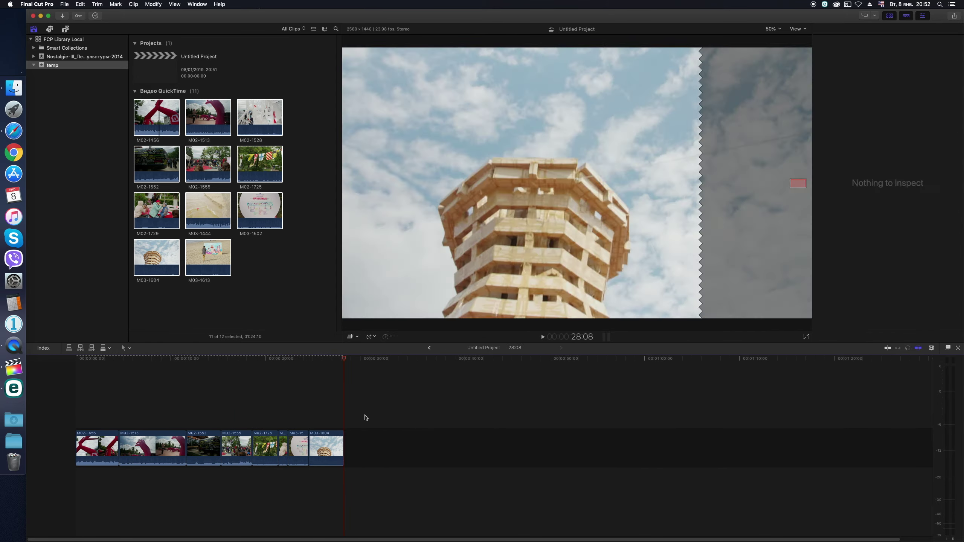
left_click(106, 371)
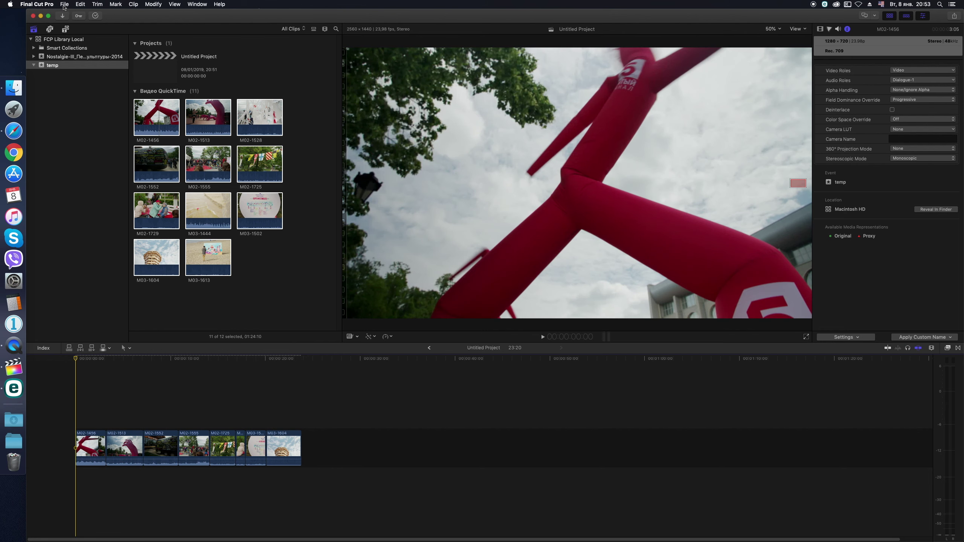
Step: Export the edit as an XML file named Test1
left_click(64, 5)
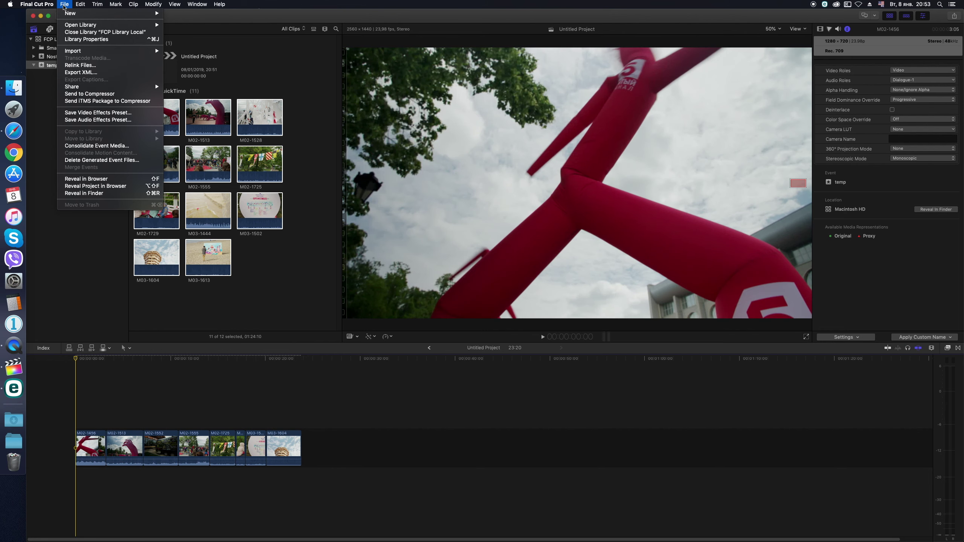
left_click(81, 72)
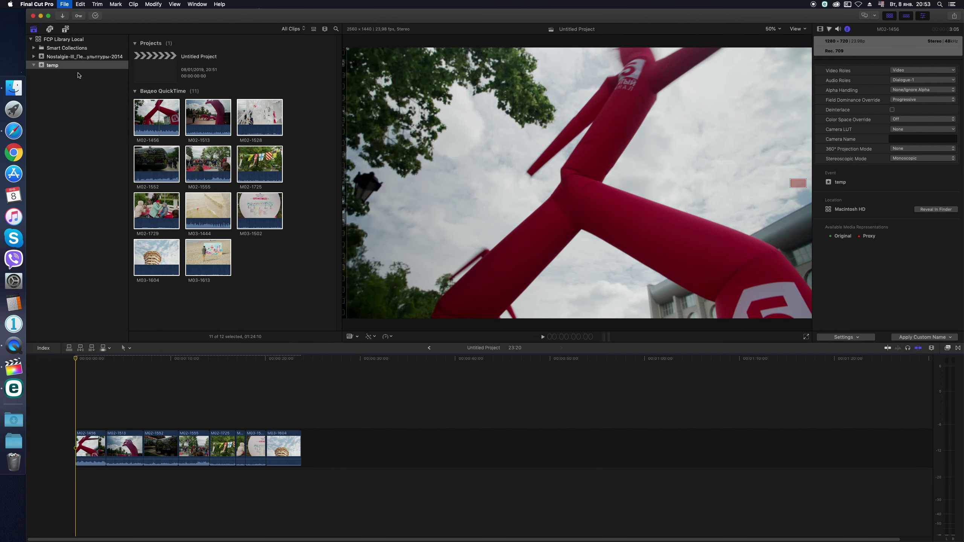
type("Test1")
left_click(635, 267)
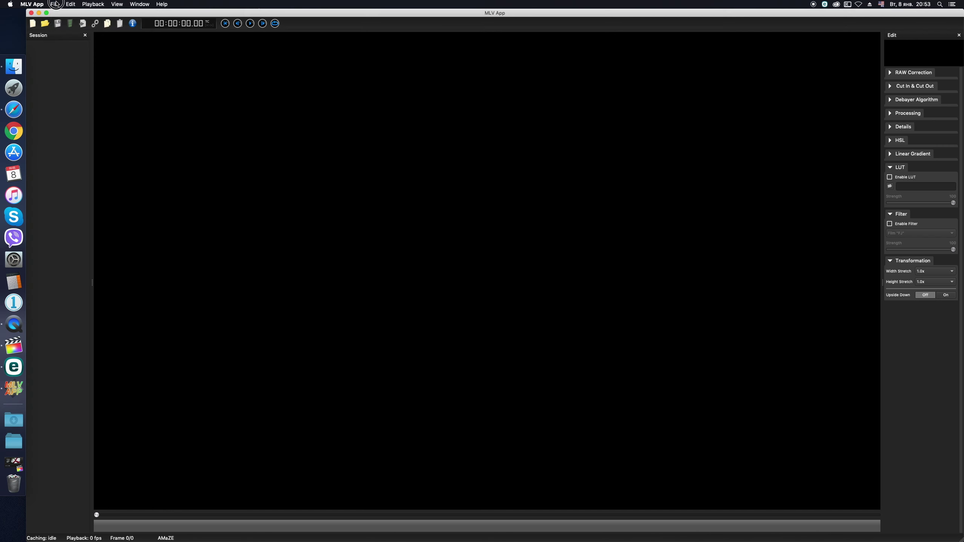
left_click(56, 4)
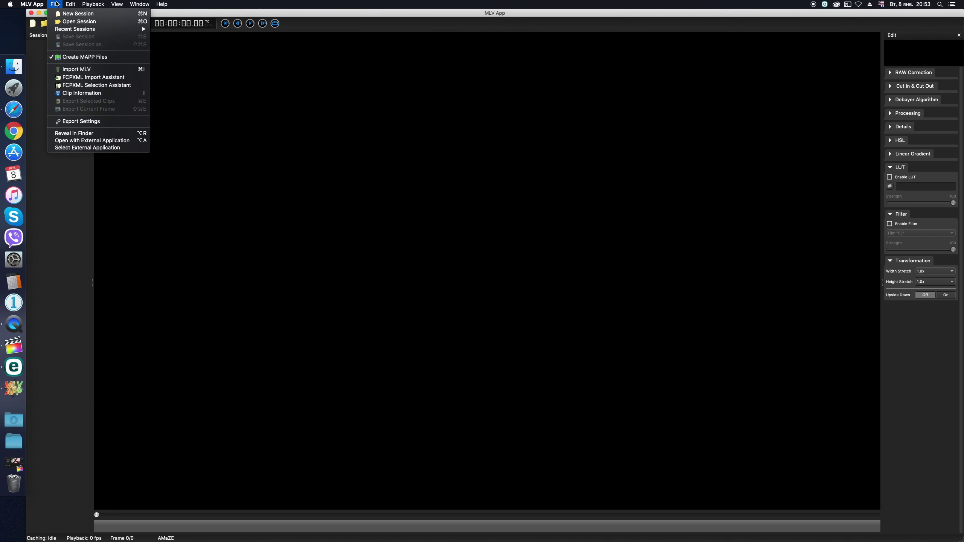
Step: Match Test1.fcpxml against the MLV folder in the FCPXML Import Assistant and import the eight clips
left_click(79, 79)
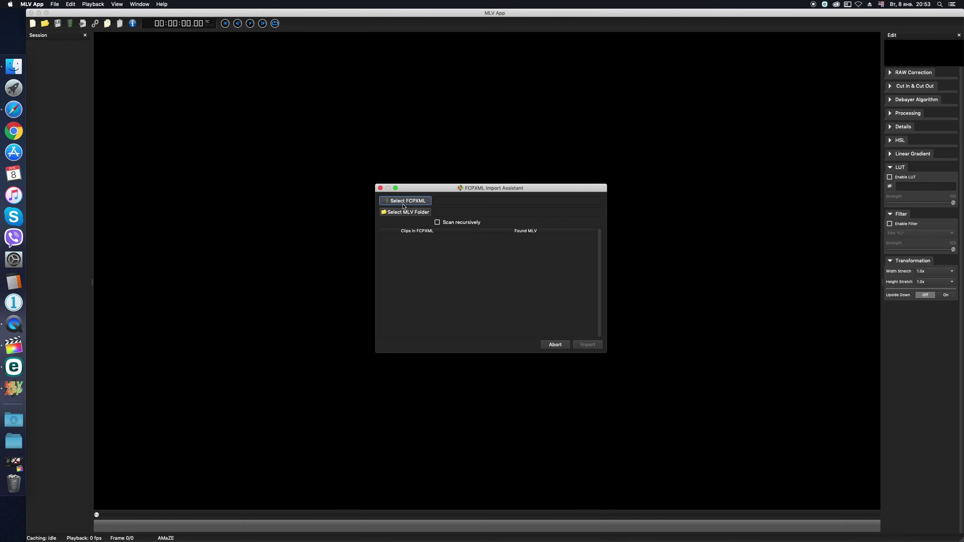
left_click(404, 201)
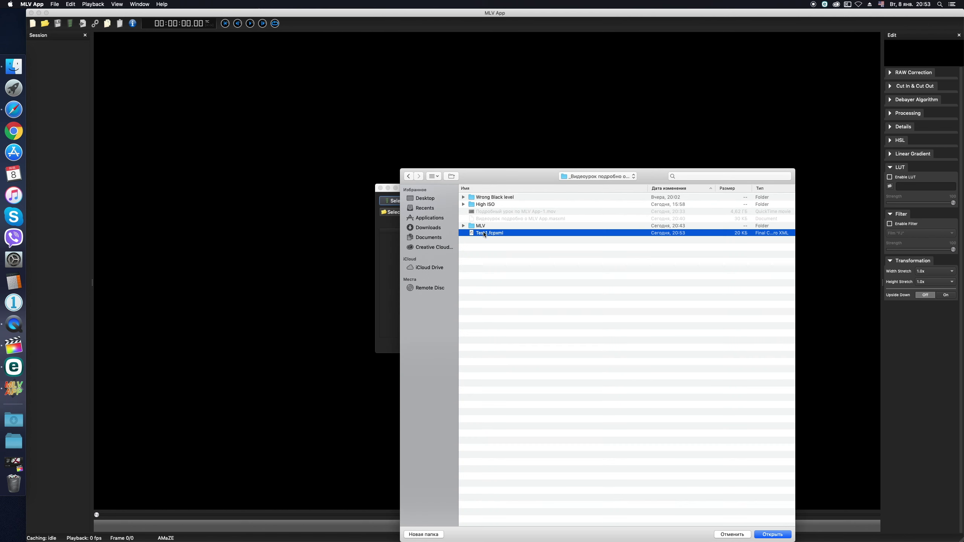
left_click(777, 538)
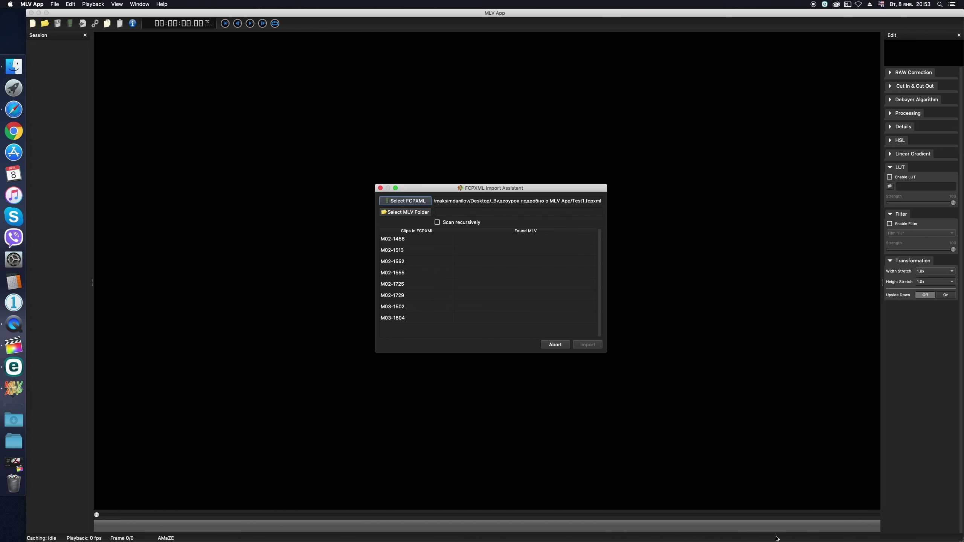
left_click(405, 212)
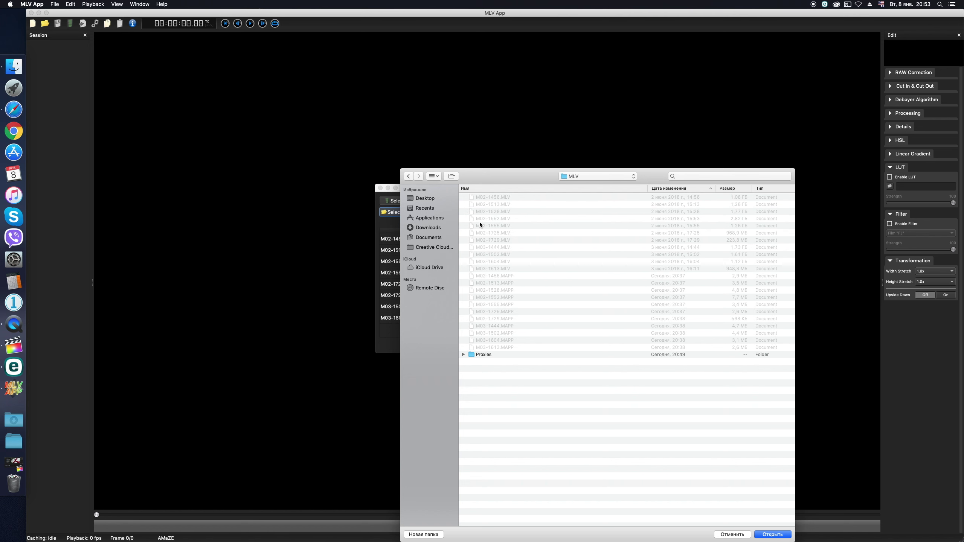
left_click(771, 536)
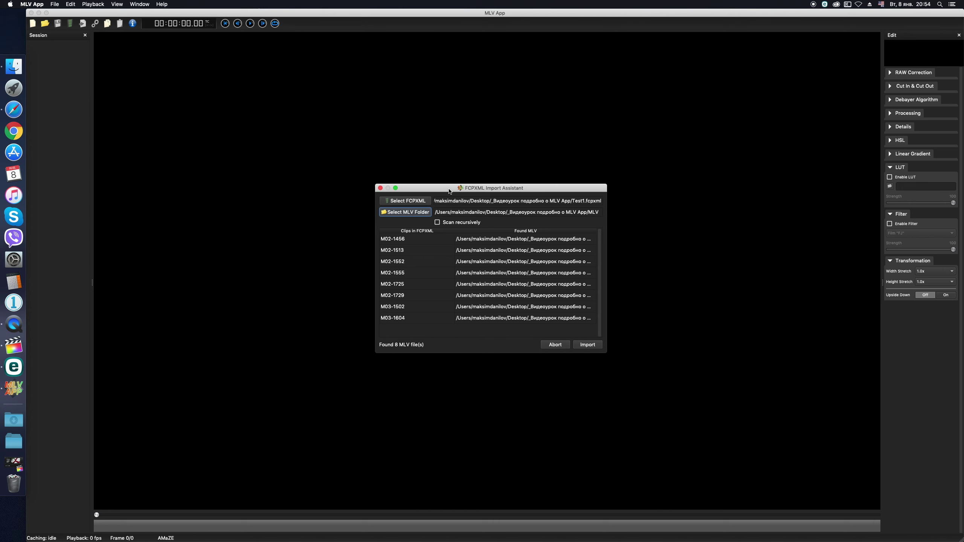
left_click_drag(450, 189, 391, 142)
left_click(524, 299)
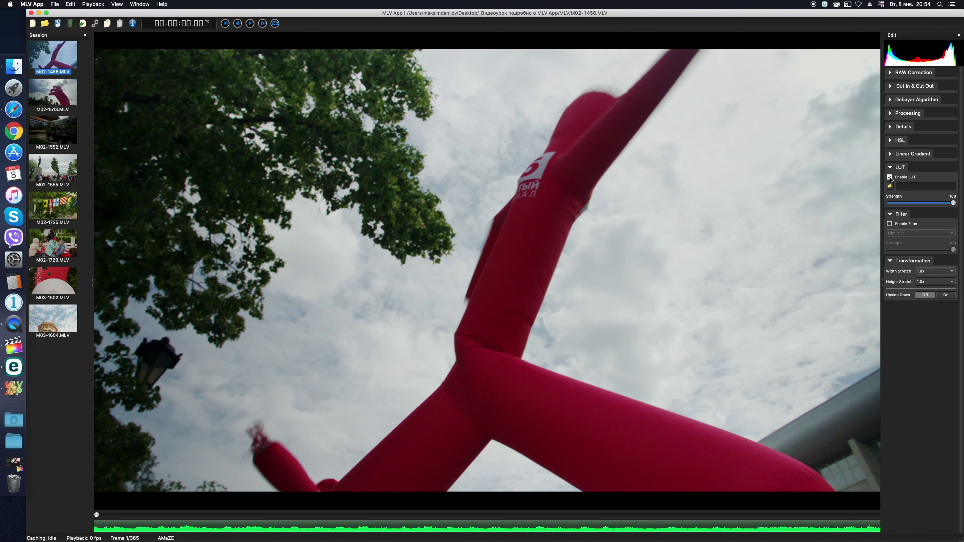
Step: Enable the K_TONE Vintage_KODACHROME.cube LUT on clip M02-1456
left_click(890, 177)
left_click(890, 187)
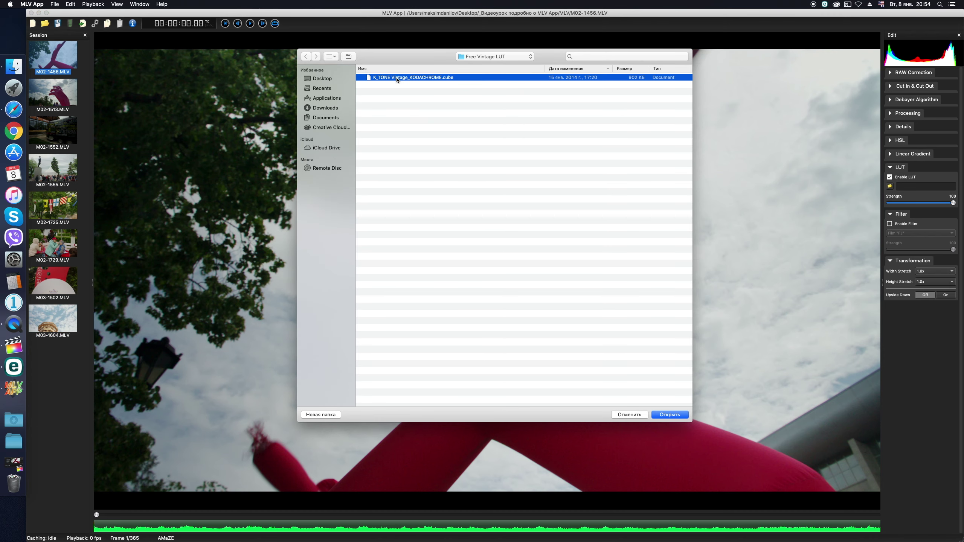
left_click(654, 414)
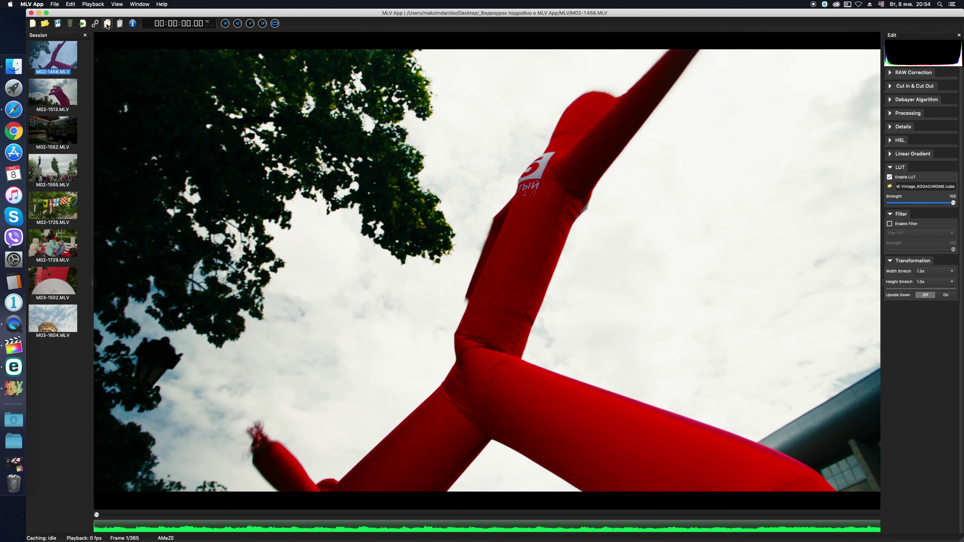
Step: Copy all grading settings, paste them onto the other clips, and check M02-1725, M02-1513, M03-1604
left_click(107, 24)
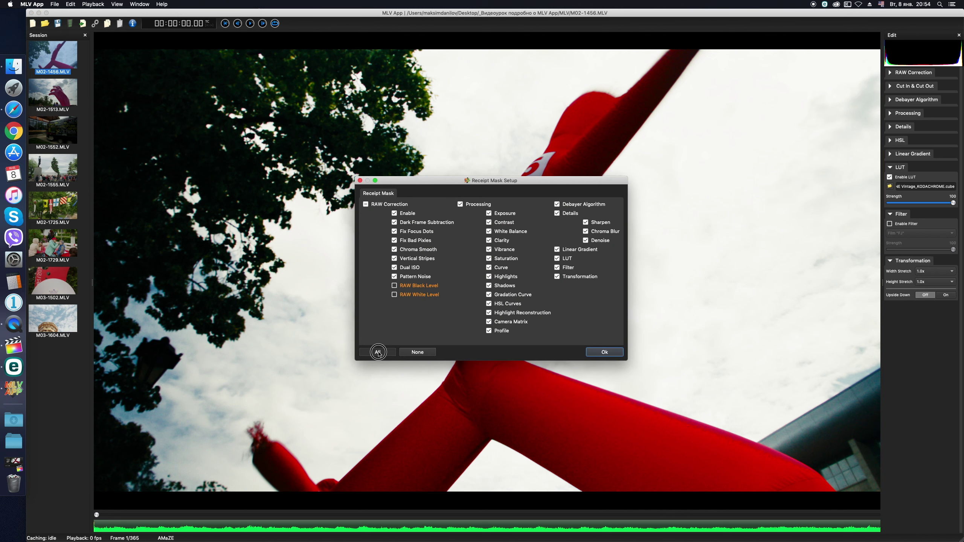
left_click(605, 353)
key("super+a")
left_click(119, 23)
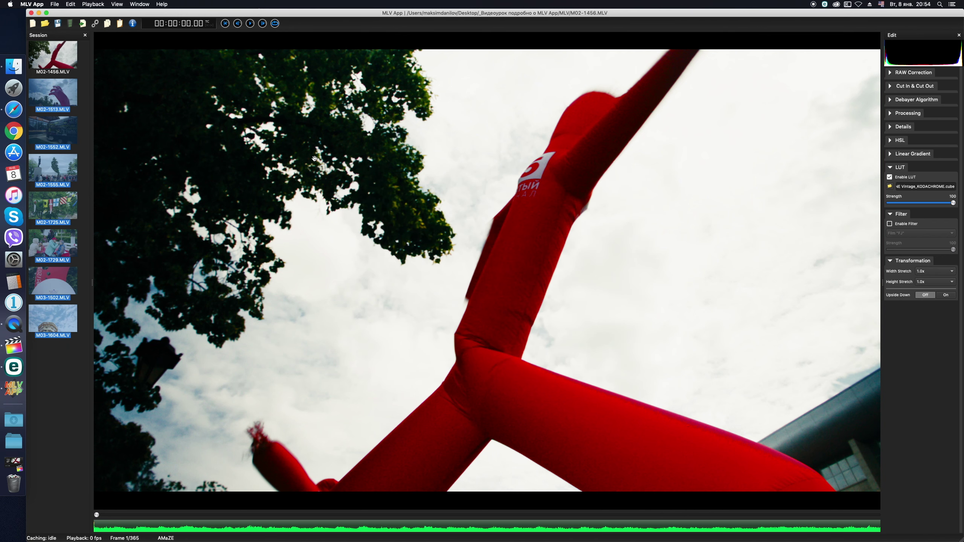
left_click(52, 203)
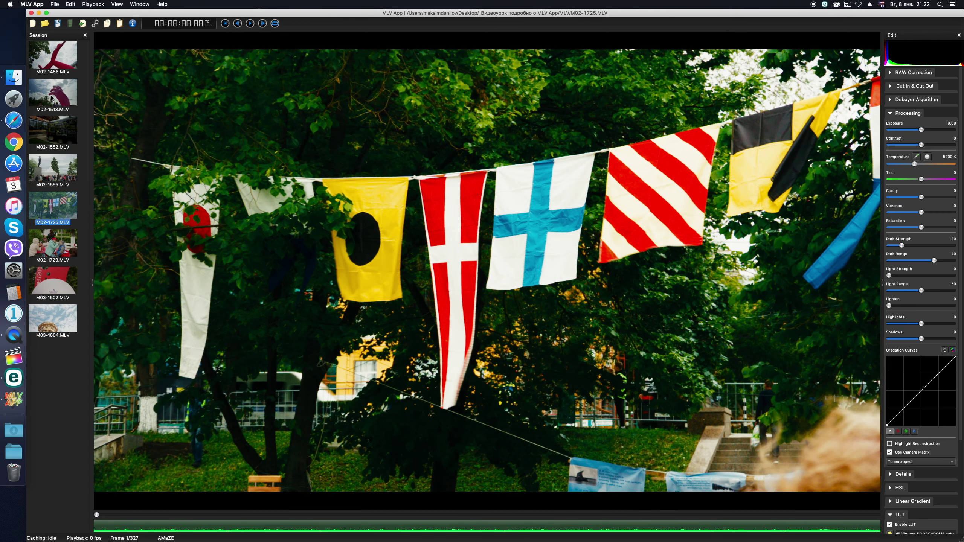
left_click(52, 98)
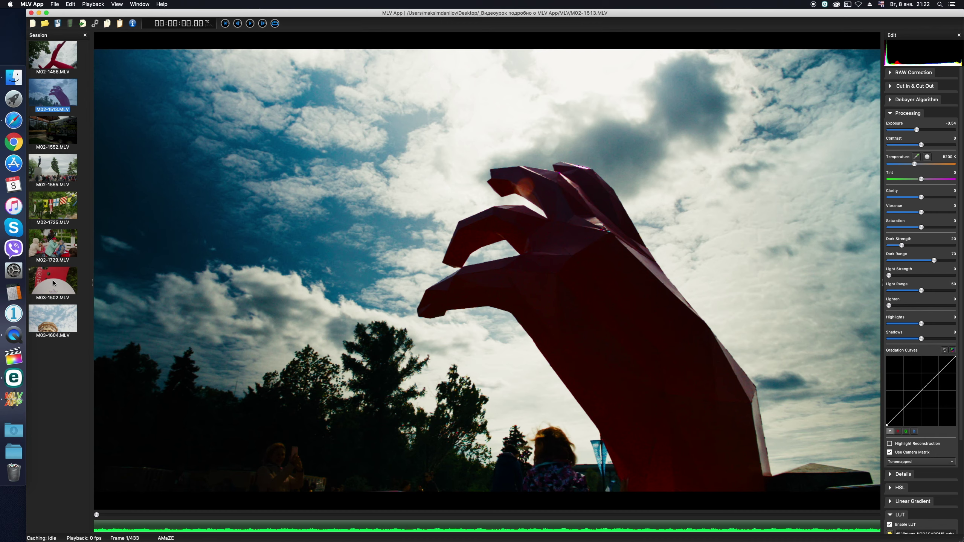
left_click(55, 322)
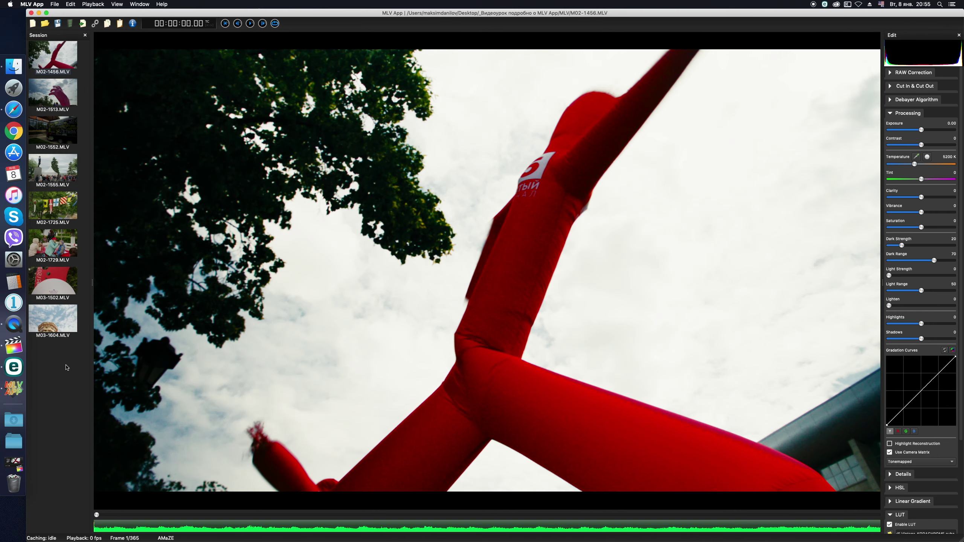
left_click_drag(66, 365, 45, 43)
Step: Set the export to Apple ProRes 422 HQ with AMaZE debayering, resized to 2560 width
left_click(95, 24)
left_click(511, 220)
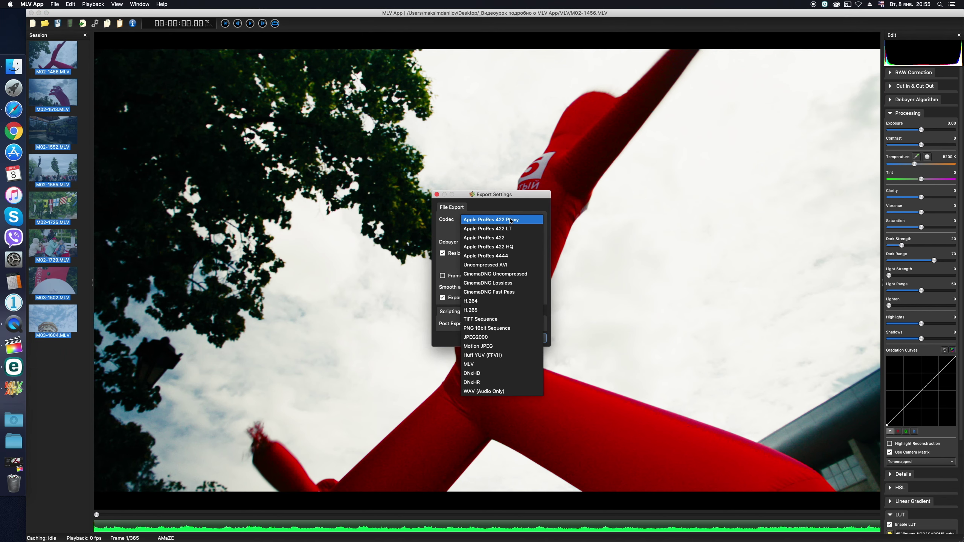
left_click(505, 247)
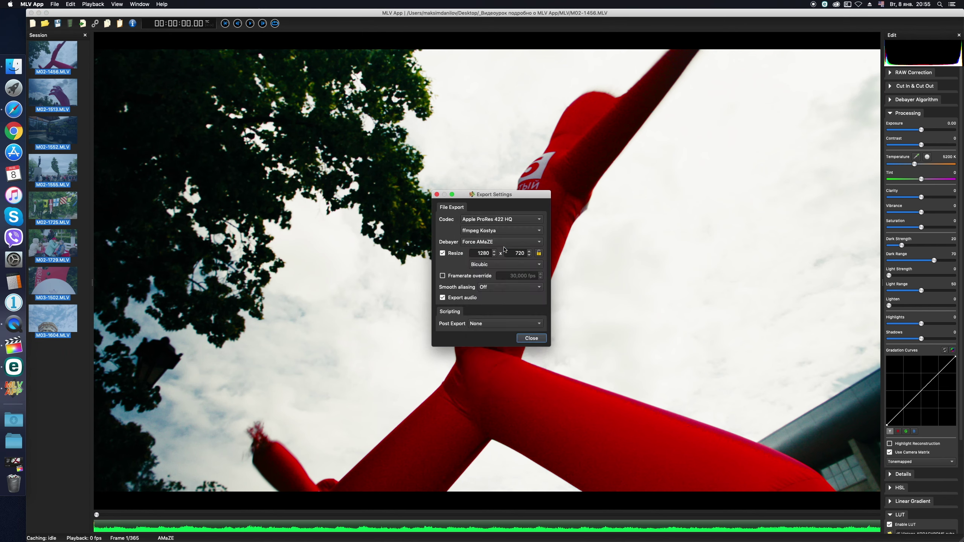
left_click(505, 246)
left_click(505, 245)
left_click_drag(473, 253, 498, 255)
type("2560")
key("Tab")
type("1")
left_click(531, 338)
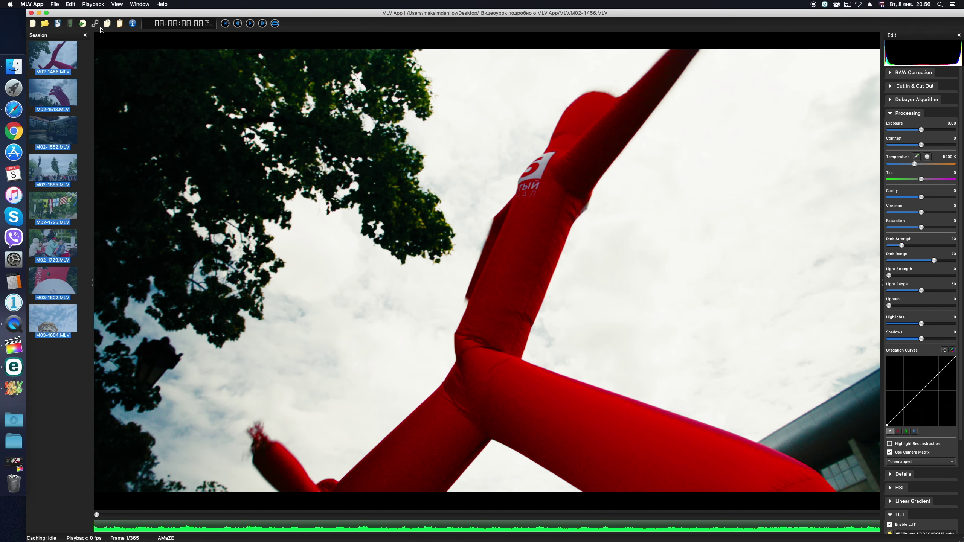
Step: Export the clips into a newly created Original Media folder
left_click(83, 23)
key("super+shift+n")
type("Original Media")
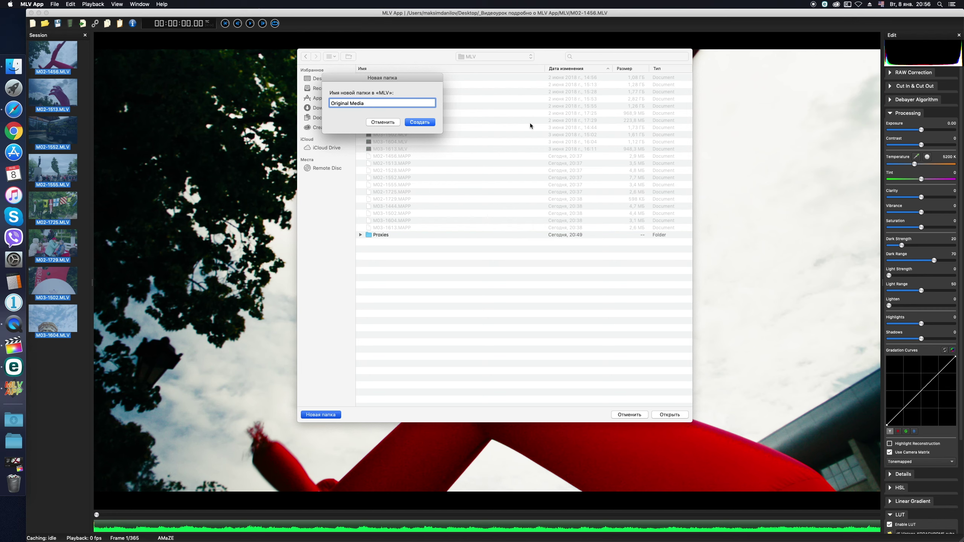
key("Return")
left_click(669, 415)
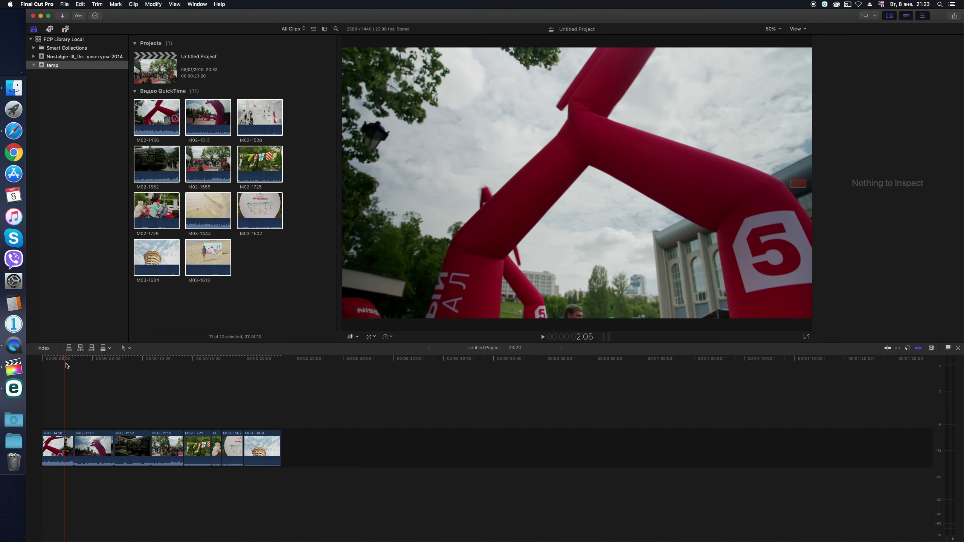
Step: Relink all timeline clips to the full-resolution exports in Original Media
left_click_drag(66, 366, 264, 375)
left_click_drag(304, 448, 56, 411)
left_click(64, 4)
left_click(91, 66)
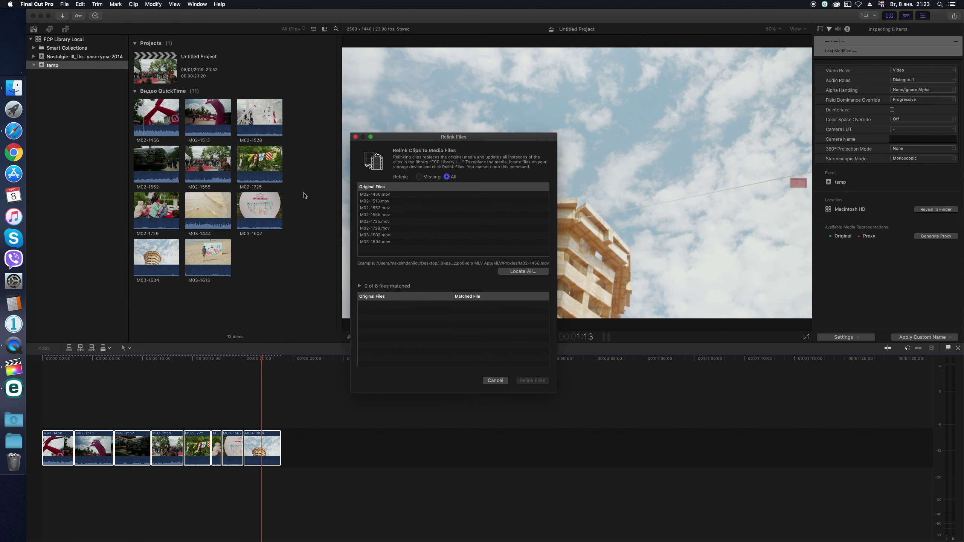
left_click(523, 271)
double_click(383, 247)
left_click(383, 170)
left_click(583, 303)
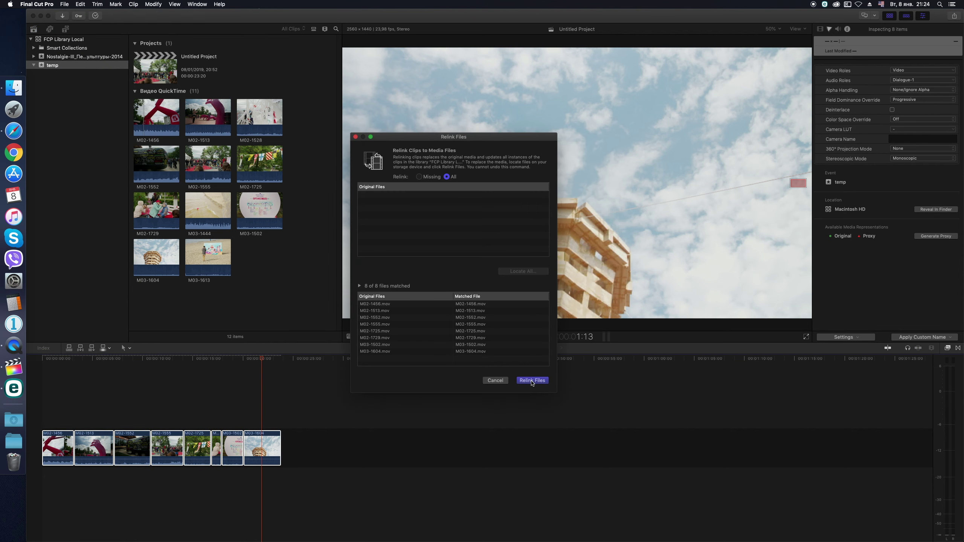
left_click(532, 381)
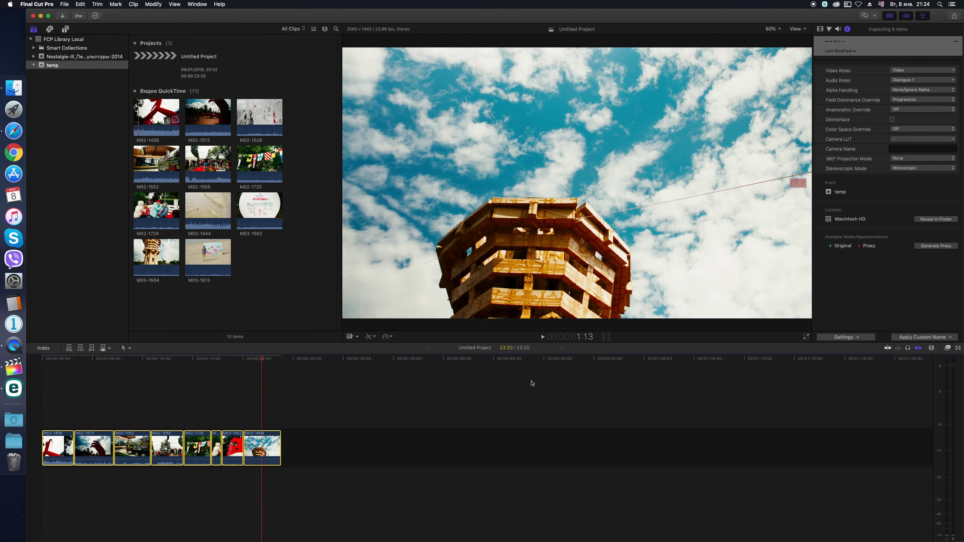
Step: Review the face-painting clip, return to the edit's start and select clip M02-1456
left_click(211, 366)
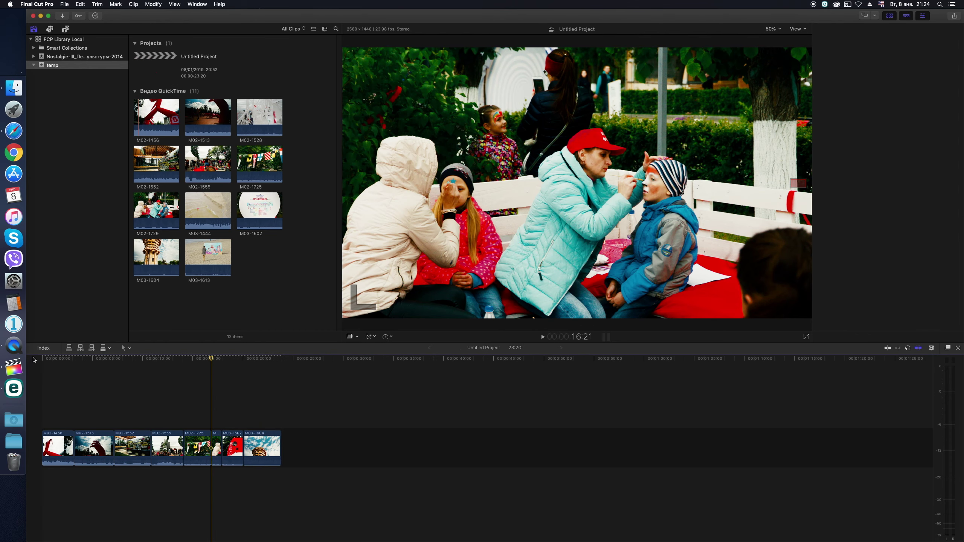
left_click(59, 361)
left_click(63, 448)
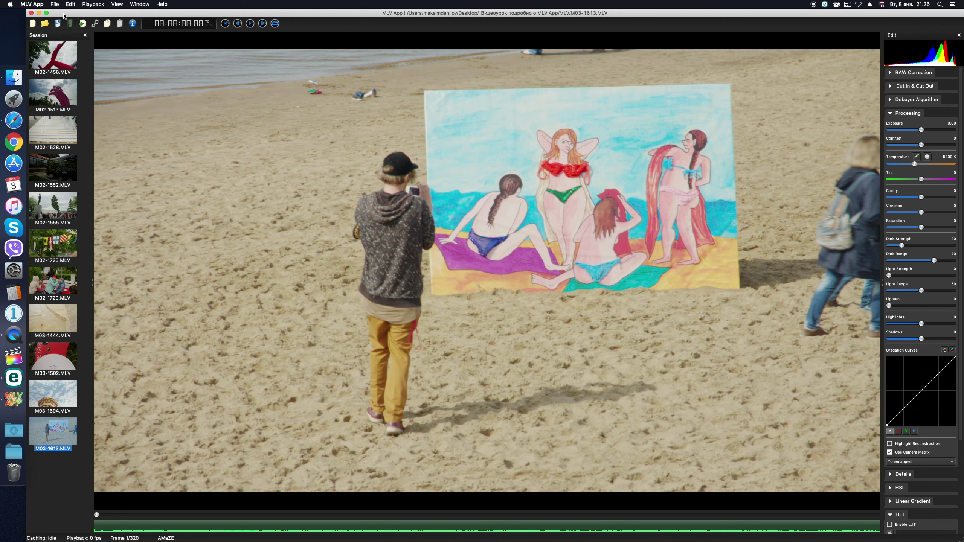
Step: Use the FCPXML Selection Assistant with Test1.fcpxml to select the eight matched session clips
left_click(55, 5)
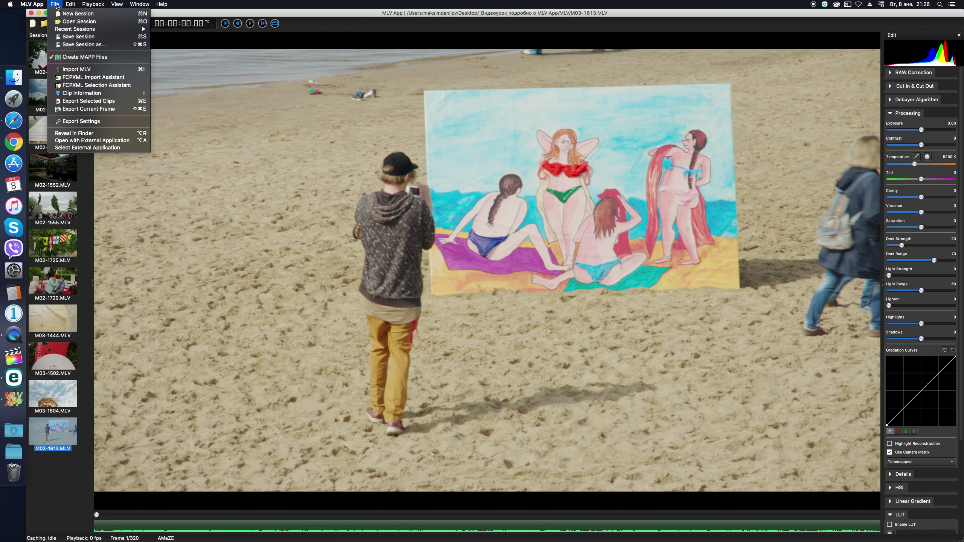
left_click(78, 87)
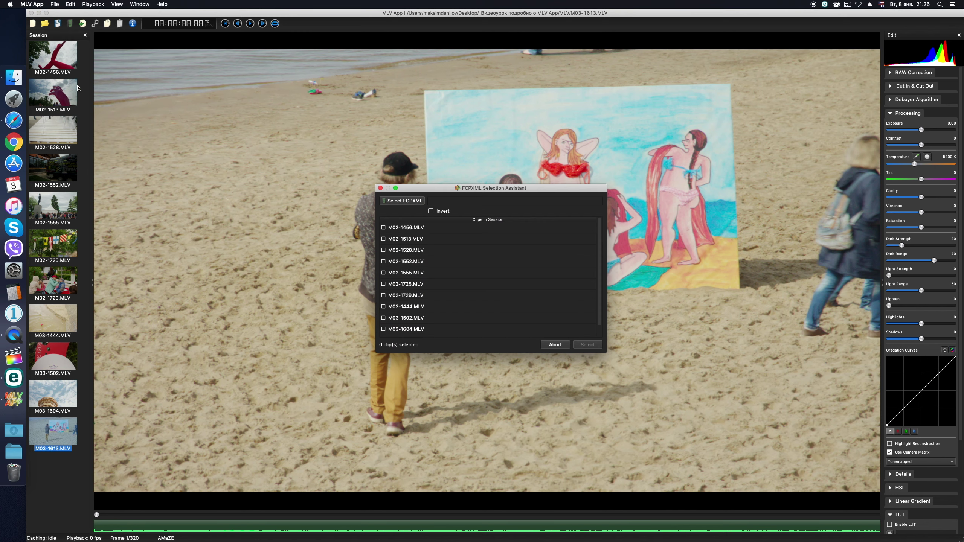
left_click(404, 201)
left_click(488, 227)
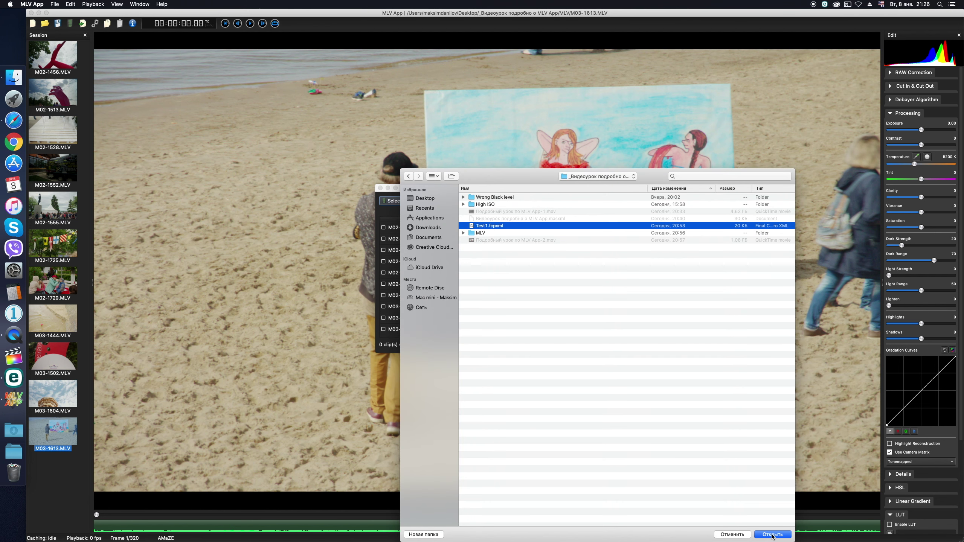
left_click(772, 535)
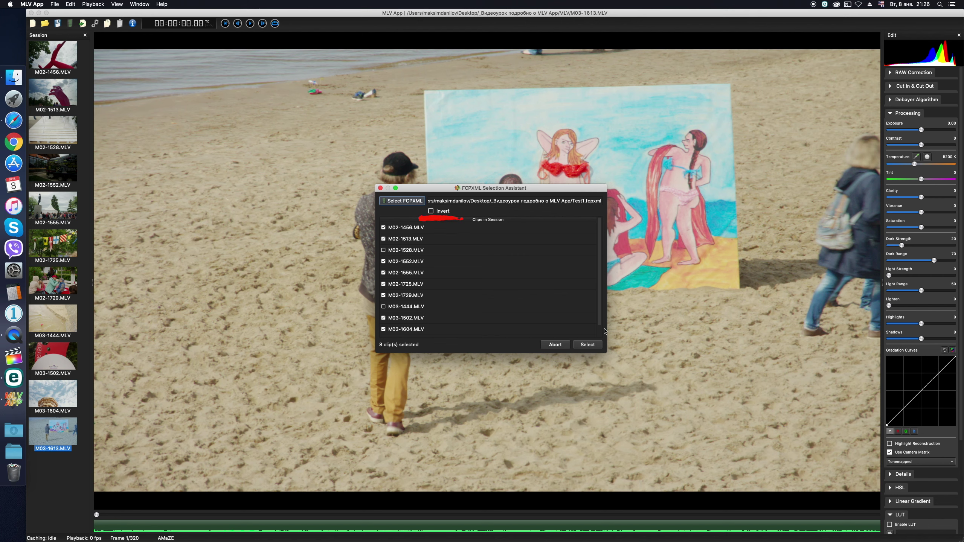
left_click(586, 345)
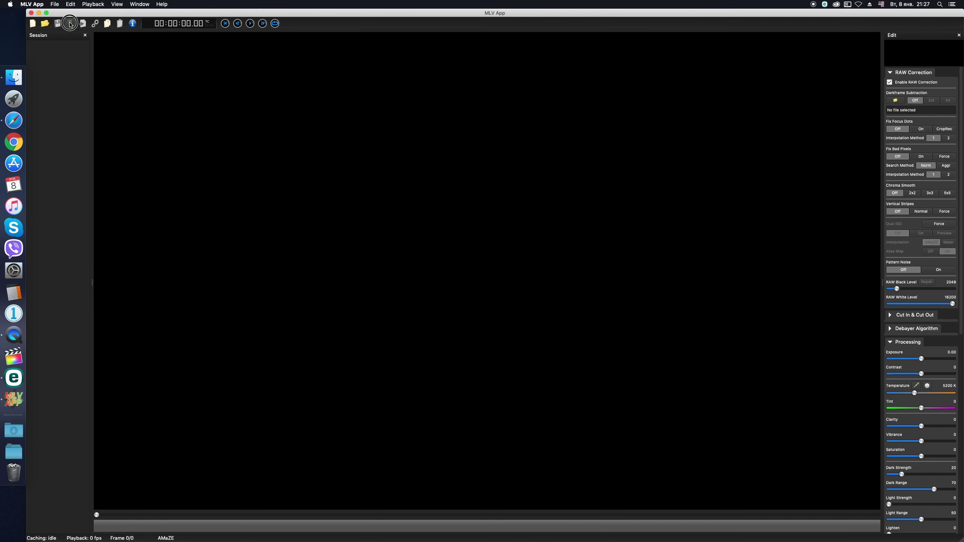
Step: Import every MLV clip from the High ISO folder into the session
left_click(70, 24)
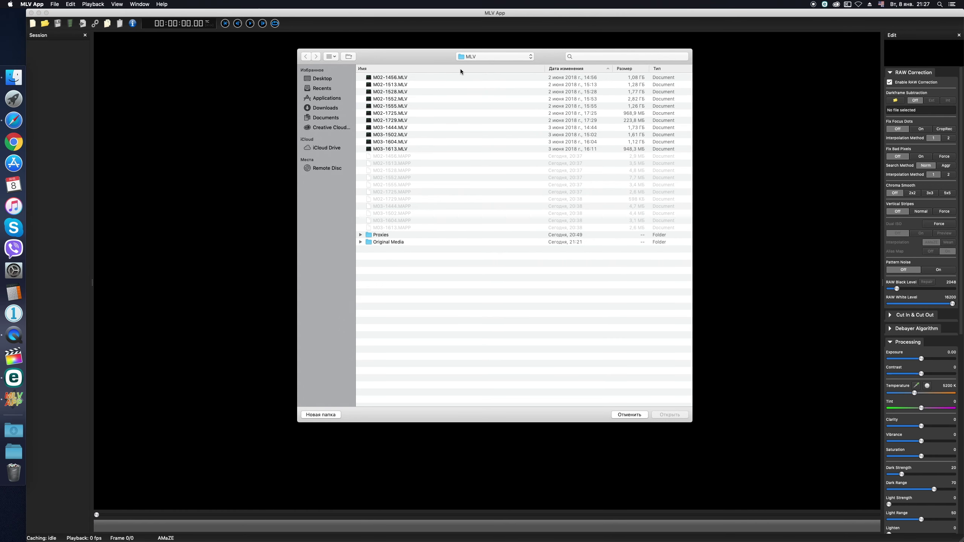
left_click(471, 56)
left_click(476, 67)
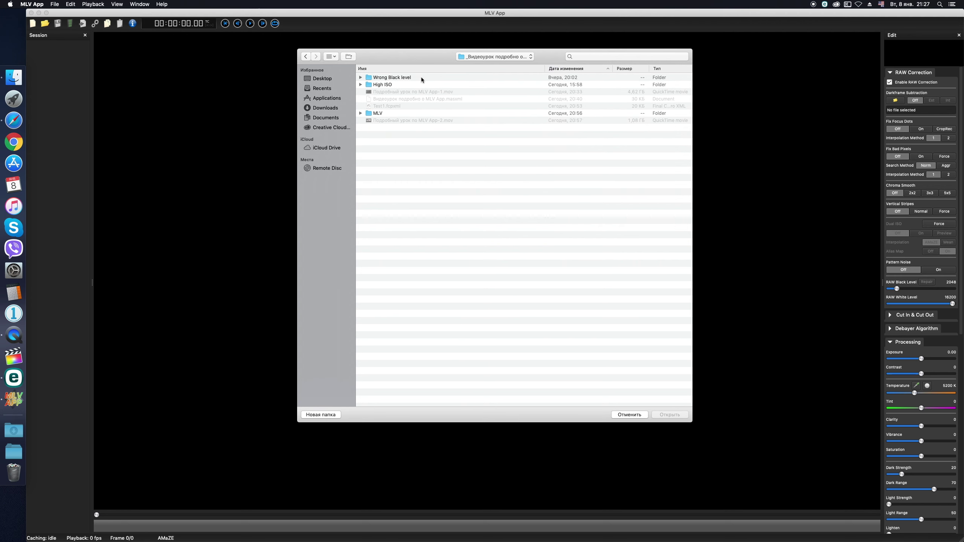
double_click(383, 85)
left_click_drag(425, 240, 374, 64)
left_click(673, 417)
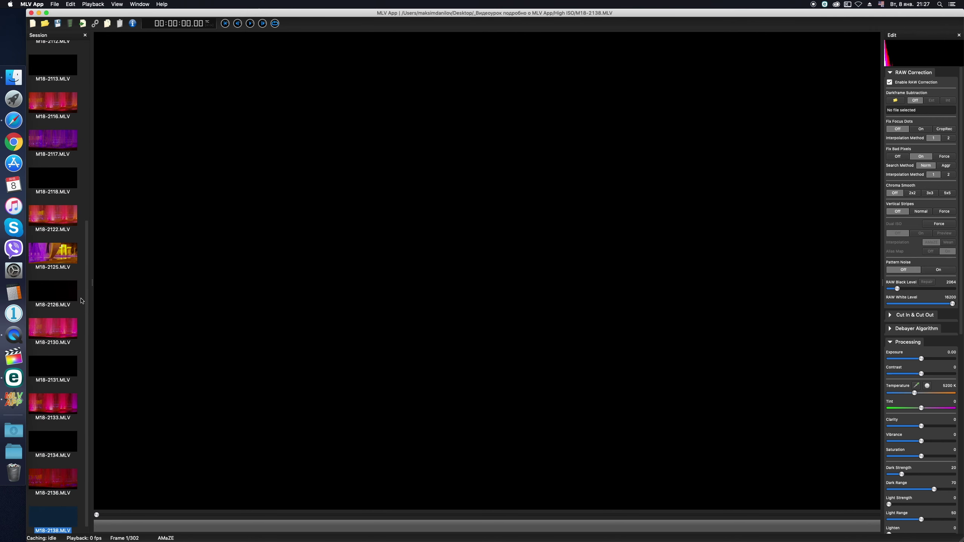
scroll(89, 258, "up", 10)
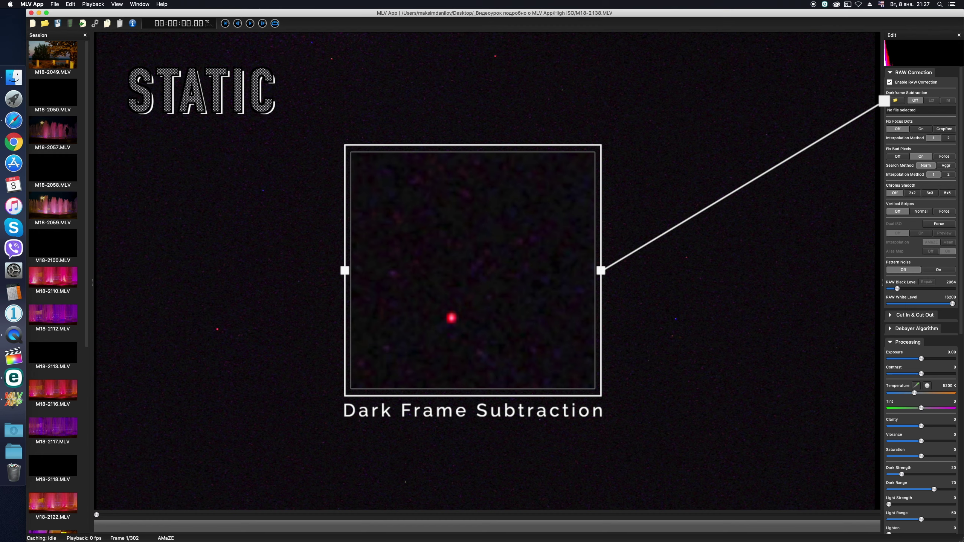
Step: Open clip M18-2049 and check its Clip Information for ISO 1600
left_click(50, 58)
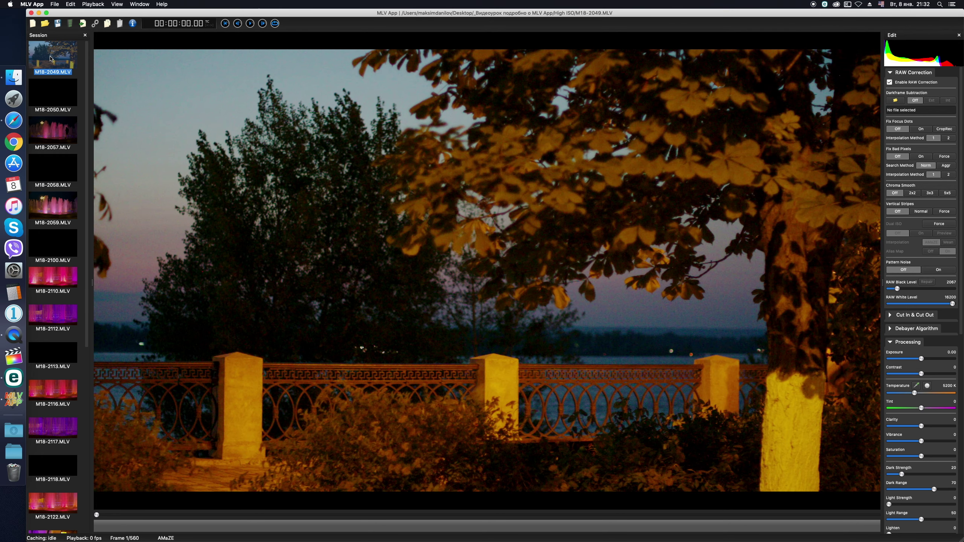
left_click(133, 24)
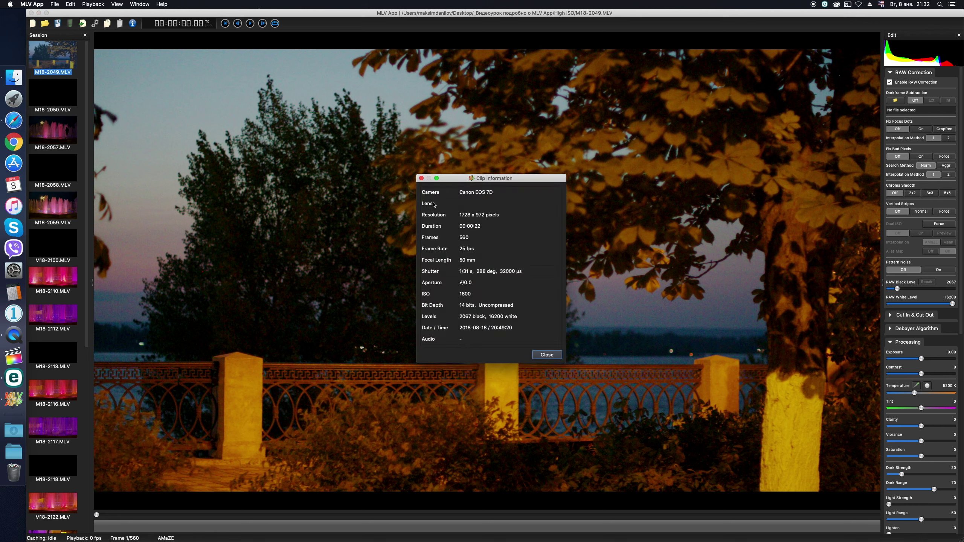
left_click(421, 178)
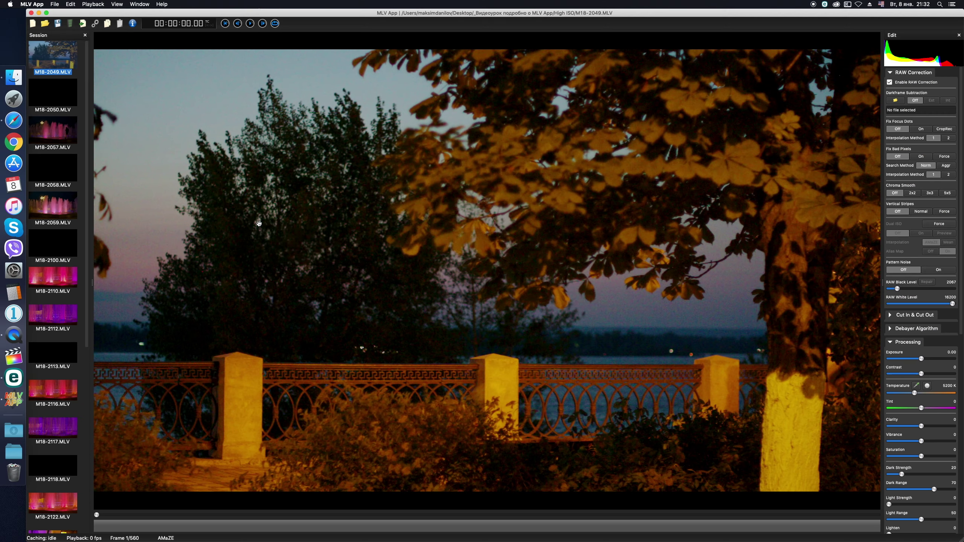
Step: Zoom into the viewer and pan across the trees to inspect hot pixels
right_click(259, 223)
left_click(262, 238)
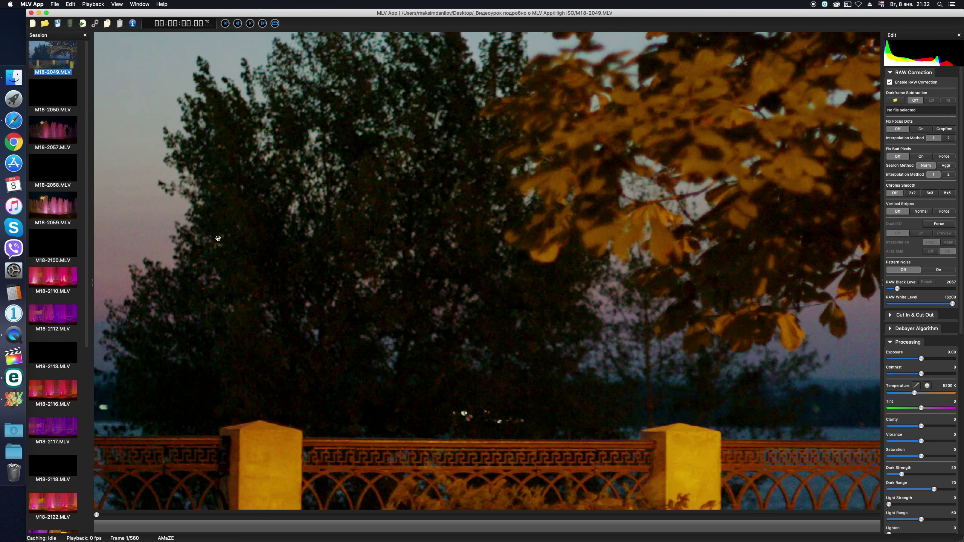
scroll(218, 238, "up", 3)
left_click_drag(219, 238, 254, 223)
scroll(341, 304, "down", 1)
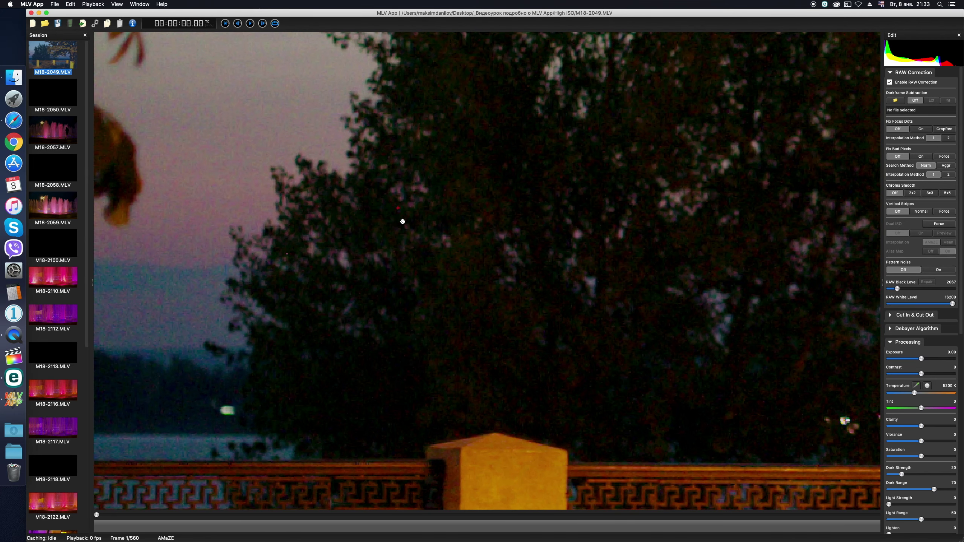
scroll(403, 219, "up", 2)
scroll(418, 183, "up", 2)
scroll(377, 216, "down", 3)
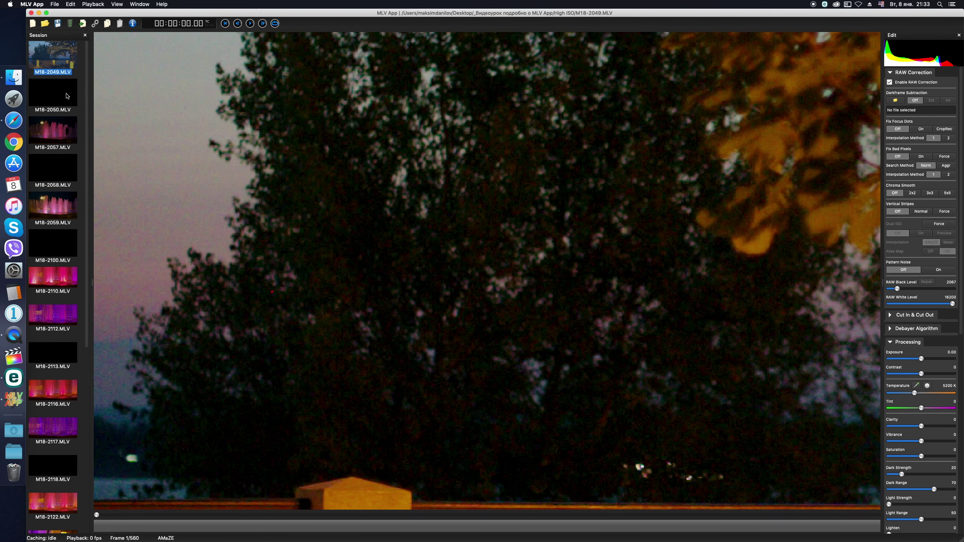
Step: Open dark clip M18-2050, brighten its exposure, and set MLV Averaged Frame export
left_click(51, 96)
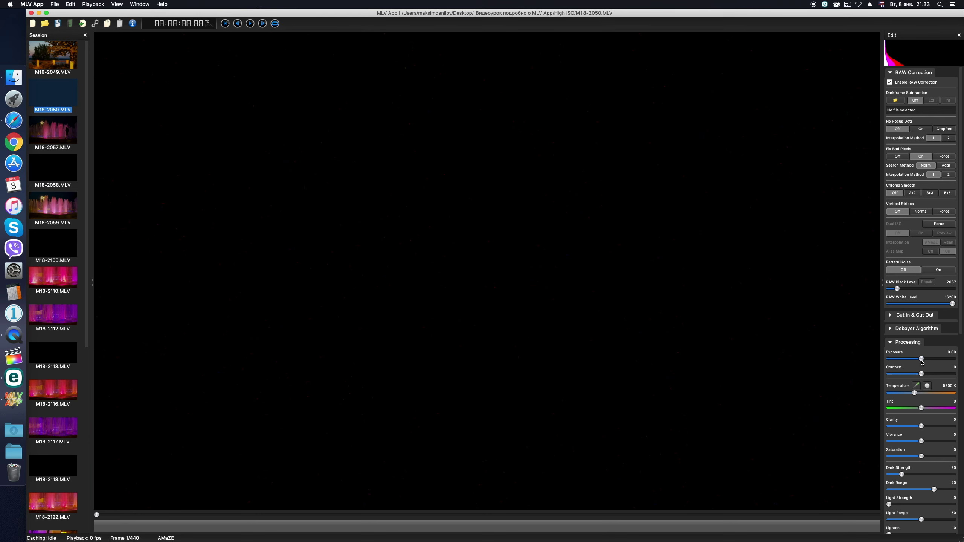
mouse_move(922, 359)
left_mouse_down()
mouse_move(960, 357)
mouse_move(924, 361)
left_mouse_up()
left_click(98, 24)
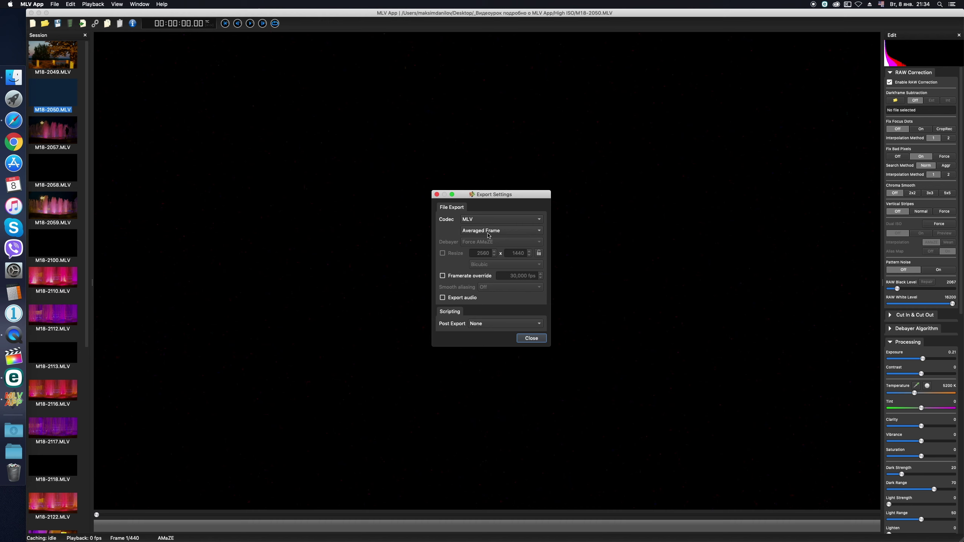
left_click(526, 339)
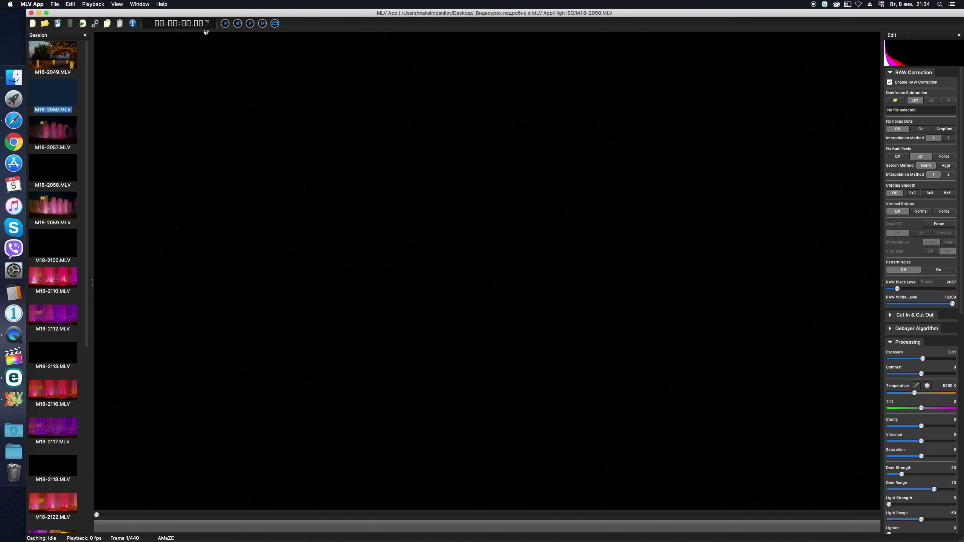
Step: Export the clip as 'M18-2050_Averaged frame' and dismiss the finished notice
left_click(82, 24)
key("Right")
type("_Averaged frame")
left_click(638, 267)
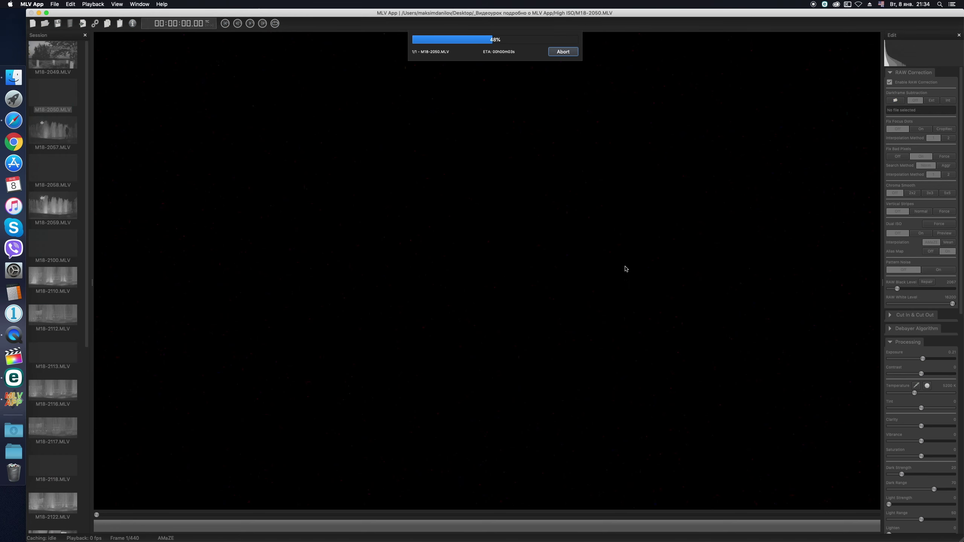
left_click(508, 282)
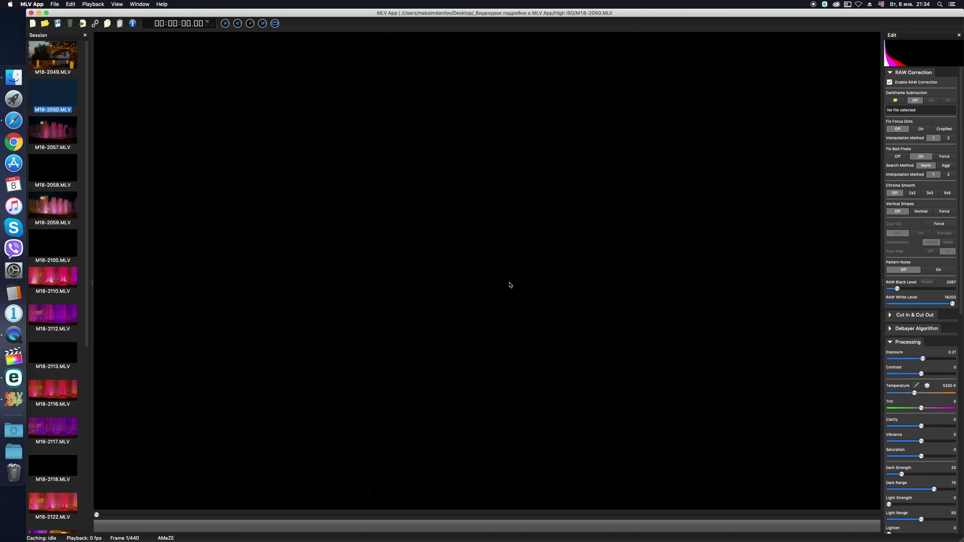
Step: Load M18-2050_Averaged frame.MLV as the darkframe subtraction file for clip M18-2049
left_click(53, 55)
scroll(289, 302, "up", 3)
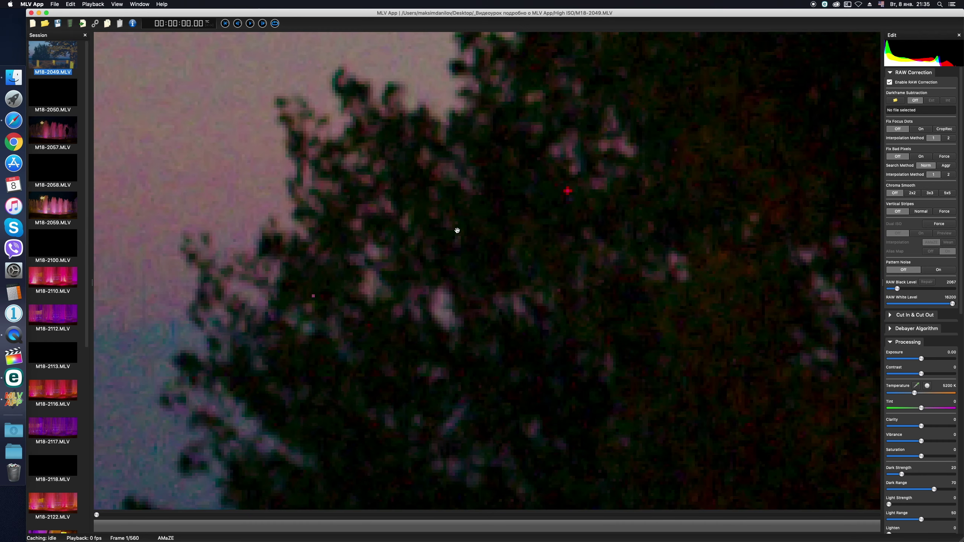
scroll(457, 230, "down", 3)
left_click(896, 100)
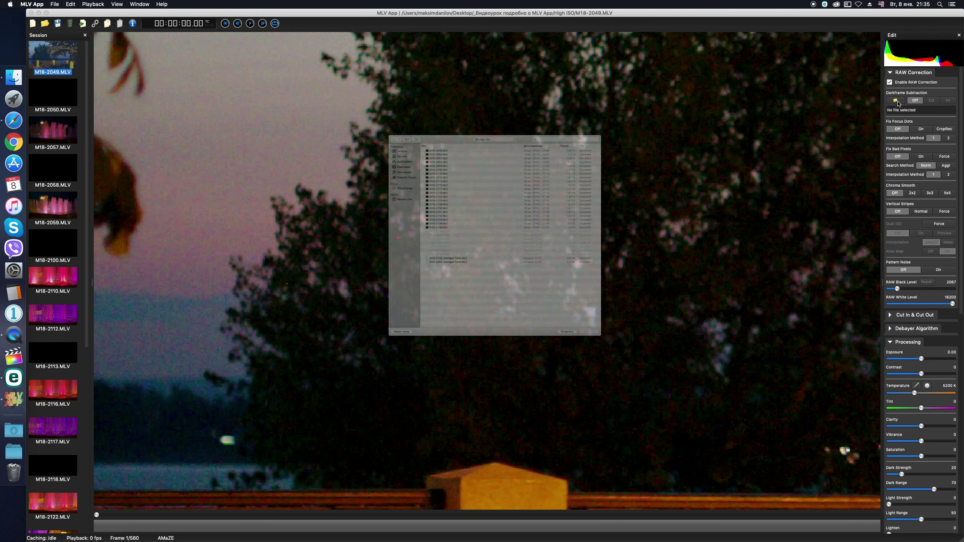
left_click(407, 285)
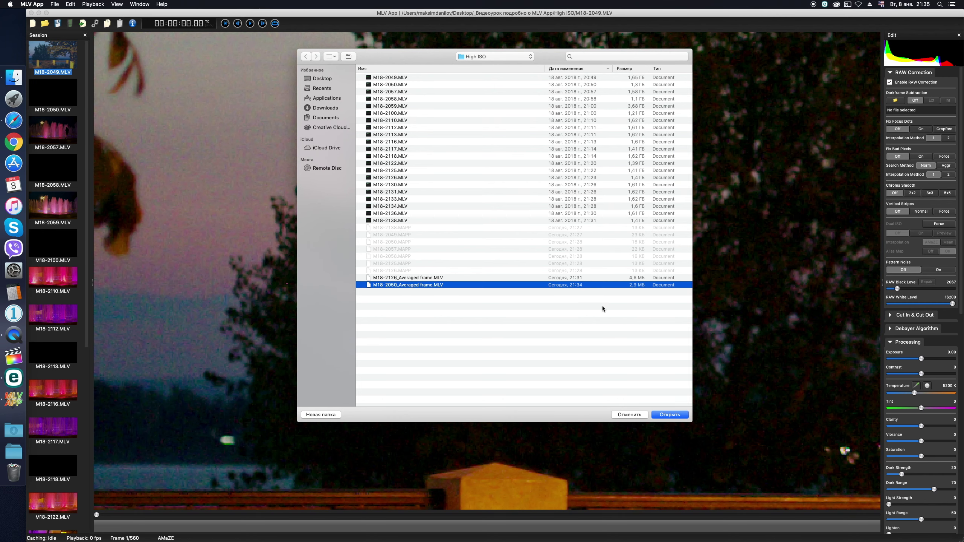
left_click(672, 415)
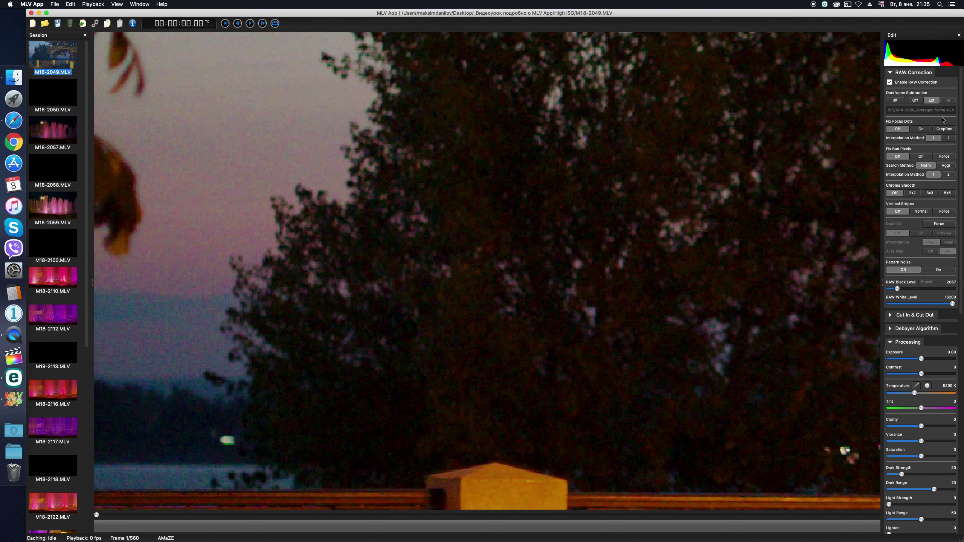
Step: Toggle darkframe subtraction between Off and Ext repeatedly to compare the hot pixels
left_click(915, 100)
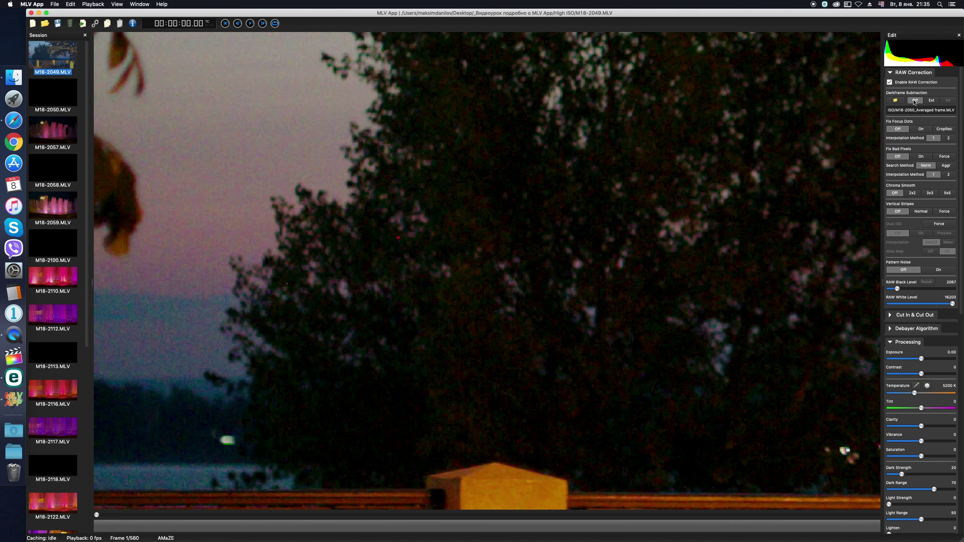
left_click(931, 100)
left_click(922, 100)
left_click(933, 101)
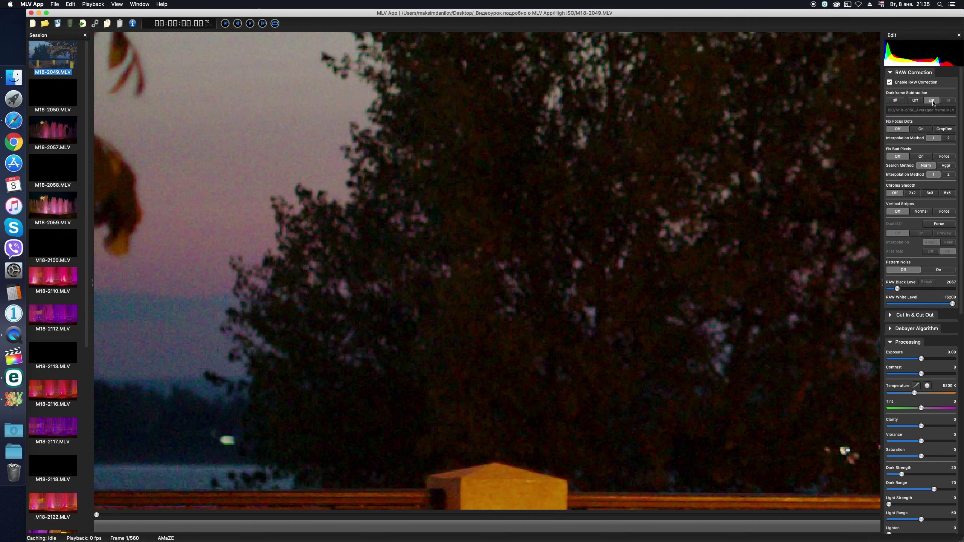
left_click(915, 101)
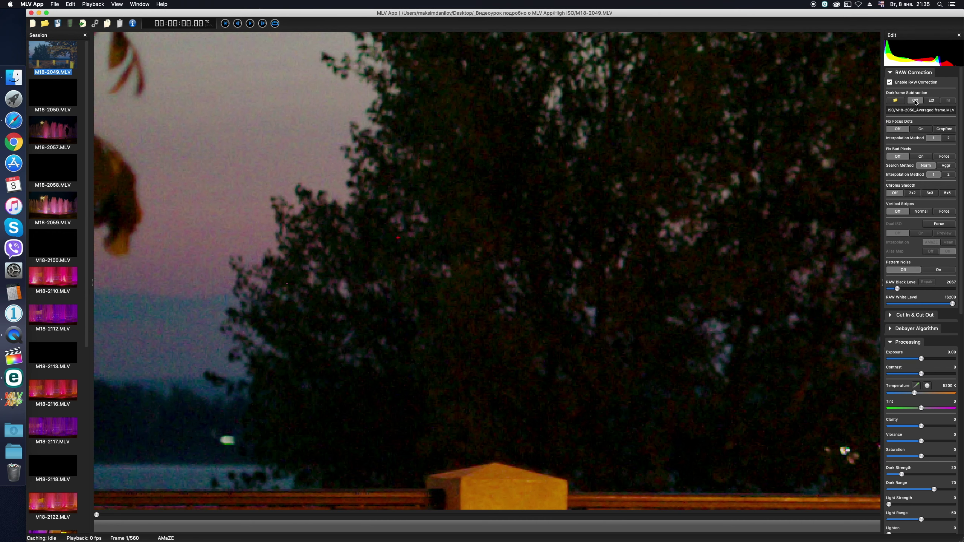
left_click(933, 101)
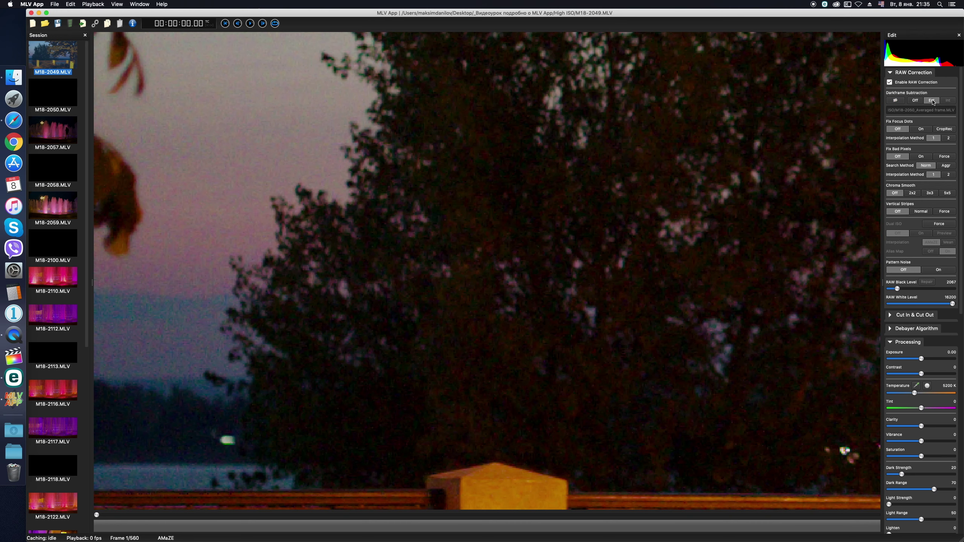
left_click(916, 101)
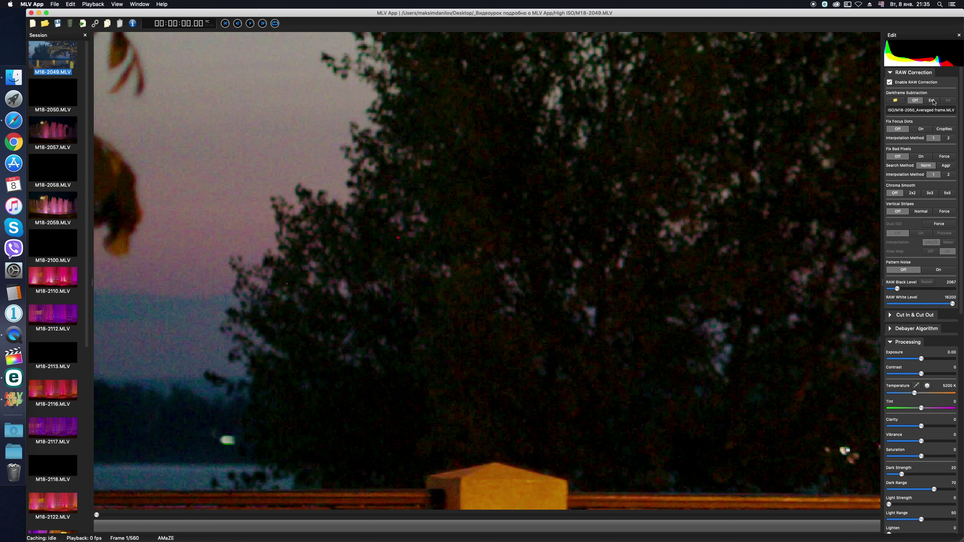
left_click(933, 101)
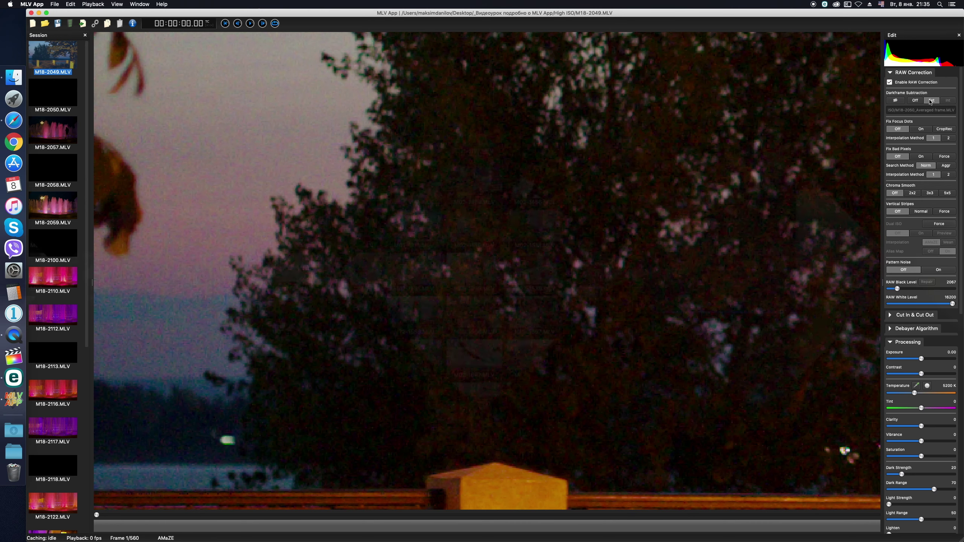